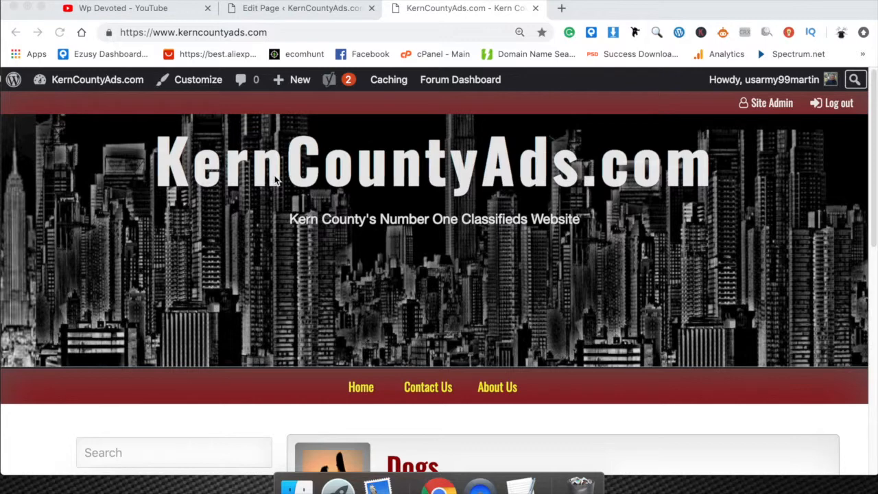
Step: Switch to the WordPress admin of KernCountyAds.com and open the page for adding new plugins
left_click(292, 14)
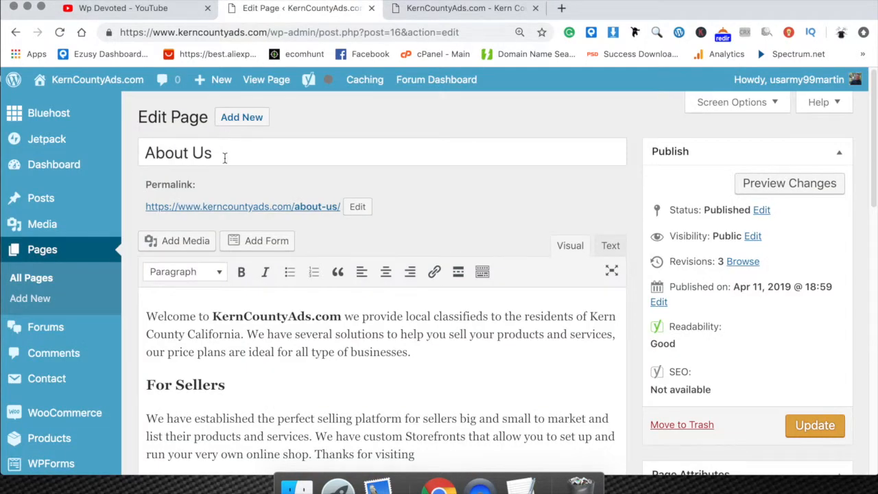
scroll(79, 265, "down", 2)
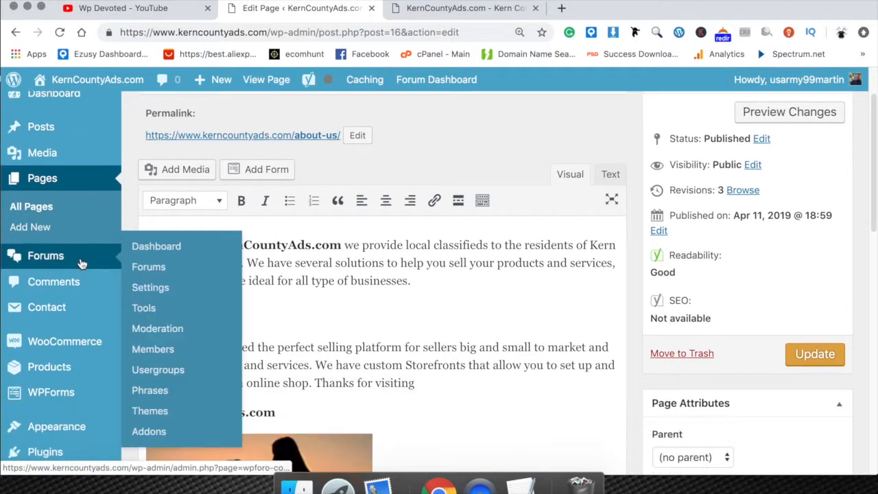
scroll(80, 265, "down", 3)
left_click(74, 355)
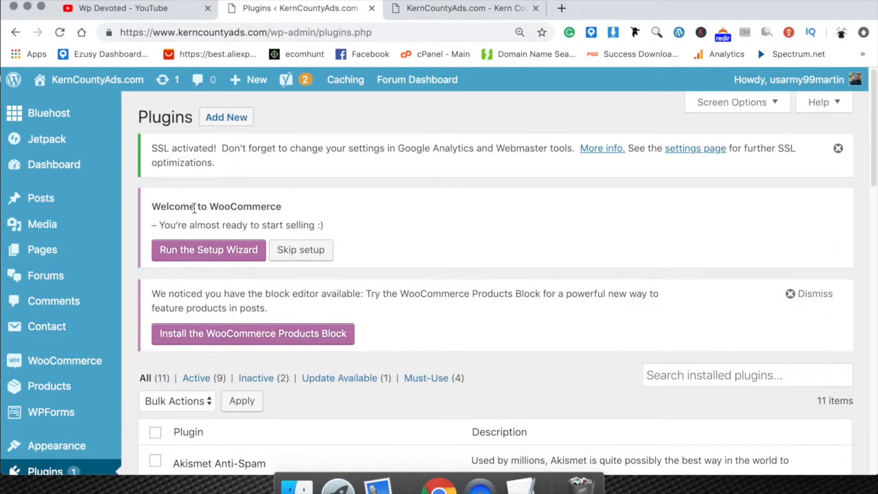
left_click(230, 122)
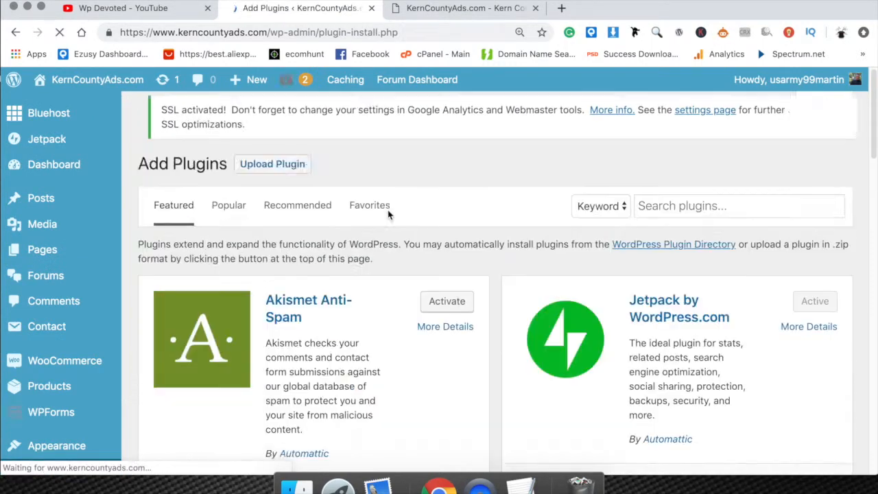
Step: Search the plugin directory for "yoast"
left_click(705, 219)
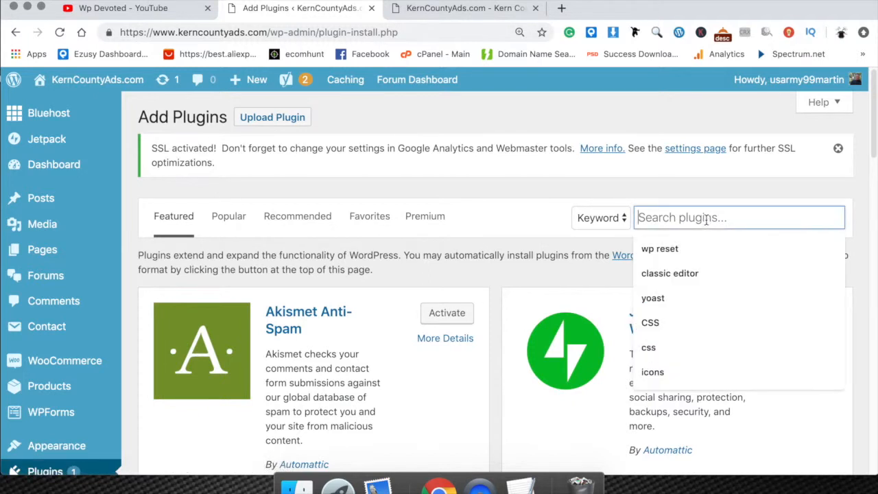
type("yo")
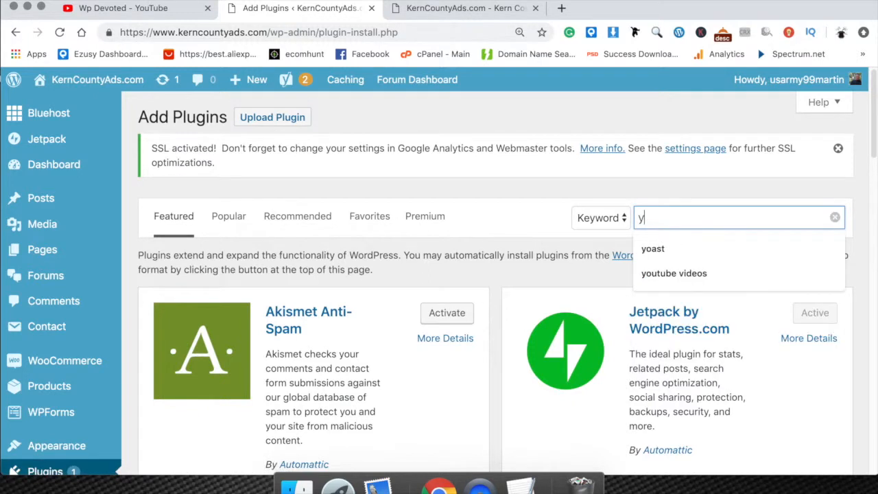
type("ast")
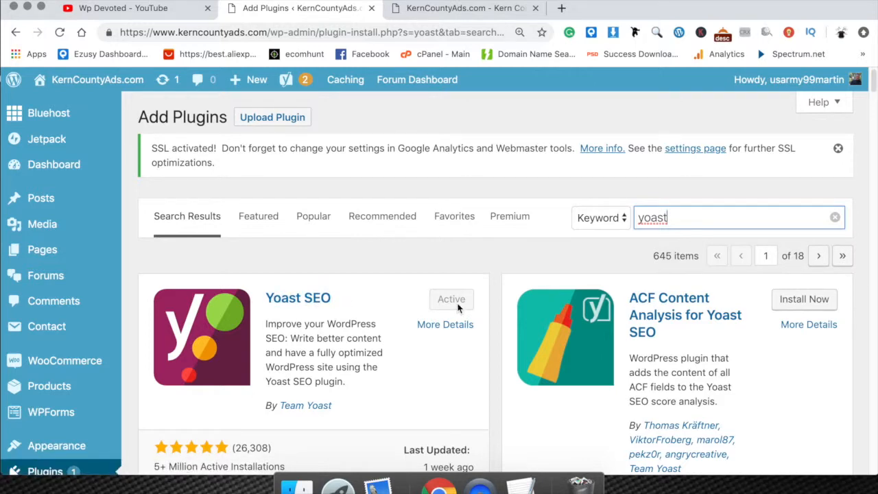
Step: Open the Yoast SEO general settings and review the dashboard's problems, notifications and premium offer
scroll(31, 446, "down", 5)
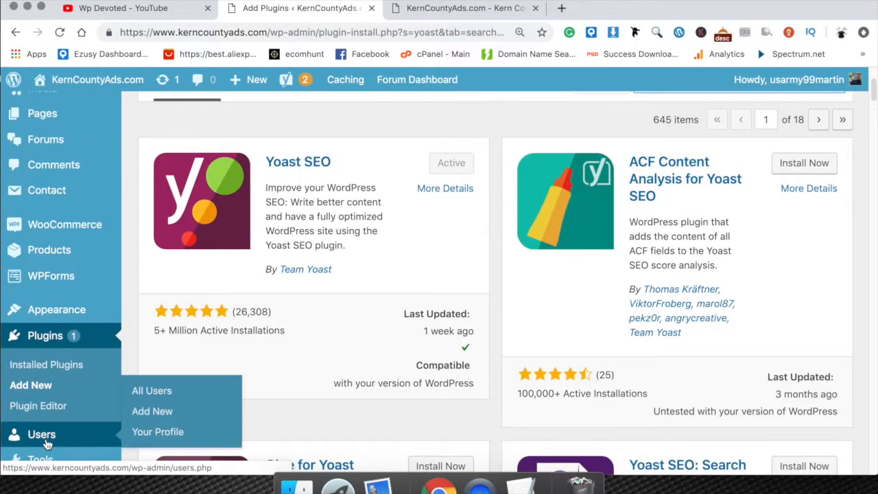
scroll(48, 445, "down", 3)
mouse_move(49, 443)
scroll(48, 441, "down", 2)
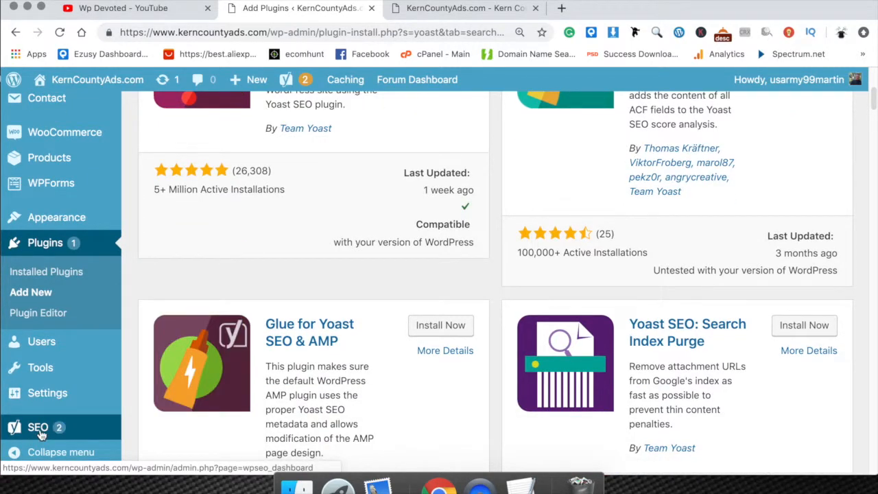
left_click(41, 432)
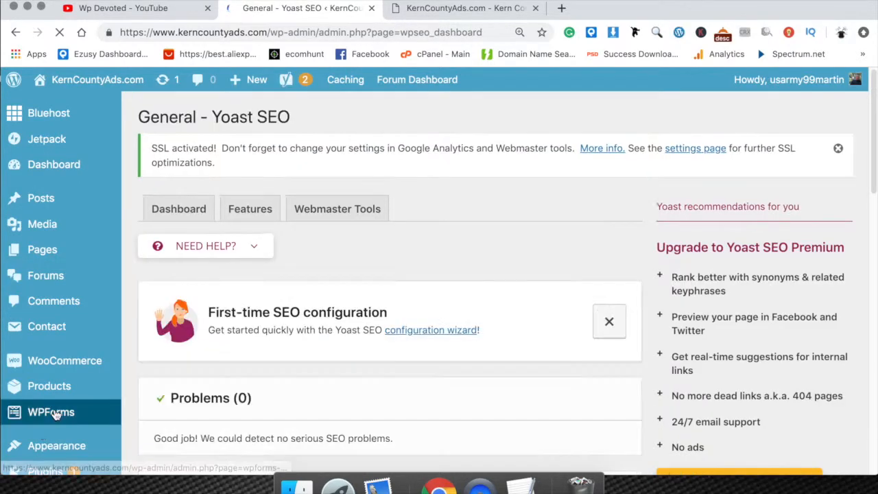
scroll(53, 432, "down", 1)
scroll(52, 432, "down", 5)
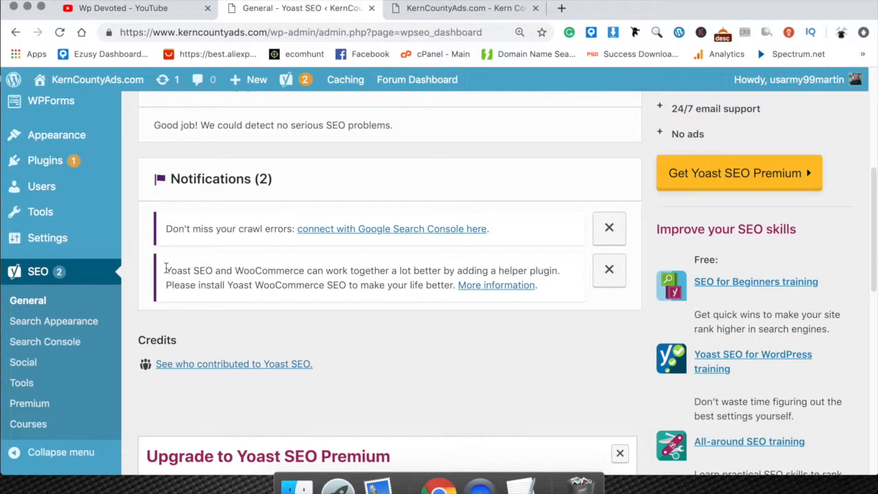
scroll(201, 274, "down", 5)
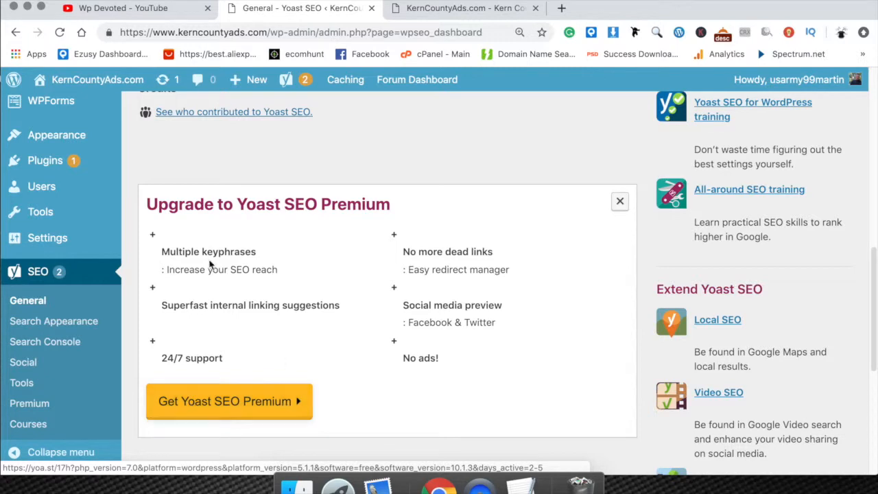
scroll(367, 289, "up", 5)
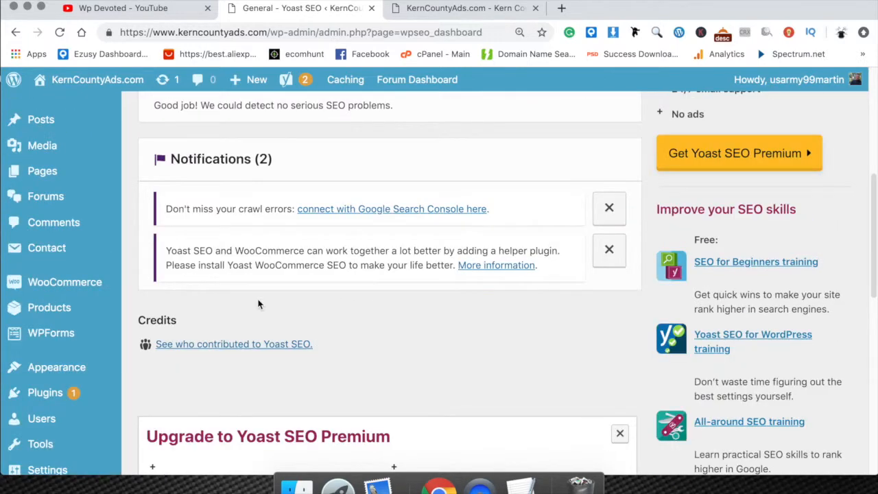
scroll(259, 304, "down", 1)
scroll(258, 304, "up", 10)
Step: Open the Dogs post for editing and go to its Yoast SEO section below the content
mouse_move(95, 228)
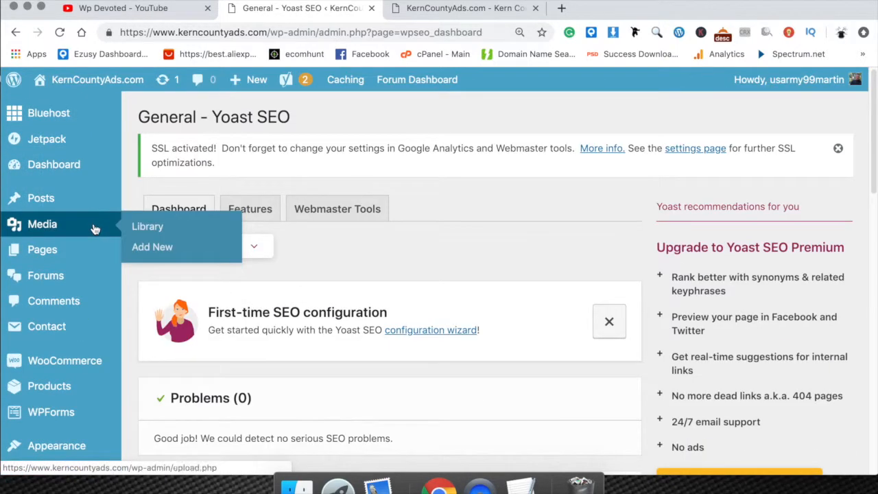
mouse_move(41, 258)
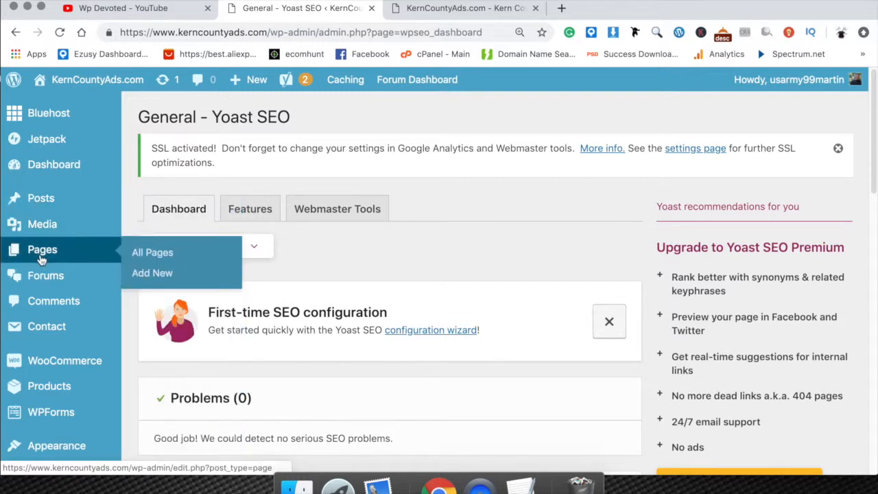
left_click(48, 198)
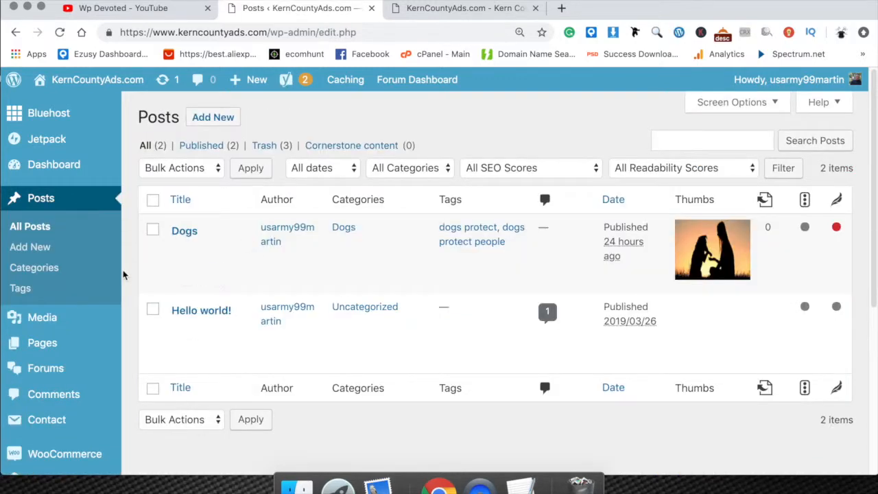
left_click(180, 253)
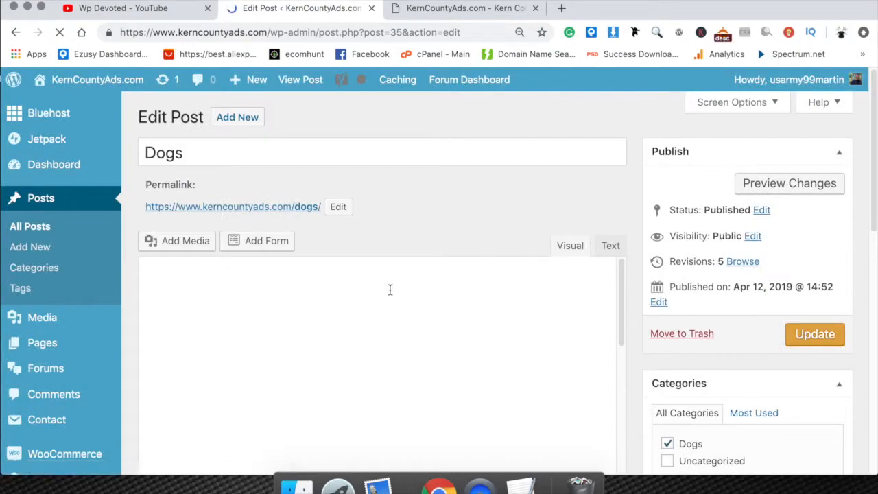
scroll(389, 295, "down", 15)
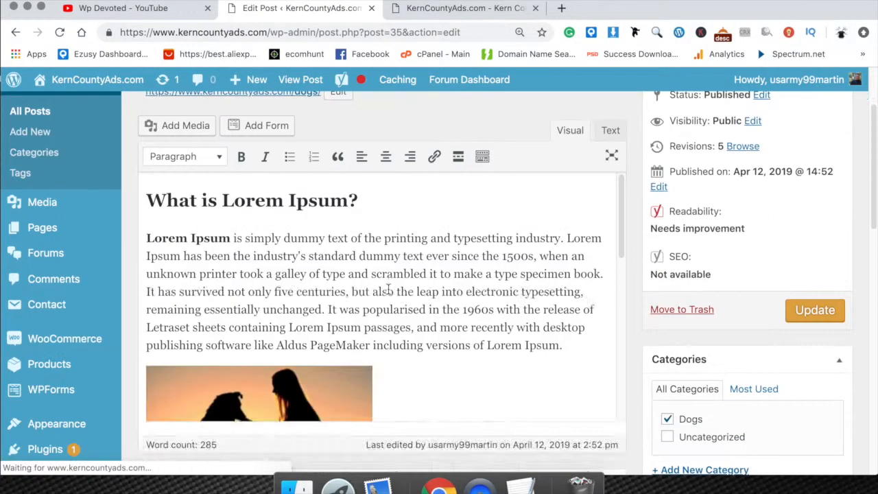
scroll(388, 289, "down", 10)
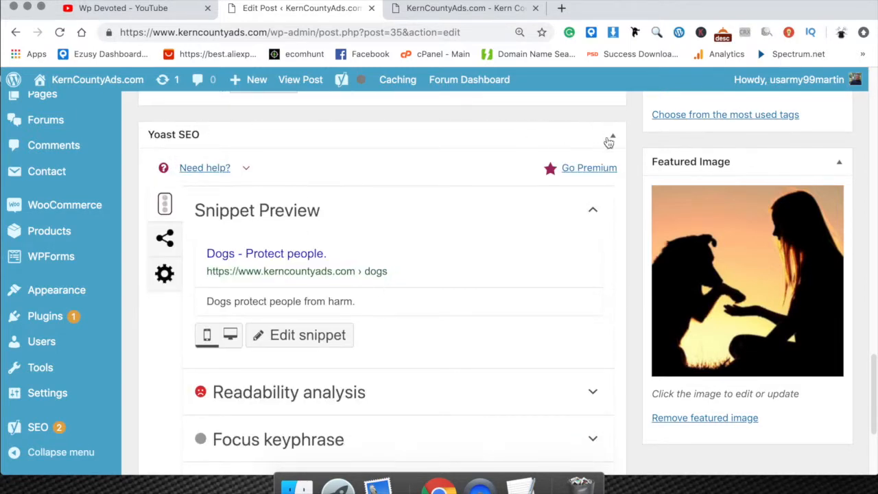
Step: Collapse the Yoast SEO section of the Dogs post and expand it again
left_click(617, 142)
scroll(584, 177, "up", 2)
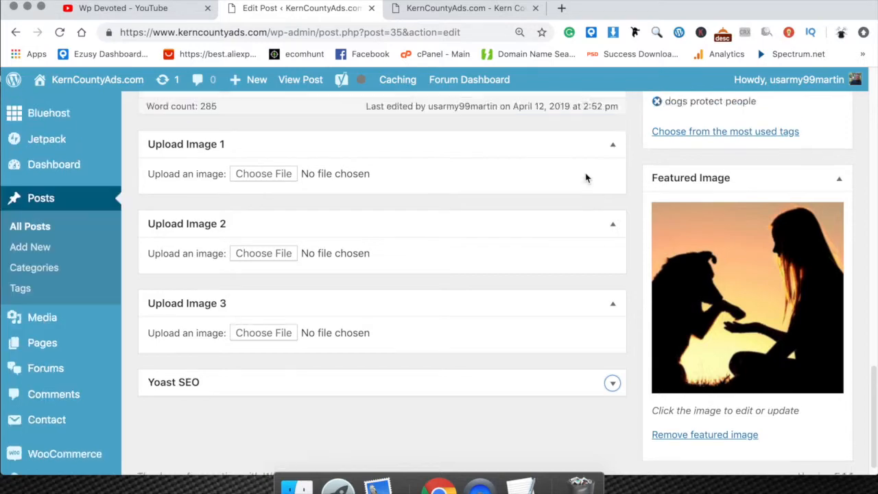
scroll(584, 176, "down", 3)
scroll(585, 173, "up", 6)
scroll(585, 173, "down", 5)
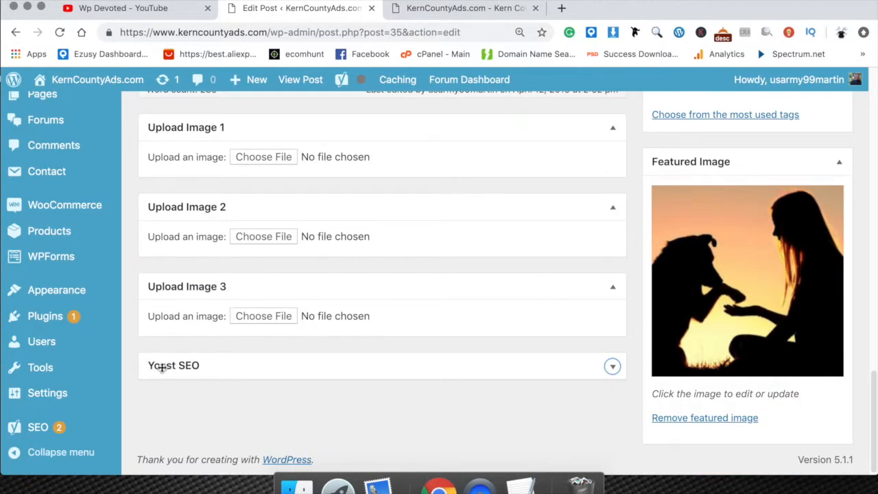
left_click(612, 365)
Step: Open the snippet editor and change the text after the Title variable in the SEO title to "- Protect People"
scroll(339, 352, "down", 2)
scroll(339, 352, "down", 4)
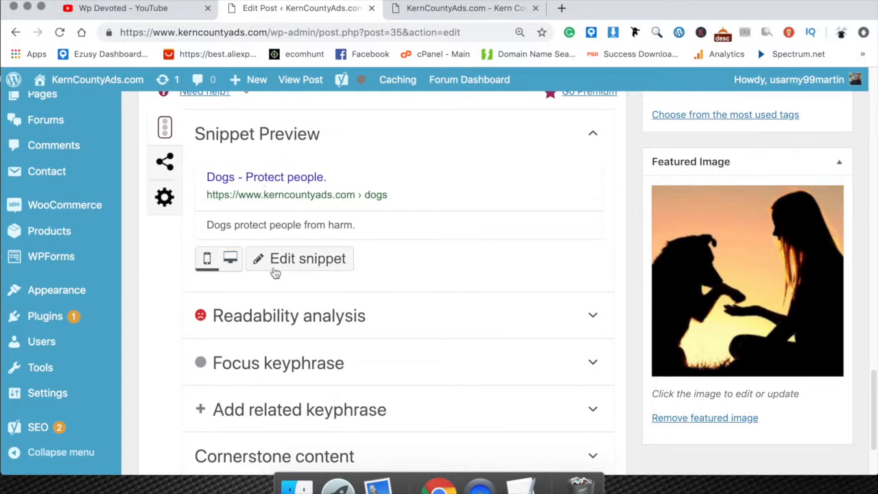
left_click(307, 264)
scroll(306, 263, "down", 1)
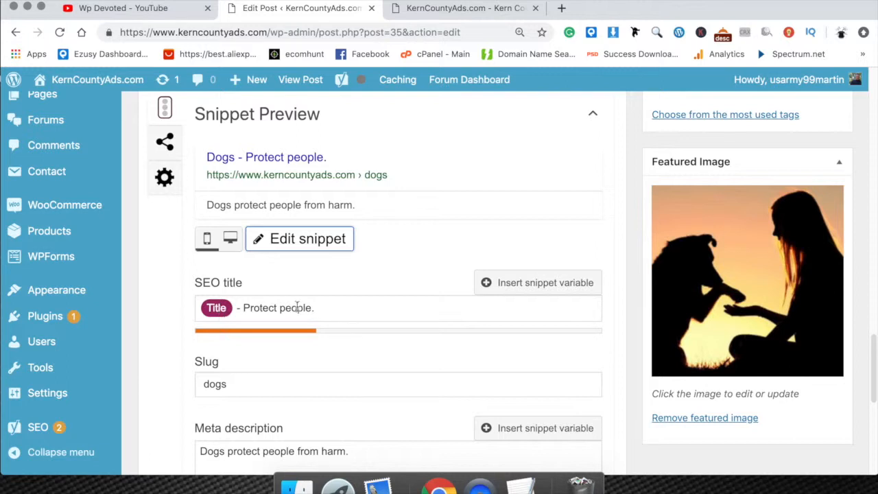
left_click(434, 312)
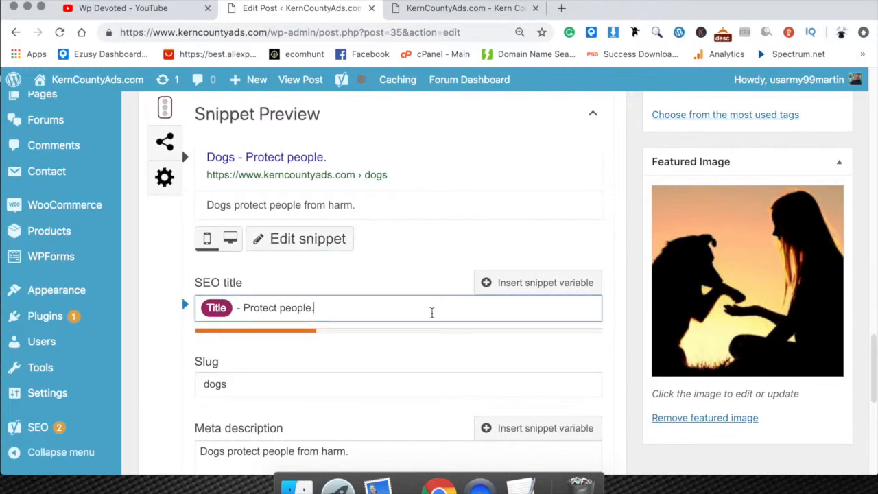
key("BackSpace")
key("BackSpace")
key("BackSpace")
key("BackSpace")
key("BackSpace")
key("BackSpace")
type("People")
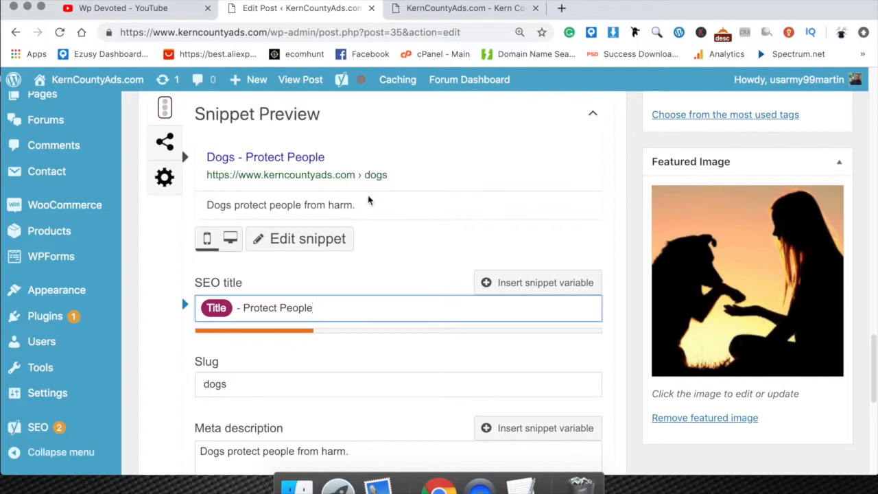
Step: Examine the post's permalink, then the SEO title, slug and meta description in the snippet editor
scroll(368, 200, "up", 20)
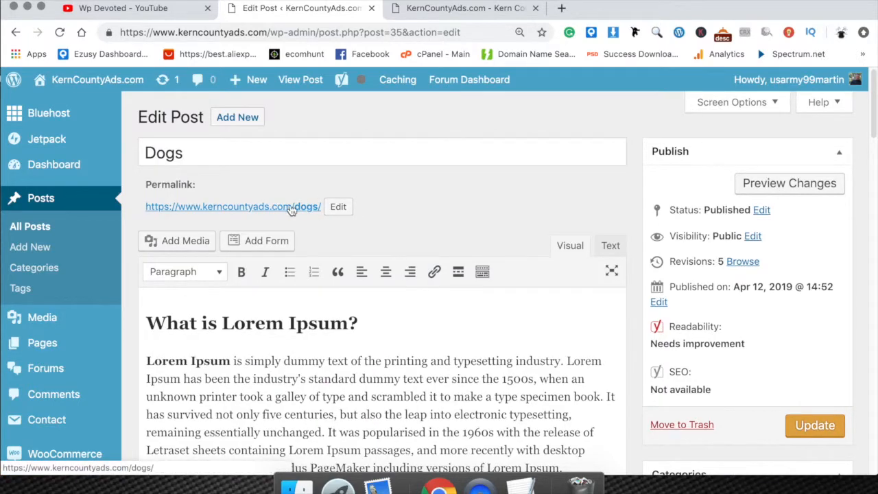
scroll(324, 207, "down", 10)
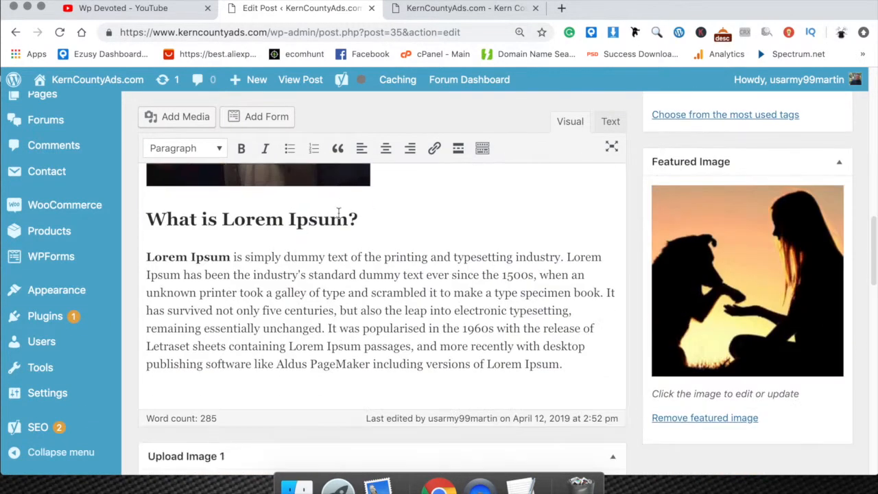
scroll(338, 214, "down", 10)
scroll(338, 218, "down", 3)
scroll(298, 317, "down", 3)
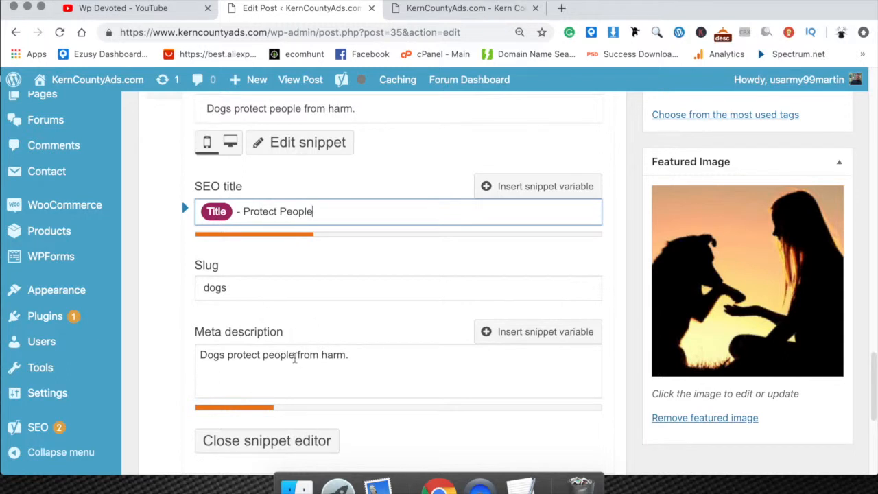
left_click(356, 356)
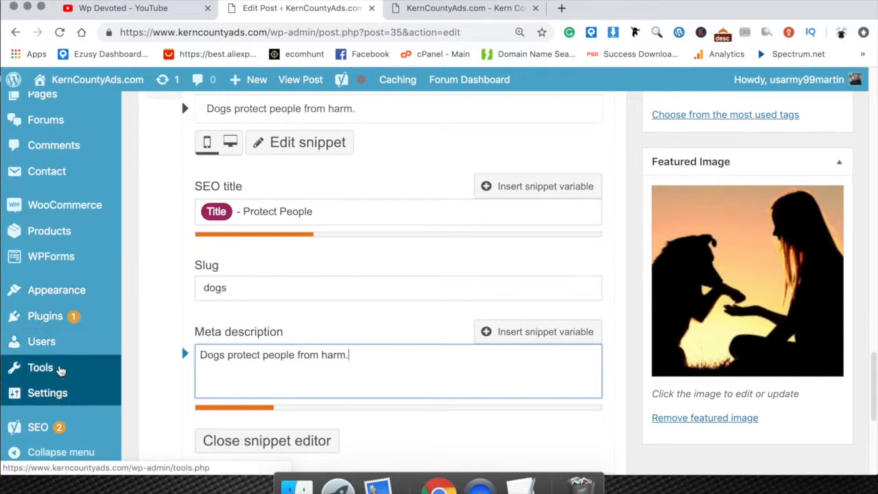
mouse_move(62, 381)
mouse_move(76, 299)
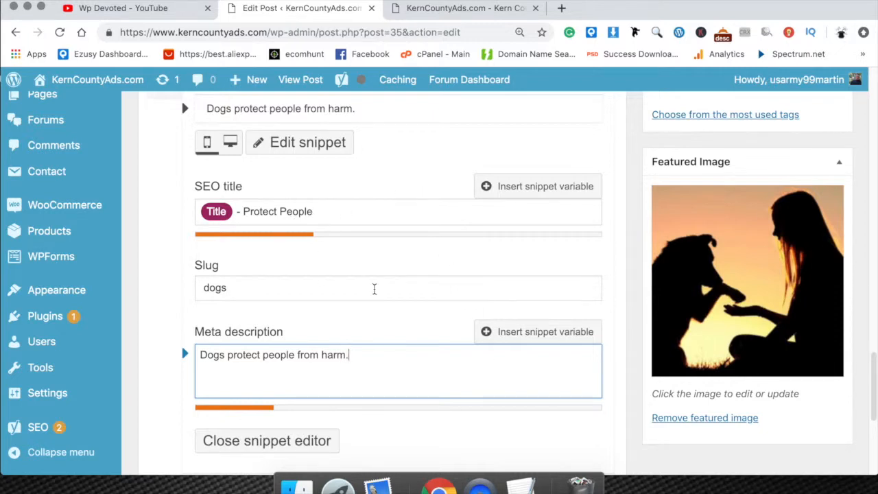
scroll(372, 288, "up", 2)
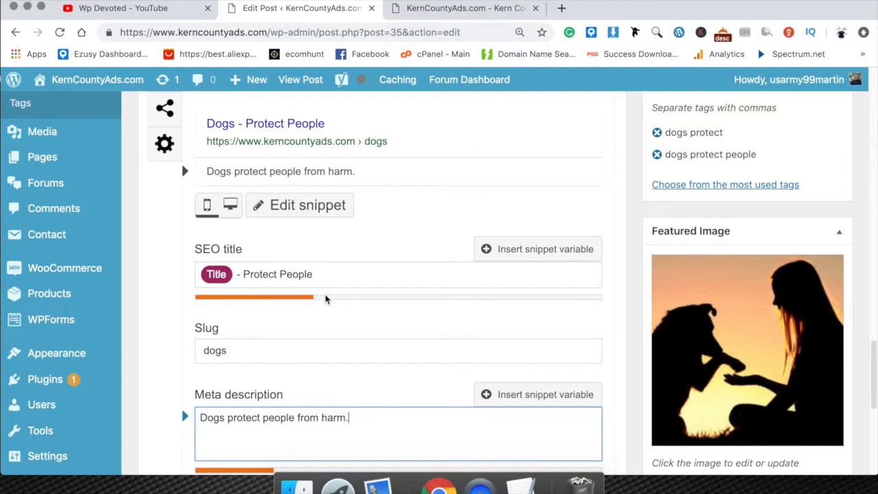
scroll(343, 274, "down", 3)
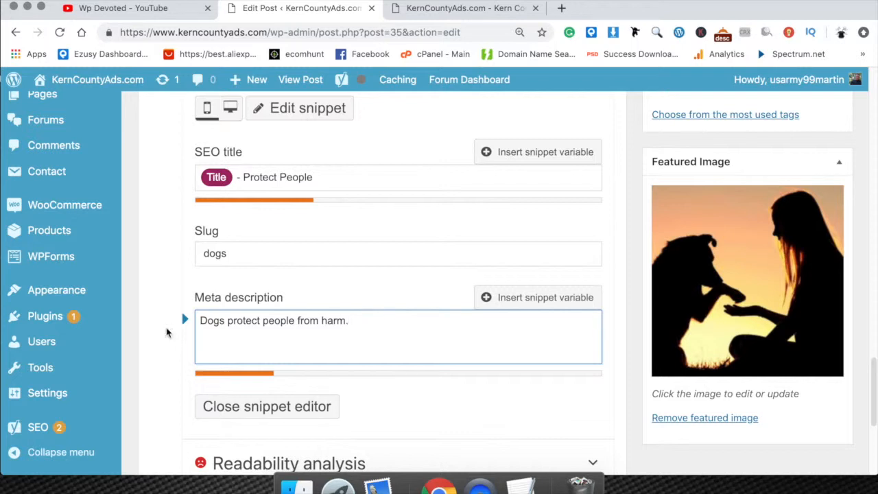
left_click_drag(211, 320, 299, 328)
left_click(321, 320)
scroll(372, 227, "up", 3)
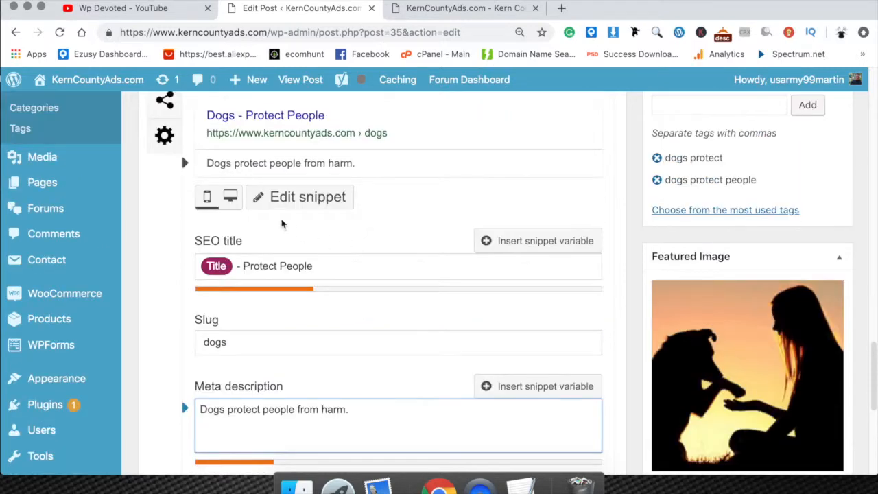
Step: Close the snippet editor and expand the readability analysis of the Dogs post
left_click(295, 198)
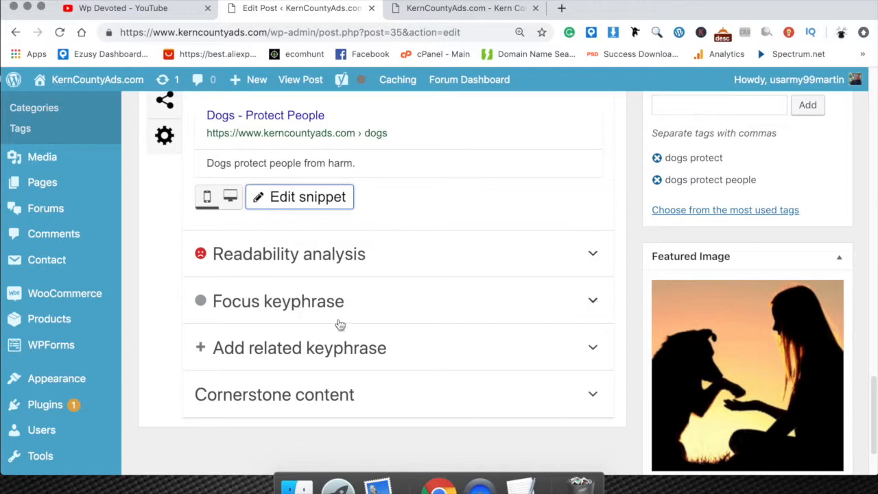
left_click(317, 258)
scroll(314, 276, "up", 10)
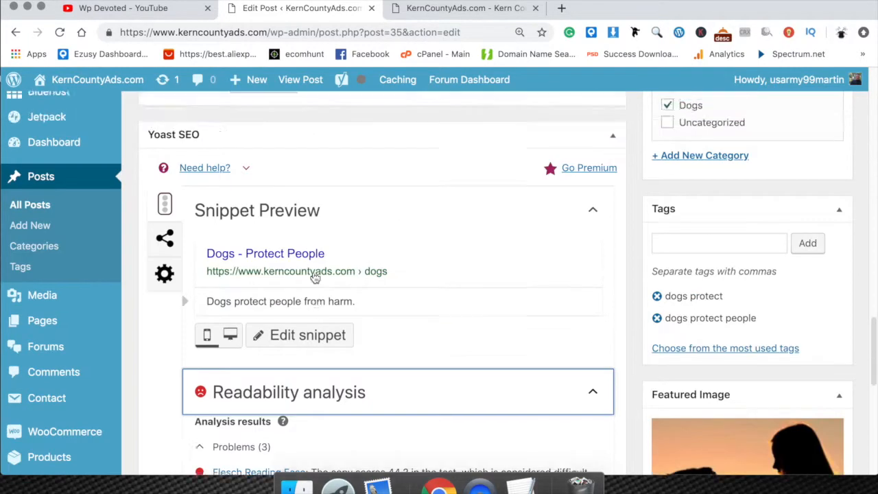
Step: Examine the Dogs post's body text, then the problems and good results listed in its readability analysis
scroll(322, 274, "up", 6)
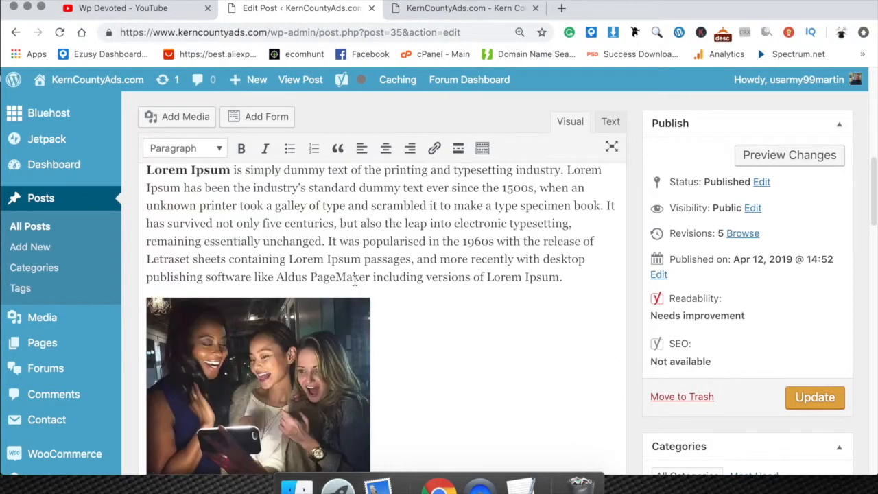
scroll(384, 206, "down", 2)
scroll(370, 240, "down", 1)
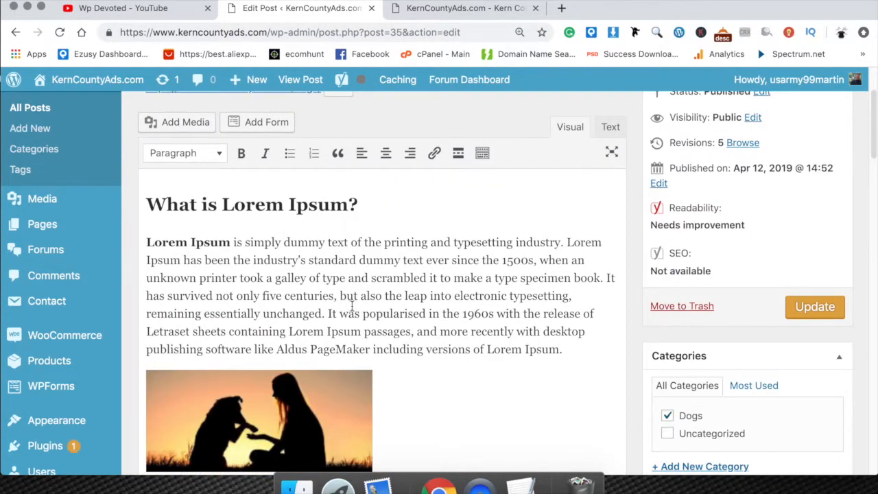
scroll(351, 309, "down", 3)
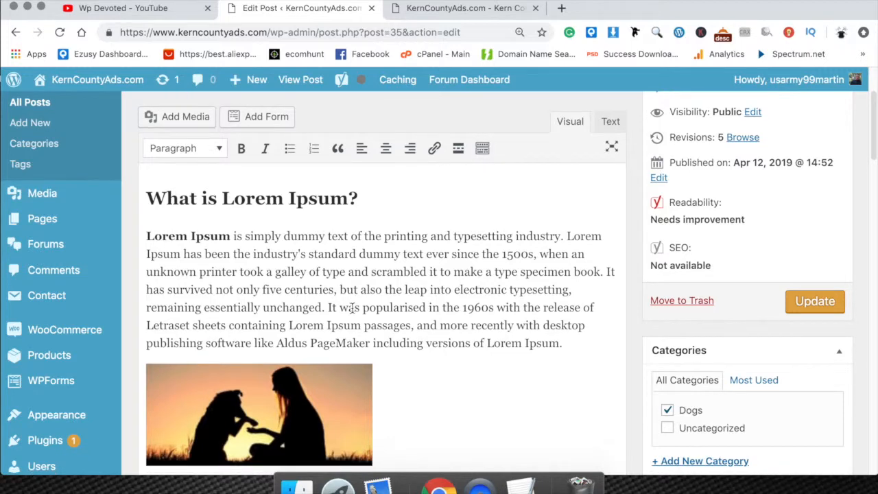
scroll(395, 285, "down", 5)
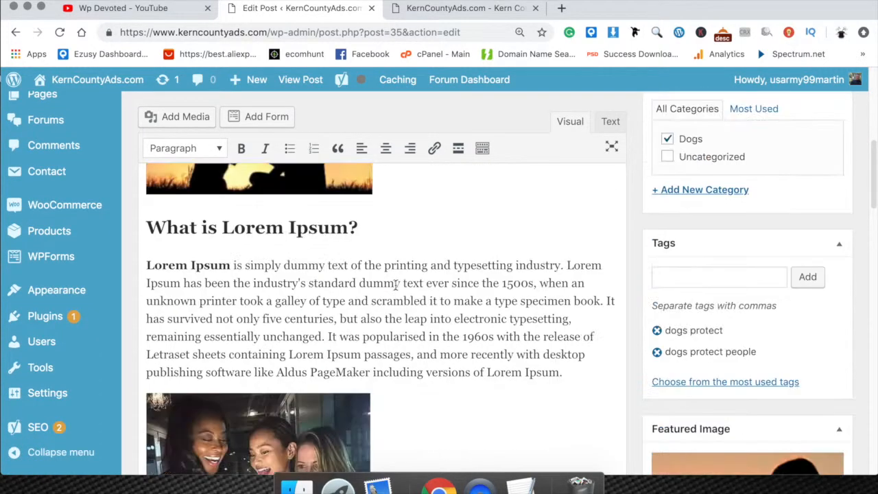
scroll(395, 285, "down", 1)
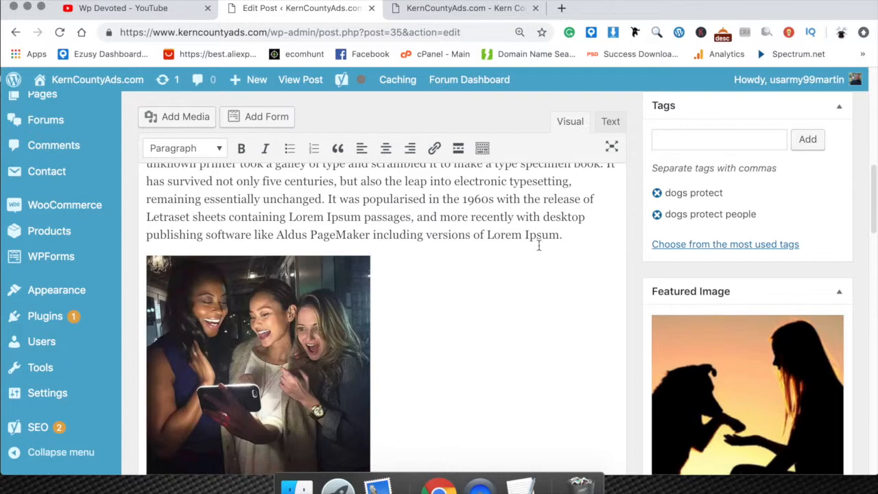
scroll(539, 245, "down", 7)
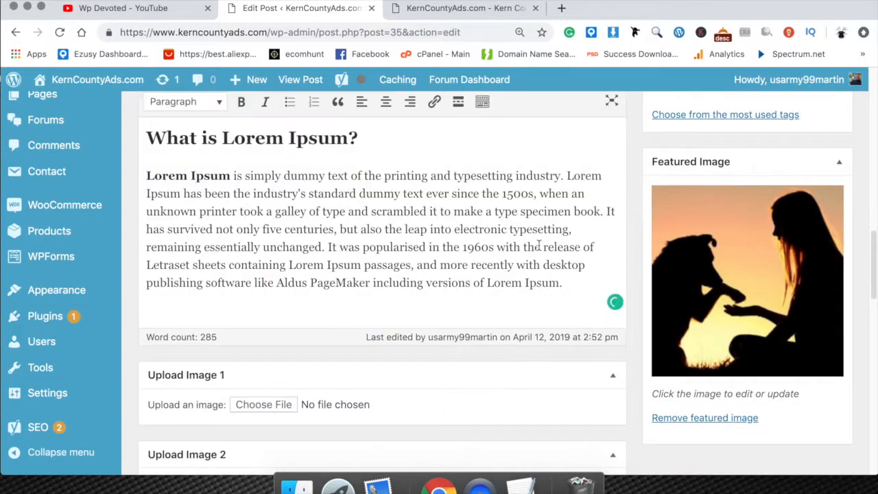
scroll(522, 244, "down", 10)
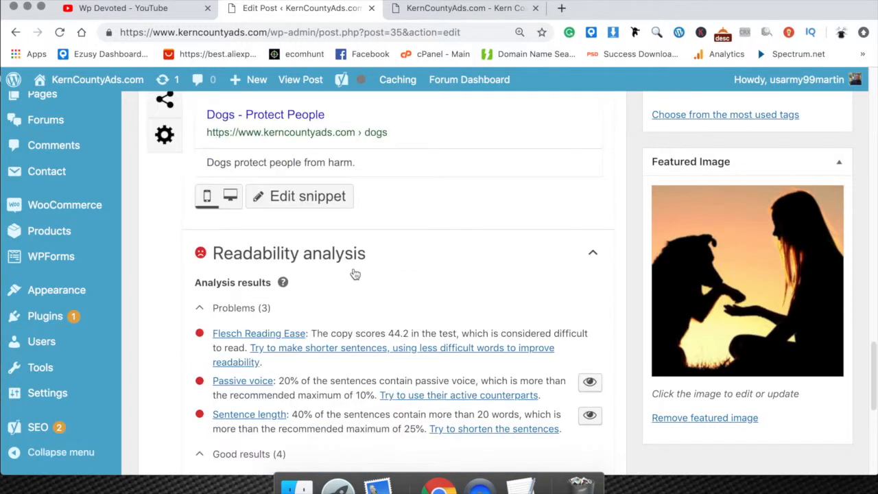
scroll(355, 274, "down", 1)
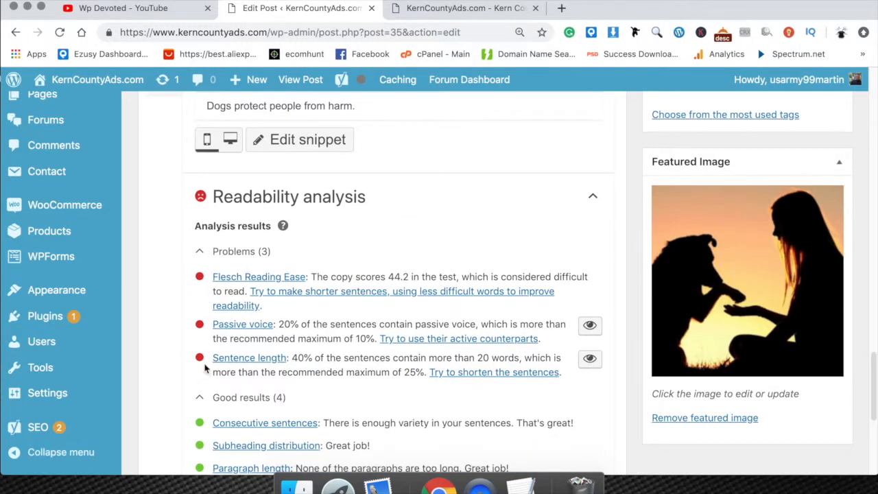
scroll(205, 360, "down", 5)
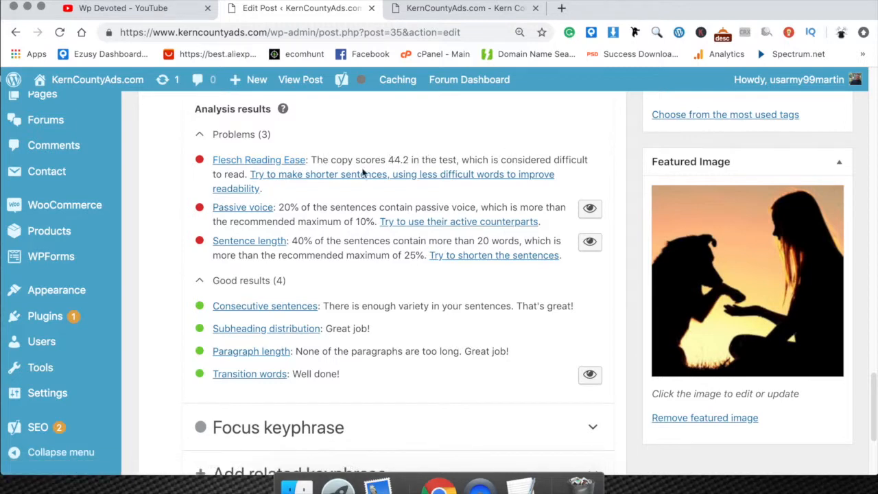
Step: Open Yoast's explanation of the Flesch Reading Ease check, read through it, and close the page
left_click(271, 160)
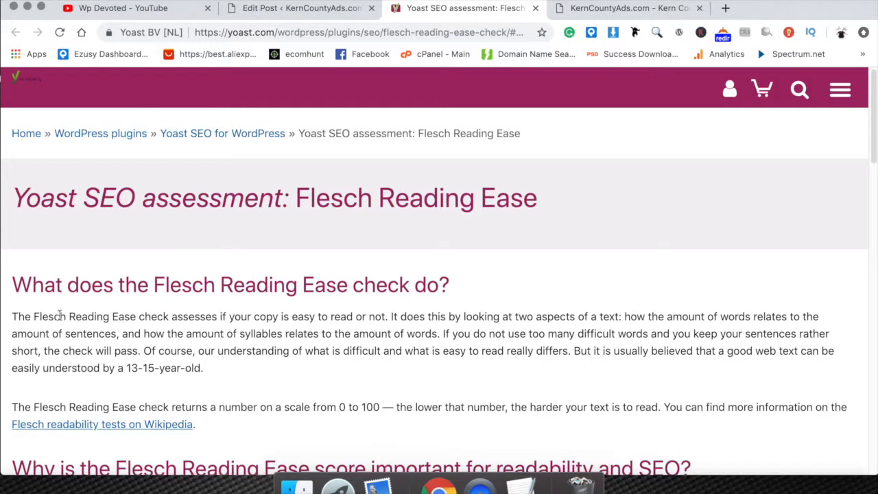
left_click_drag(13, 316, 216, 368)
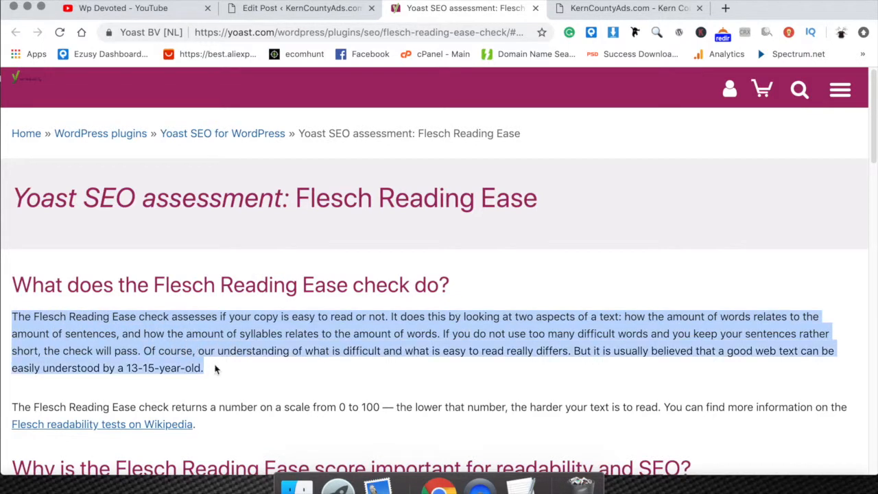
left_click(215, 369)
scroll(215, 369, "down", 1)
scroll(215, 369, "down", 5)
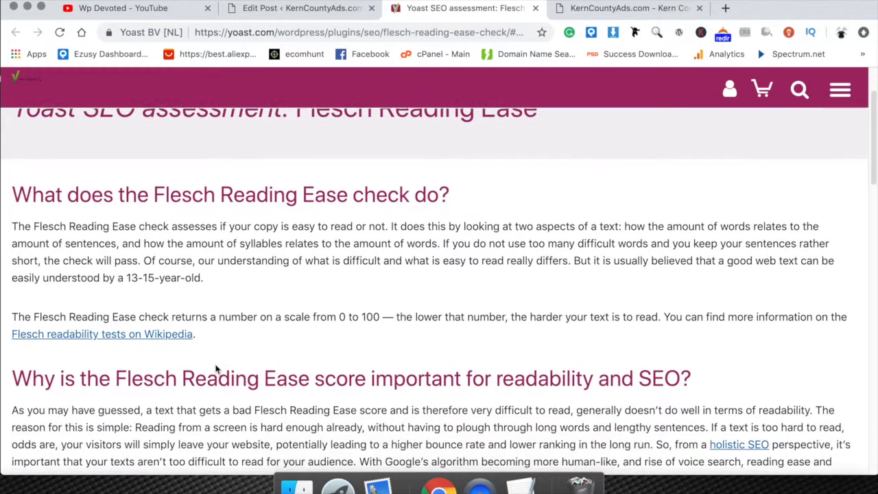
scroll(216, 369, "down", 8)
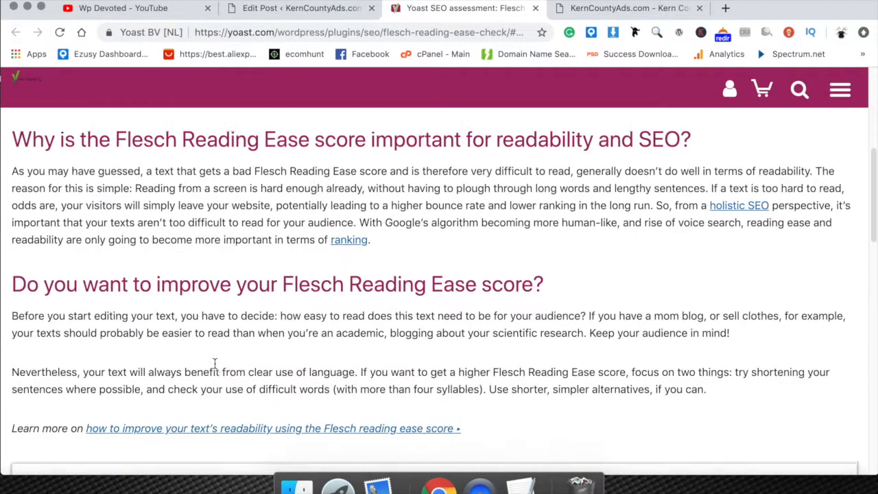
scroll(342, 293, "up", 13)
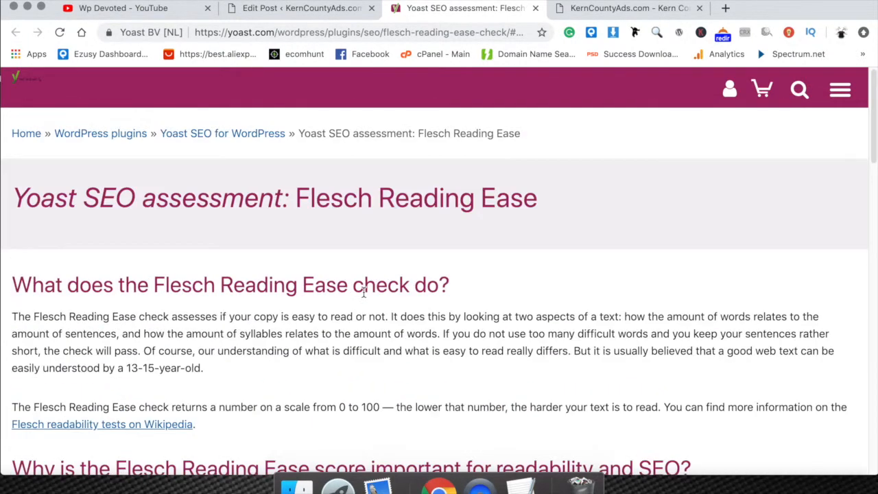
left_click(536, 8)
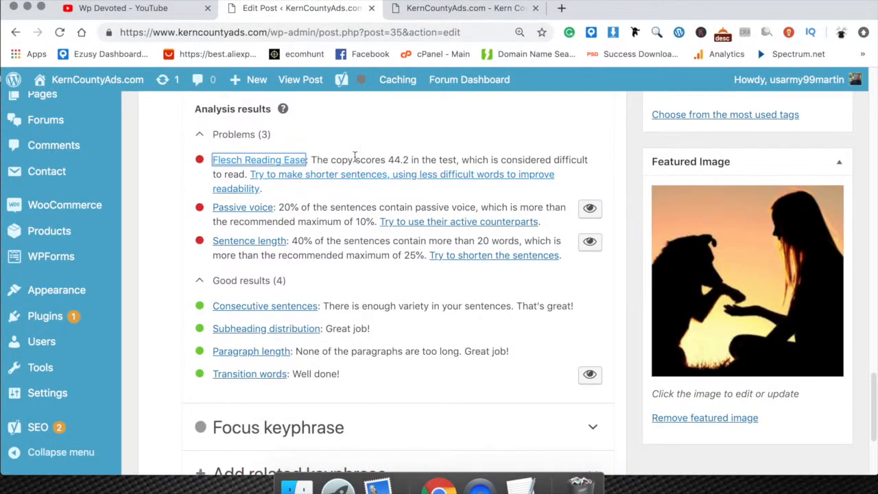
Step: Recheck the post's text, then open Yoast's explanation of the Passive voice check, read it and close the page
scroll(339, 189, "up", 20)
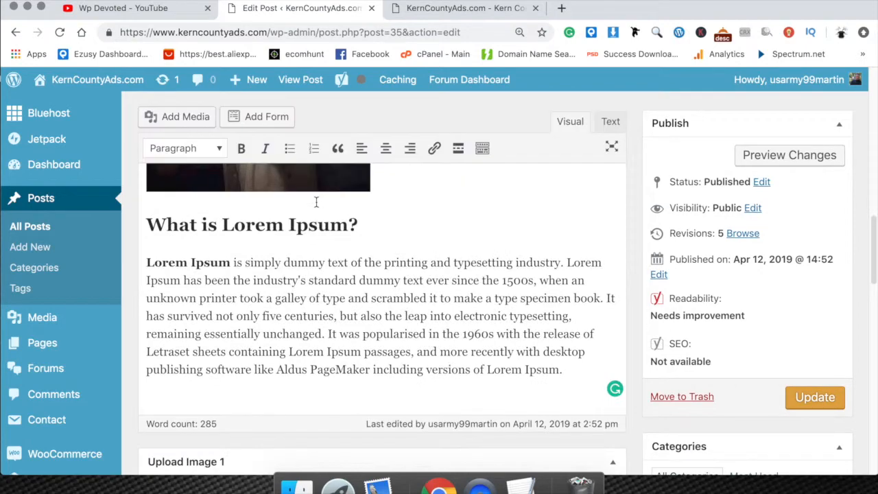
scroll(281, 317, "up", 2)
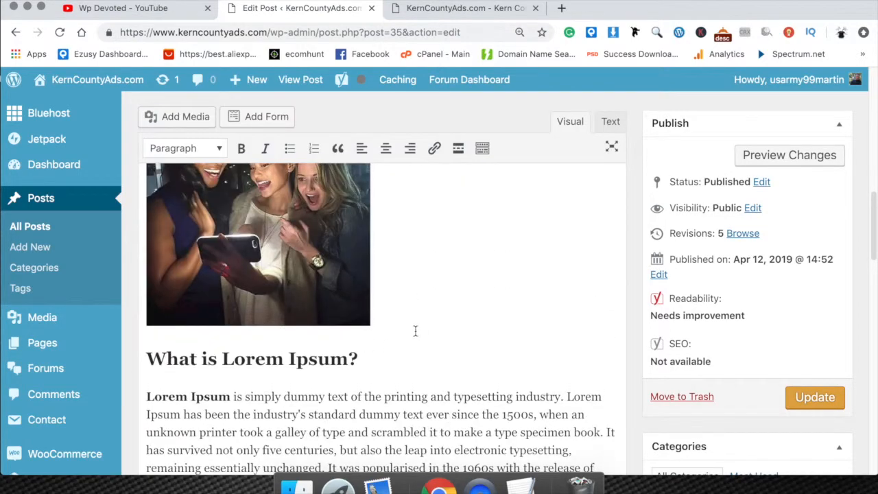
scroll(411, 341, "down", 3)
scroll(414, 345, "down", 10)
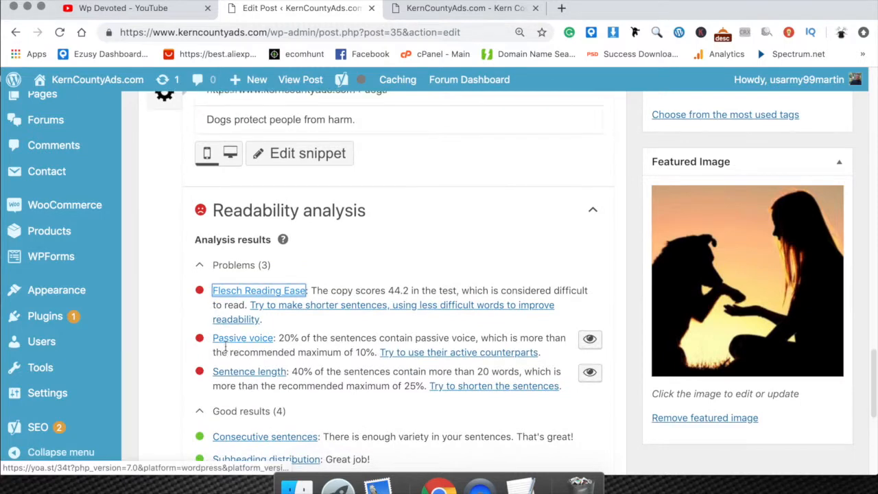
scroll(230, 348, "down", 1)
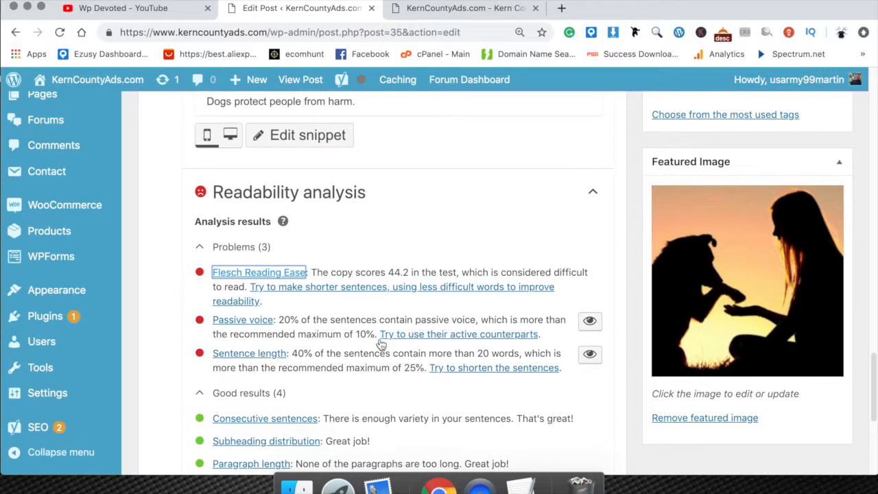
left_click(218, 327)
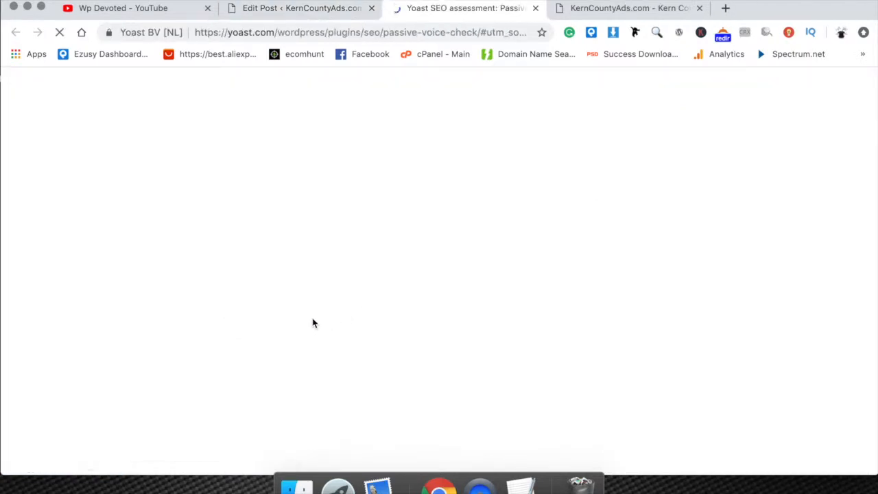
scroll(289, 322, "down", 1)
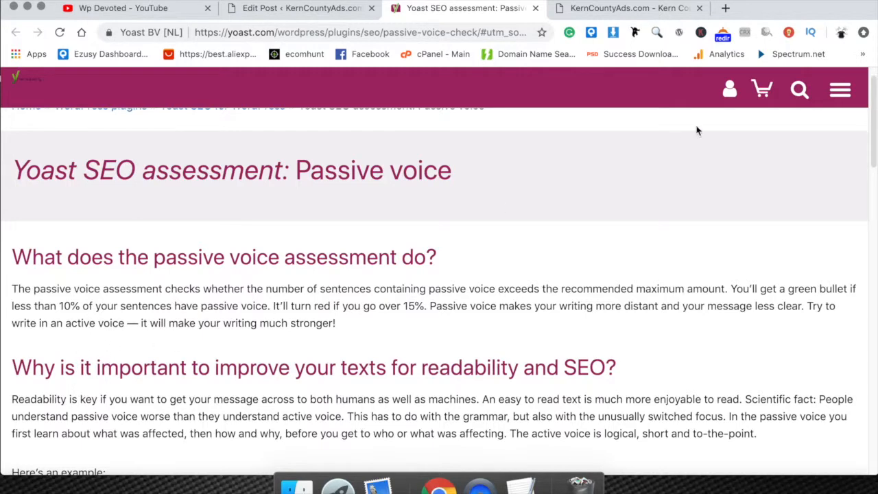
left_click(535, 8)
Step: Highlight the passive voice sentences in the post's text, review them, and remove the highlighting
scroll(329, 261, "up", 10)
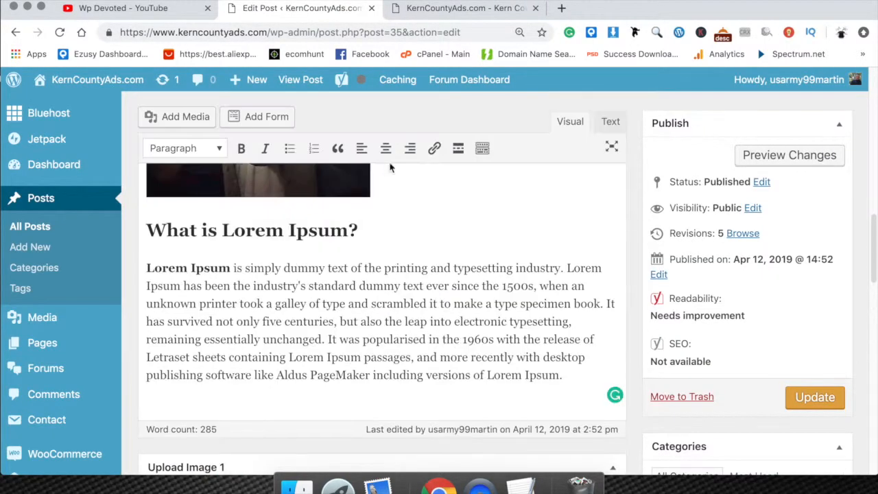
scroll(598, 244, "down", 10)
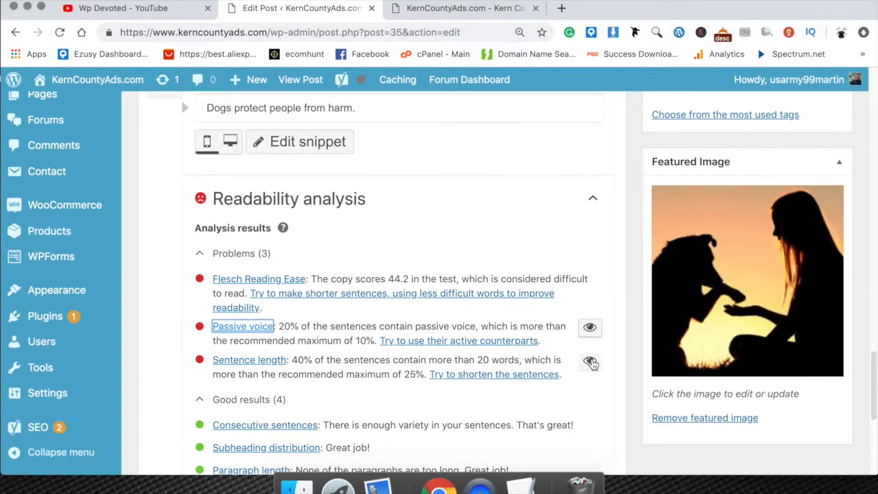
left_click(590, 327)
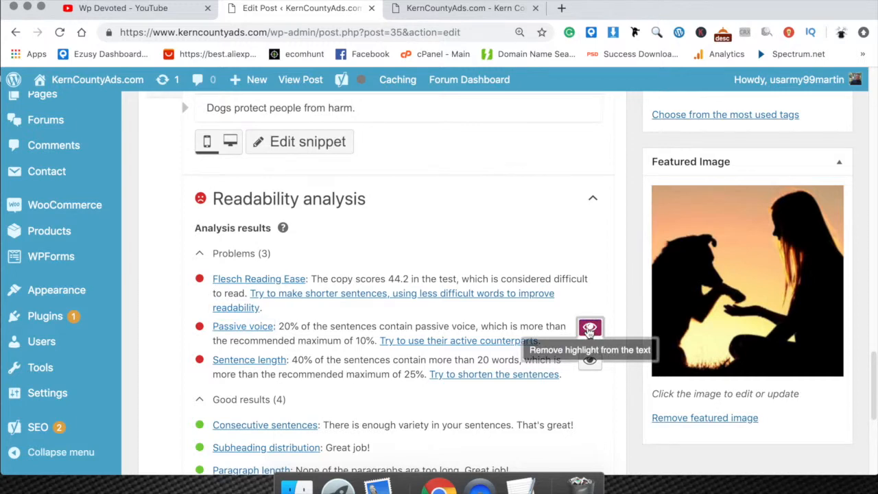
scroll(518, 281, "up", 10)
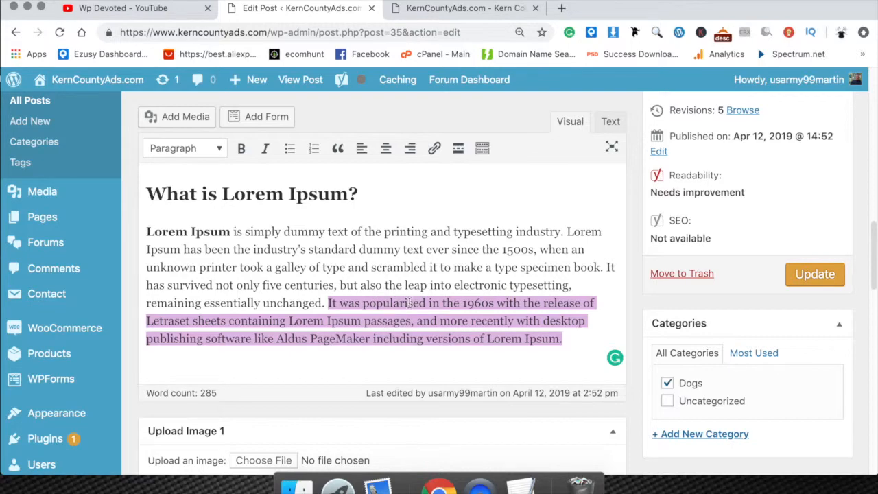
scroll(410, 303, "down", 2)
scroll(409, 302, "up", 6)
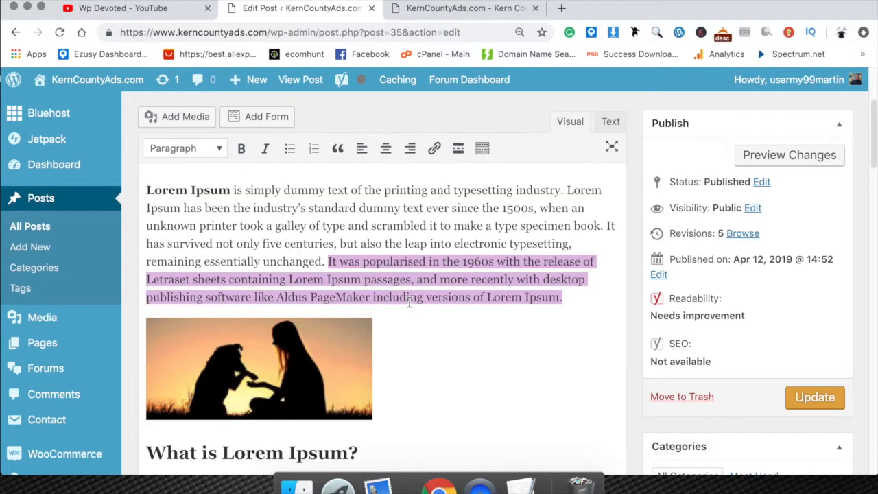
scroll(409, 306, "down", 1)
scroll(420, 268, "down", 10)
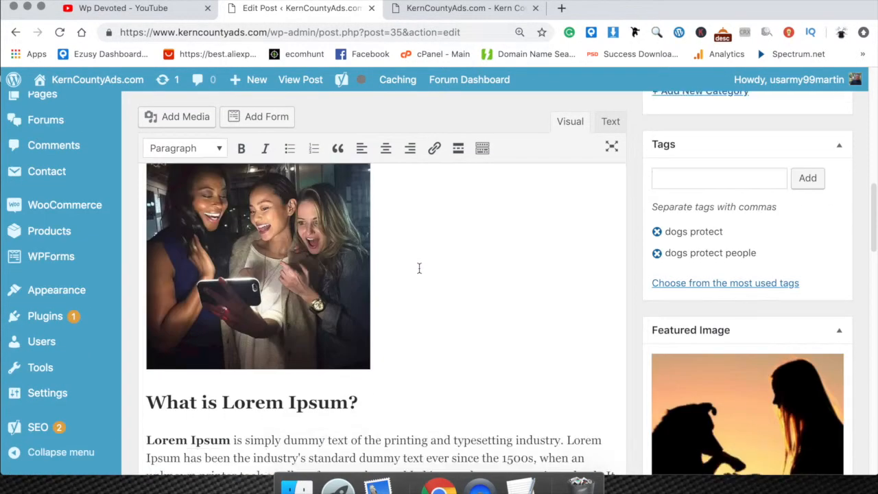
scroll(421, 274, "up", 3)
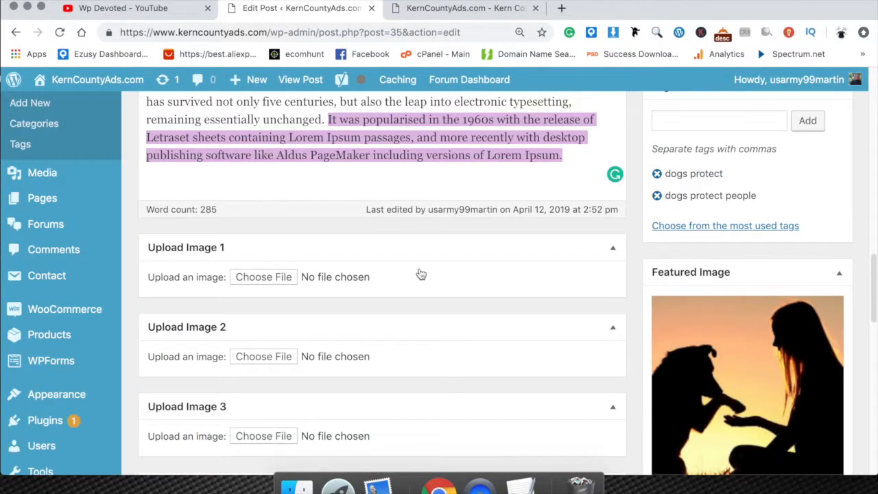
scroll(415, 179, "down", 10)
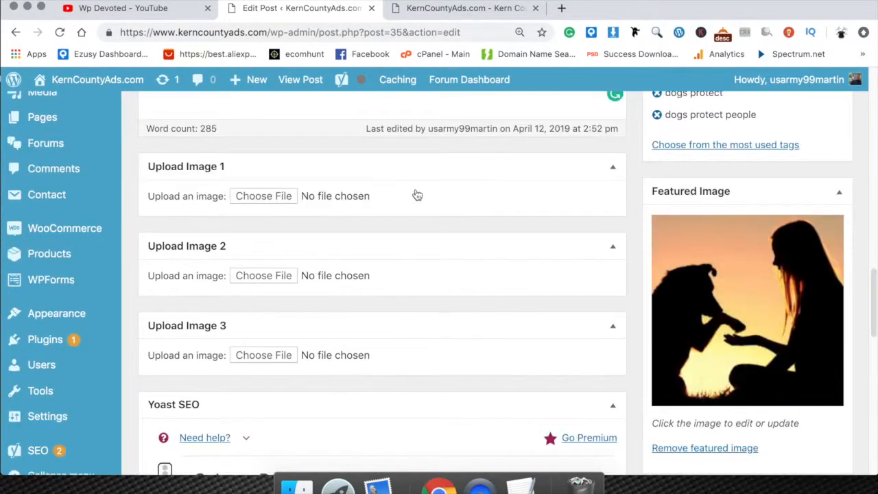
scroll(549, 233, "down", 5)
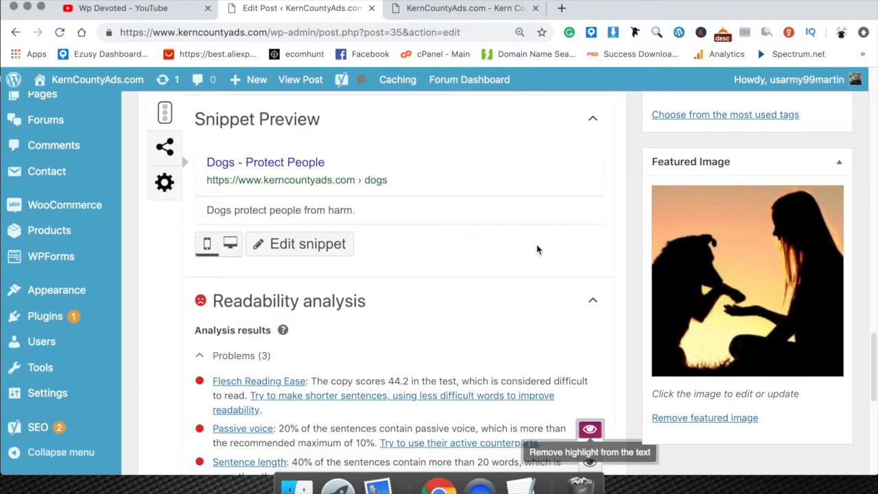
left_click(588, 308)
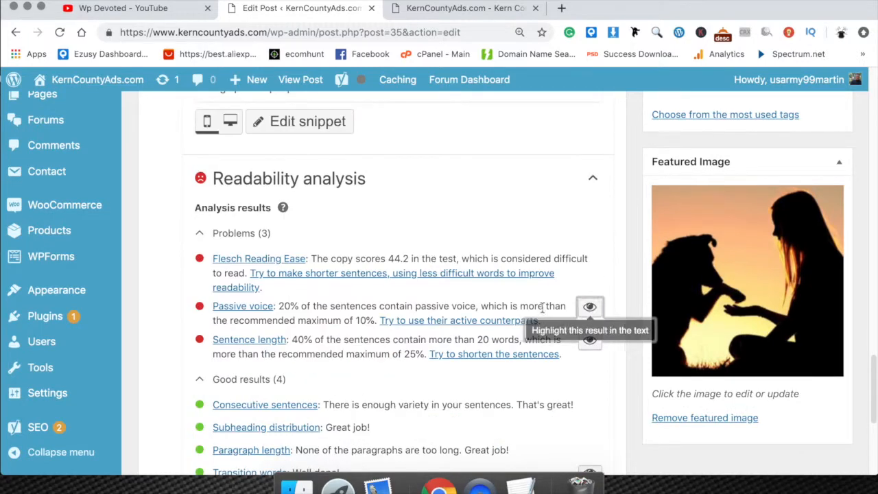
Step: Highlight the sentences flagged by the Sentence length check in the post's text and review them
scroll(414, 317, "down", 1)
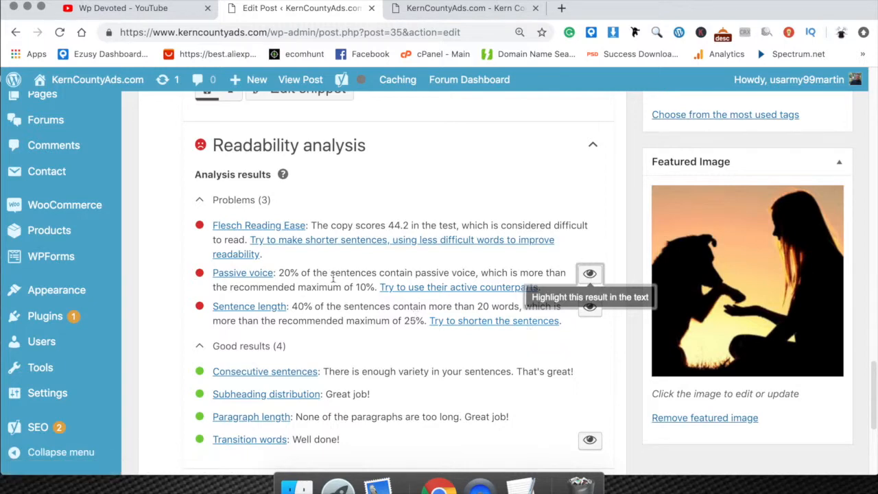
left_click(589, 306)
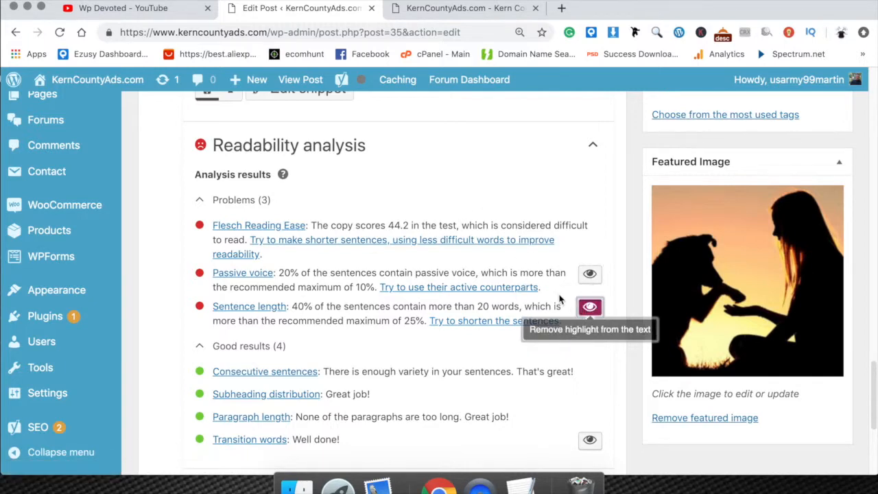
scroll(518, 294, "up", 10)
scroll(518, 293, "up", 5)
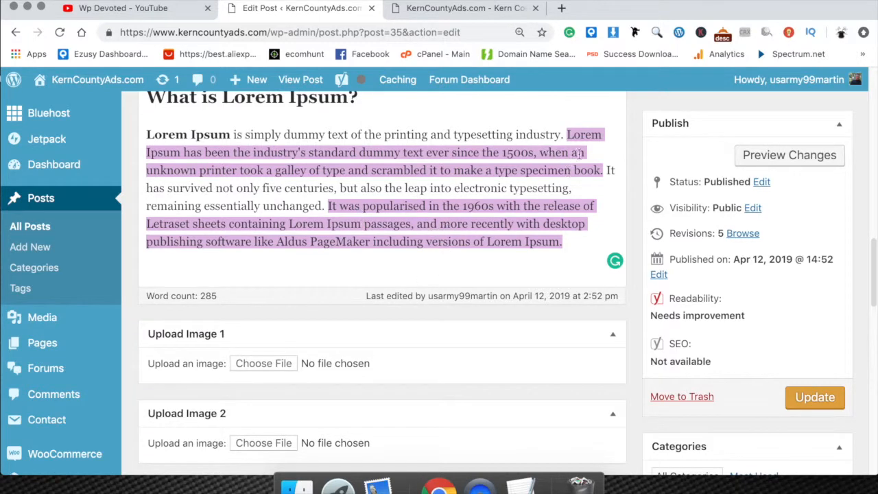
scroll(448, 171, "down", 15)
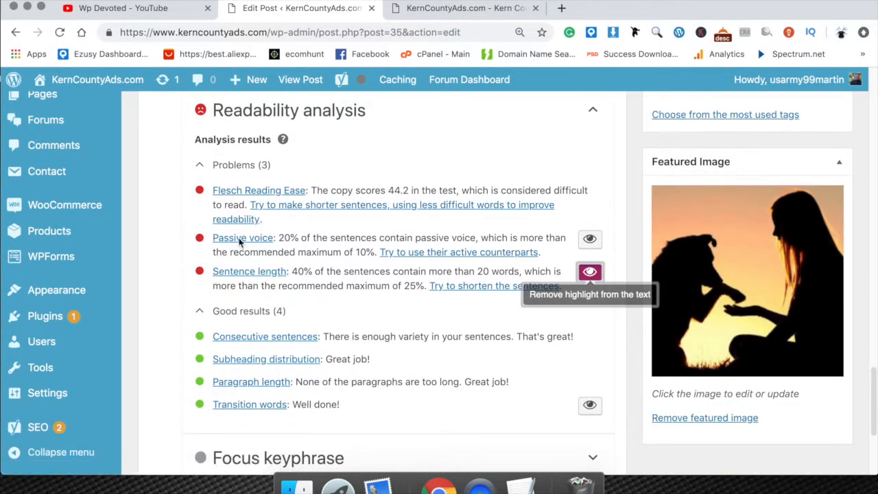
Step: Collapse the readability analysis and set the post's focus keyphrase to "dog protect people"
left_click(595, 113)
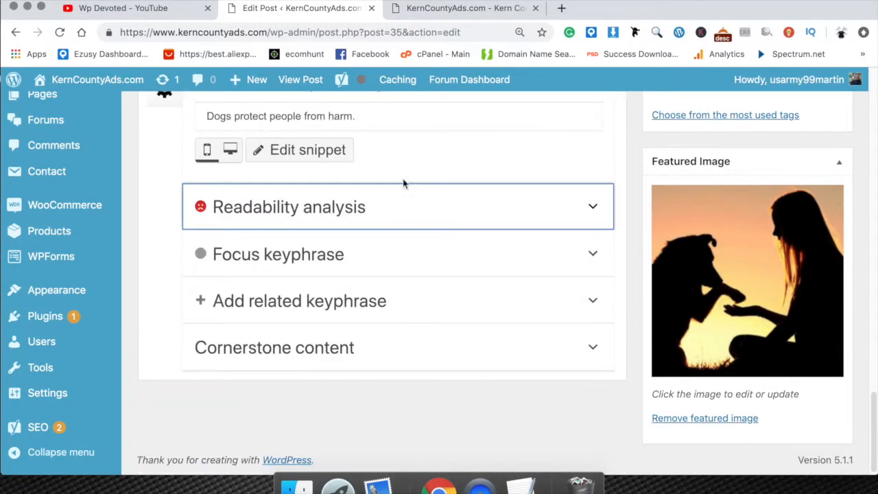
left_click(337, 254)
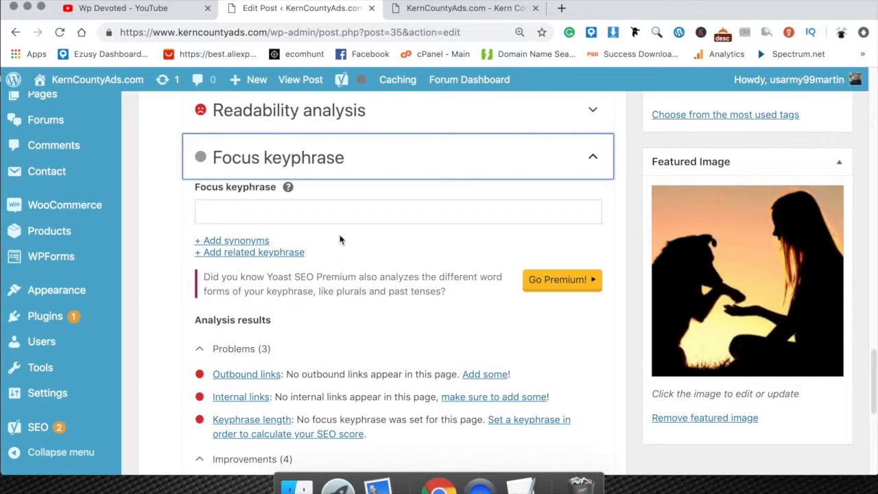
left_click(319, 213)
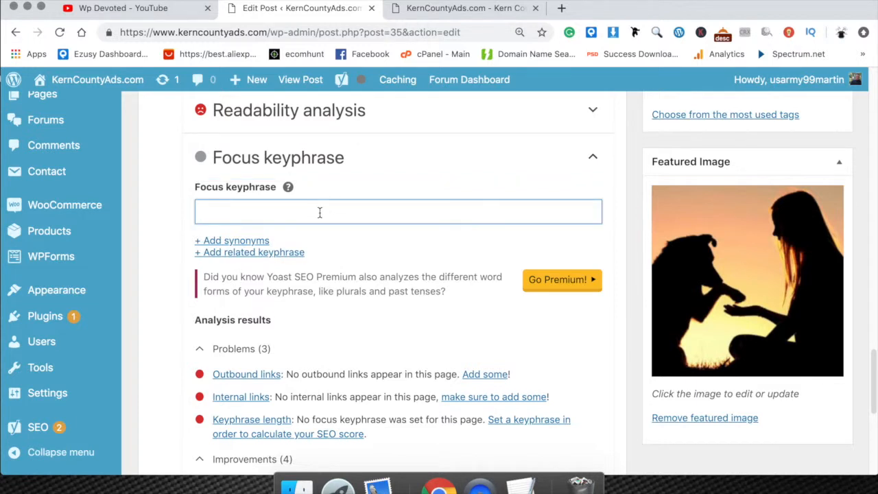
type("dog protect")
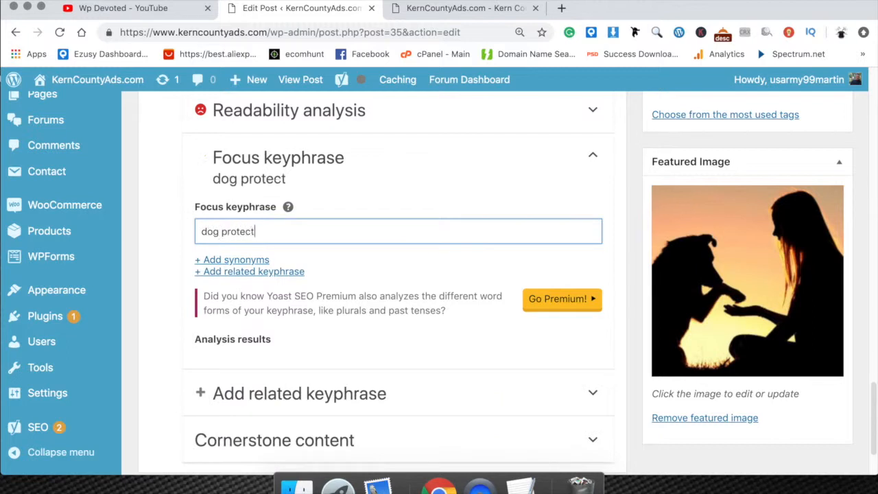
type(" people")
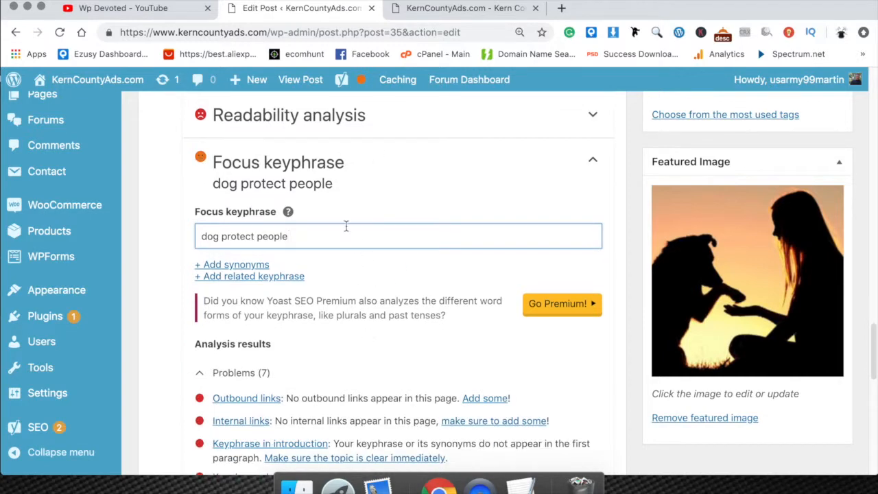
Step: Review the outbound and internal links problems against the post's text, clearing the sentence highlighting in the text
scroll(348, 277, "down", 3)
scroll(231, 336, "down", 2)
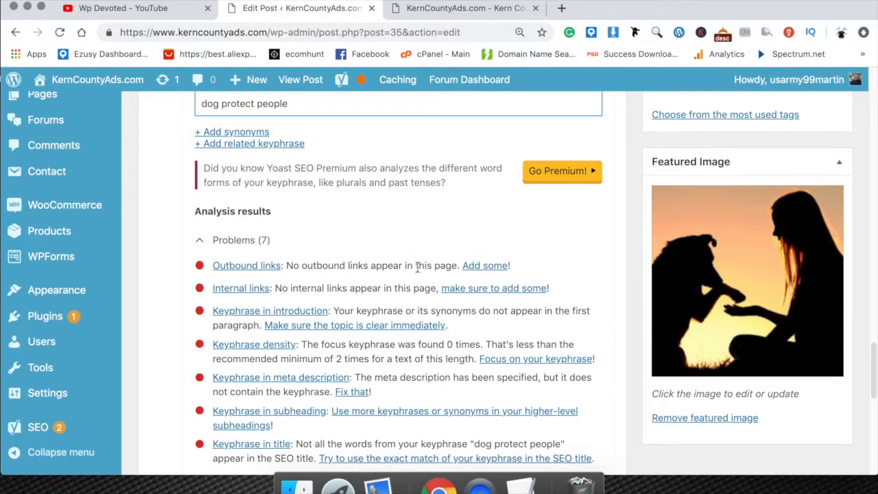
scroll(415, 268, "up", 2)
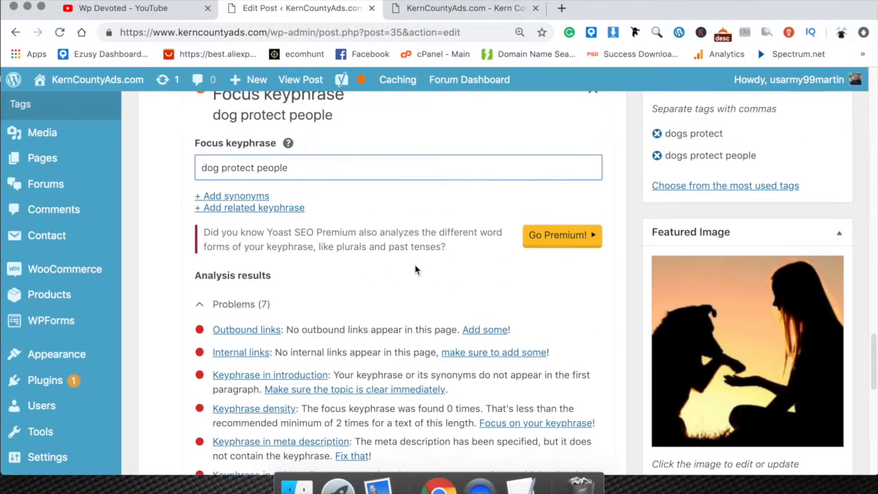
scroll(415, 268, "up", 10)
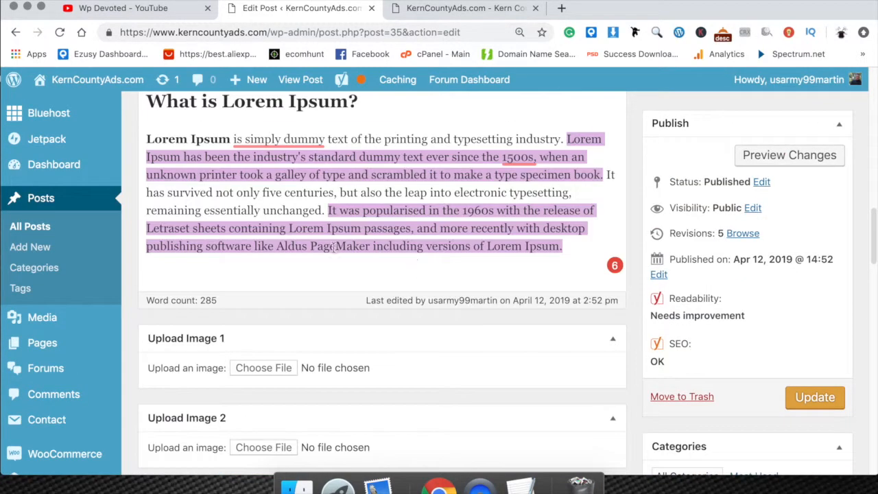
left_click(353, 221)
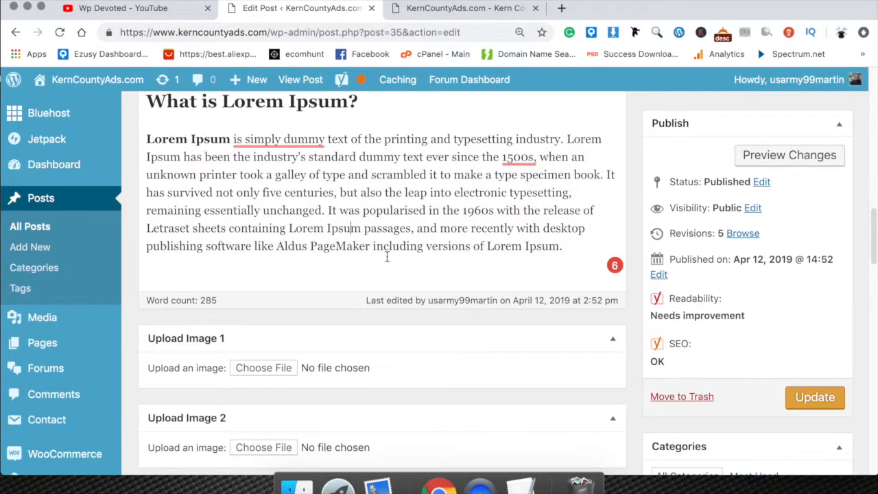
scroll(387, 257, "down", 10)
scroll(171, 356, "down", 5)
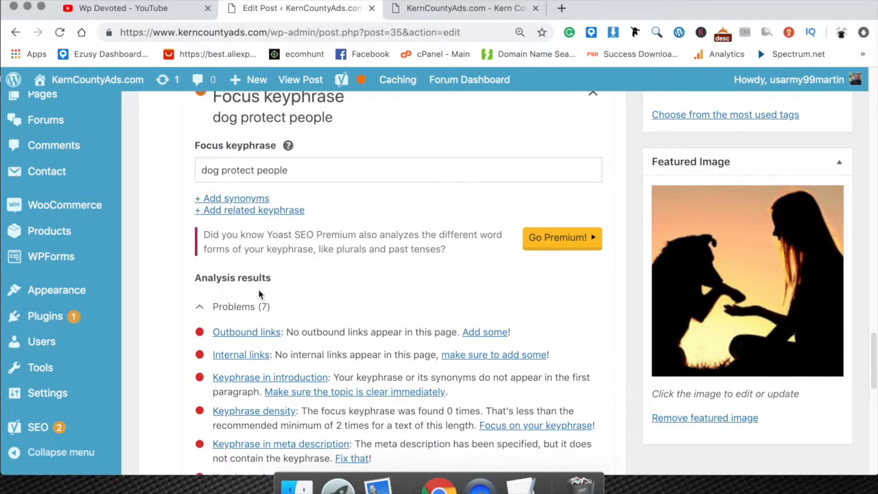
scroll(452, 274, "up", 15)
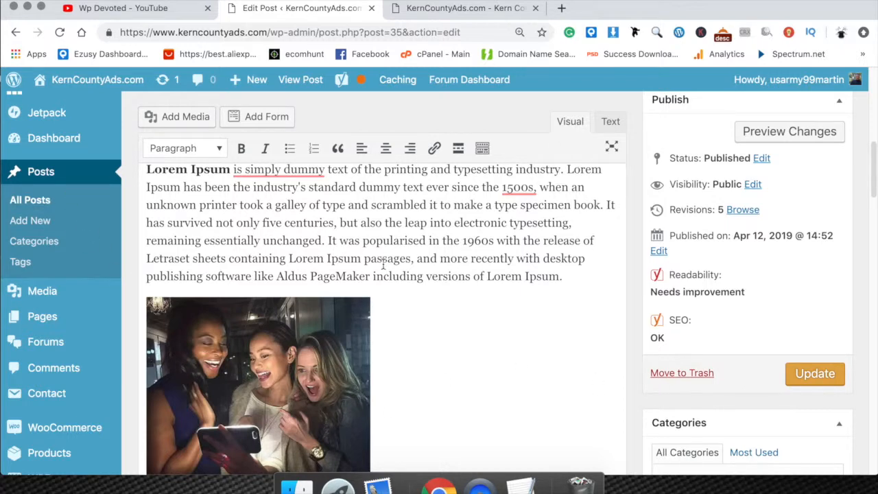
scroll(430, 266, "down", 5)
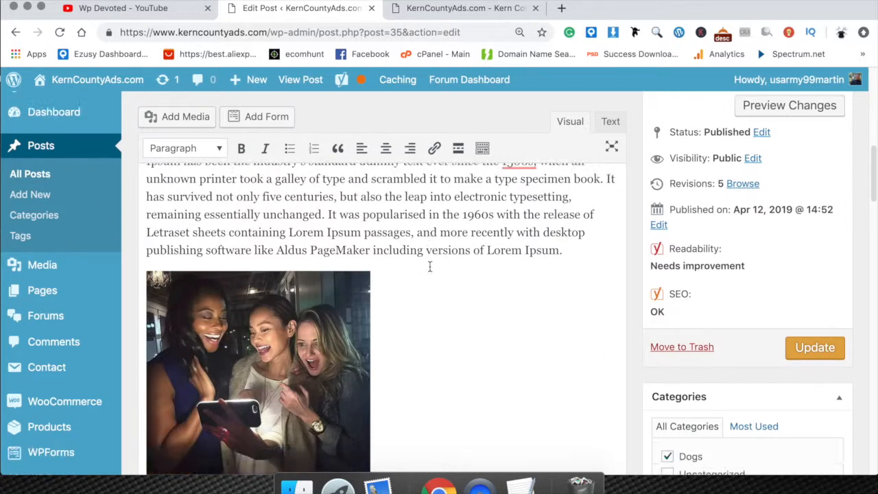
scroll(430, 266, "down", 15)
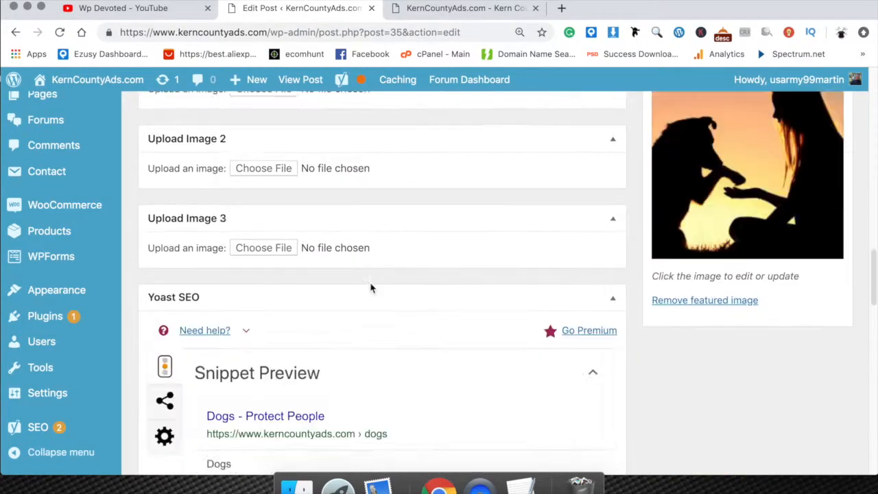
scroll(251, 317, "down", 1)
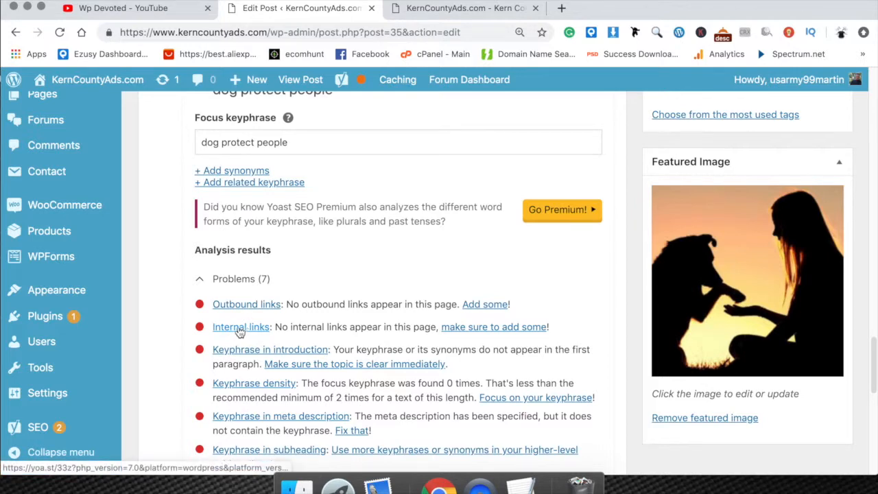
Step: Read the keyphrase in introduction and keyphrase density problems and compare them with the focus keyphrase and snippet preview
scroll(354, 343, "down", 3)
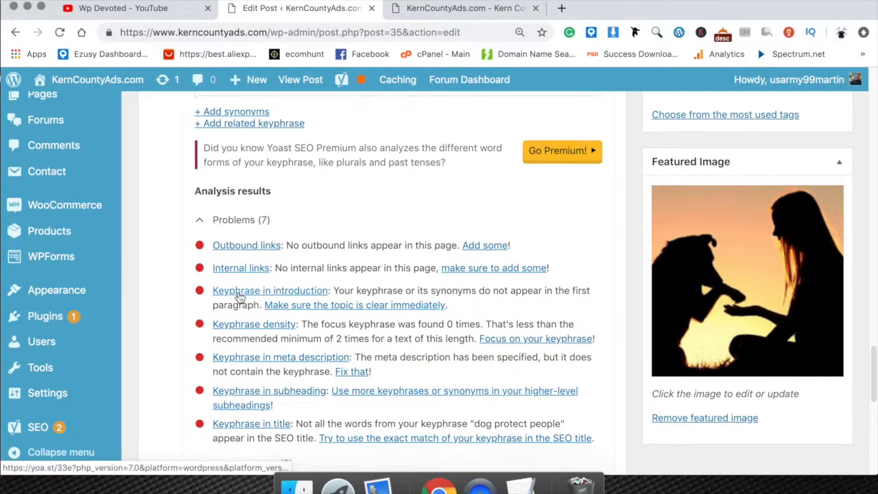
scroll(240, 297, "down", 1)
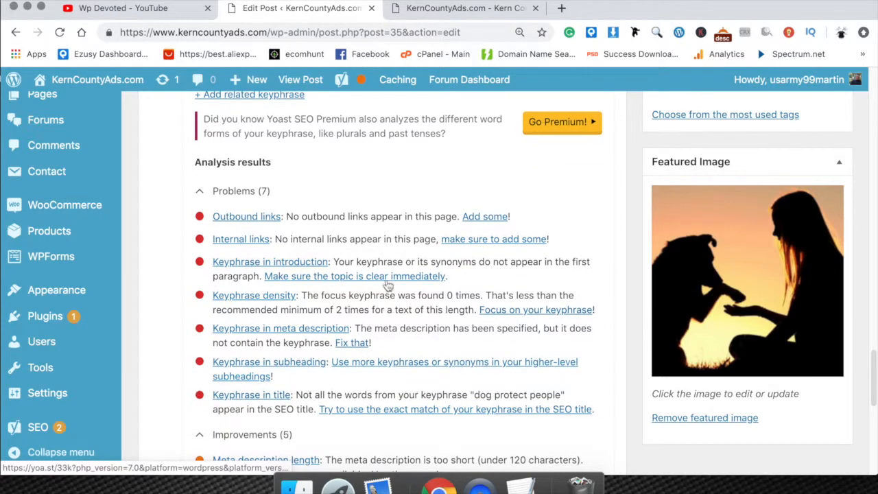
scroll(434, 302, "up", 1)
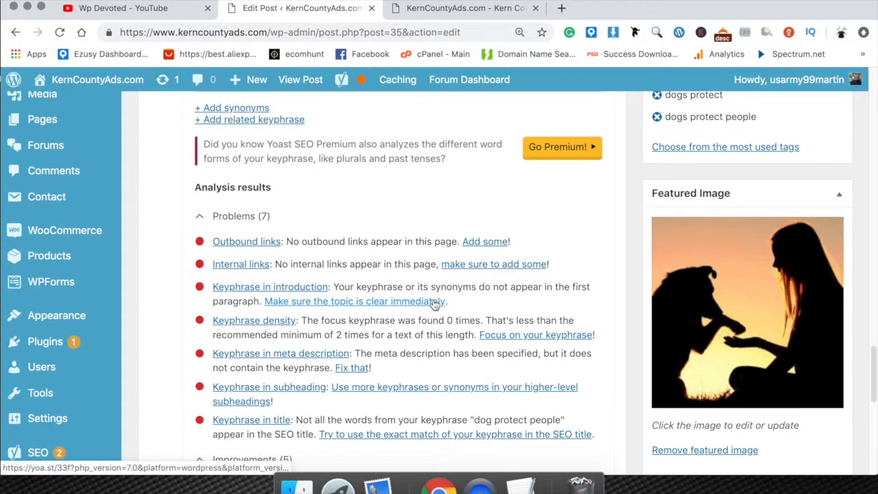
scroll(435, 304, "up", 10)
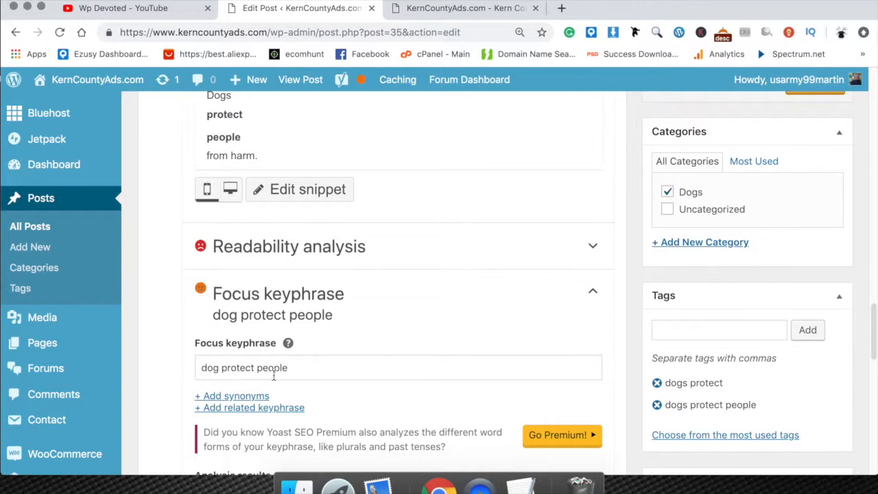
scroll(333, 308, "up", 3)
scroll(333, 307, "down", 7)
scroll(333, 306, "down", 1)
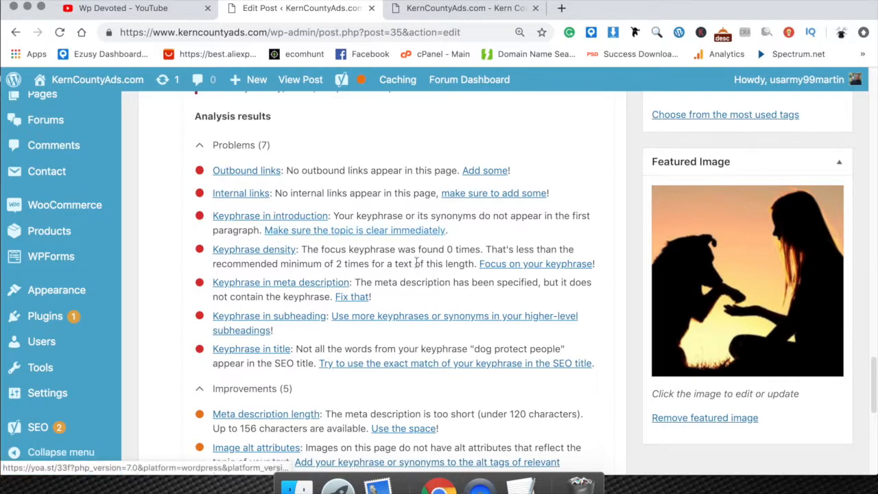
Step: Replace "the" before "printing" in the first Lorem Ipsum sentence with "dogs protect people"
scroll(432, 274, "up", 15)
scroll(338, 300, "up", 5)
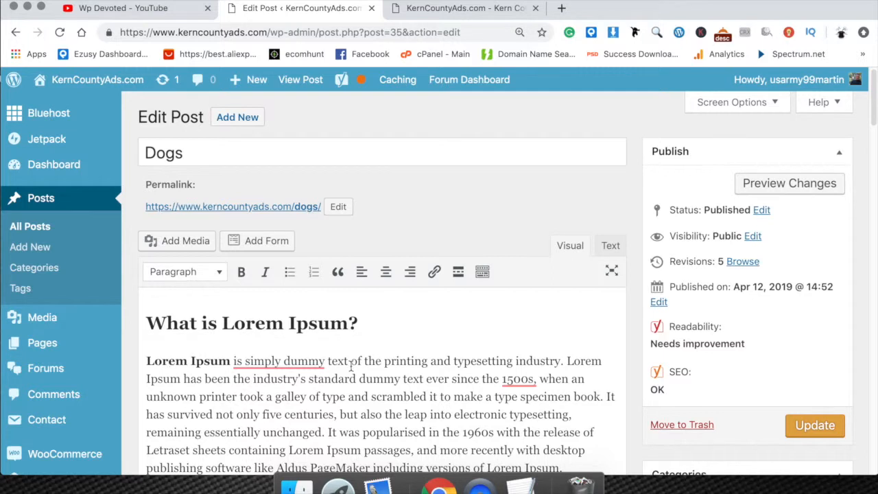
mouse_move(295, 362)
key("BackSpace")
key("BackSpace")
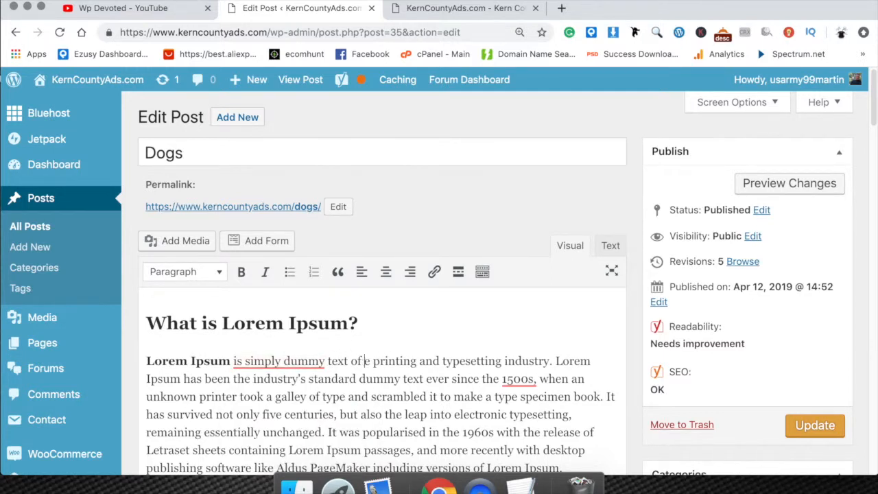
key("Delete")
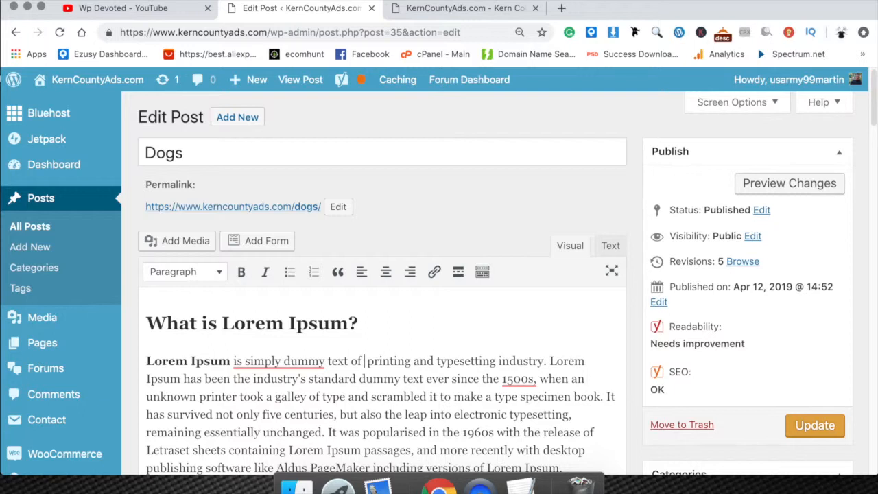
type("dogs p")
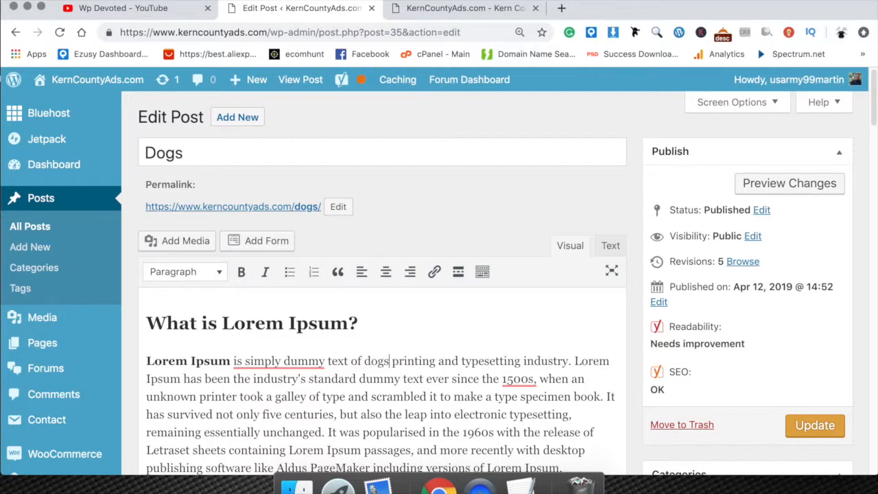
type("rotect pe")
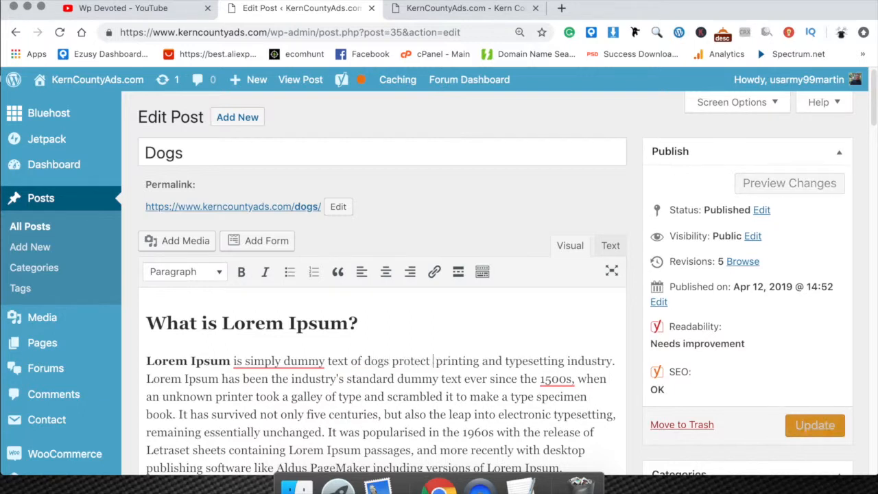
type("ople p")
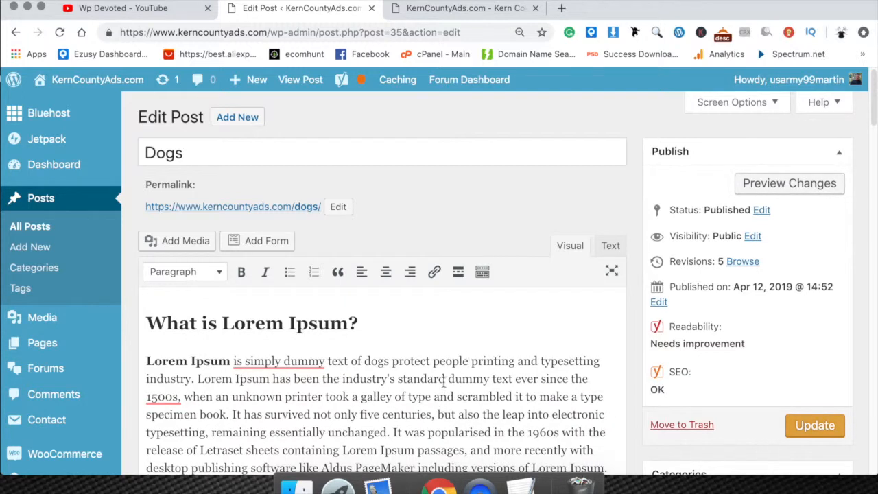
Step: Add an introductory paragraph above the "What is Lorem Ipsum?" heading reading "This is the reason why dogs protect people."
left_click(207, 295)
key("Return")
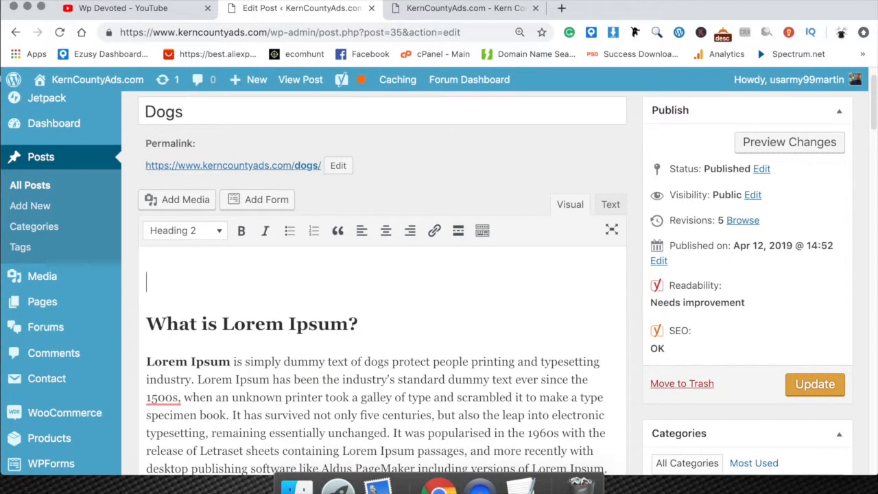
type("Th")
key("BackSpace")
key("BackSpace")
left_click(146, 230)
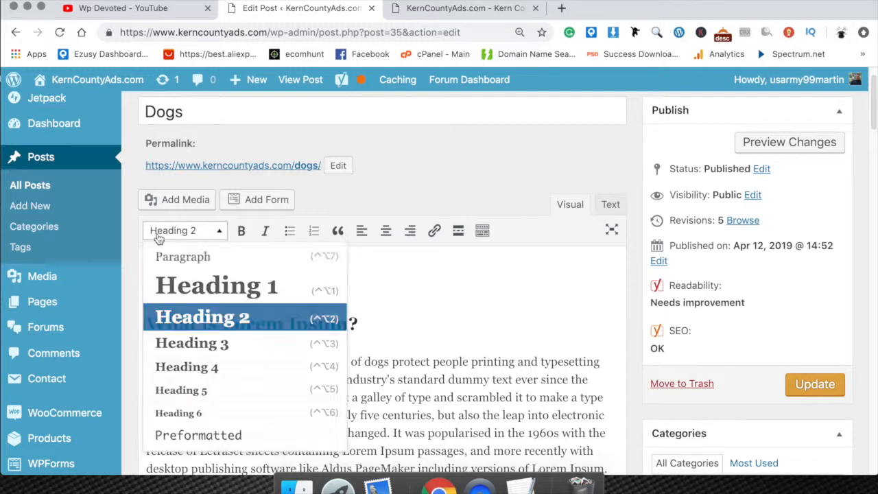
left_click(185, 259)
type("This is the reason why")
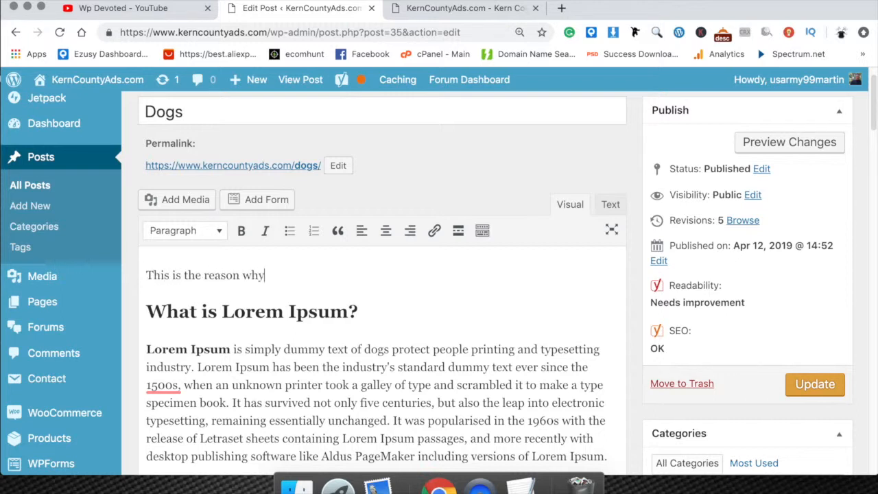
type(" dogs . prot")
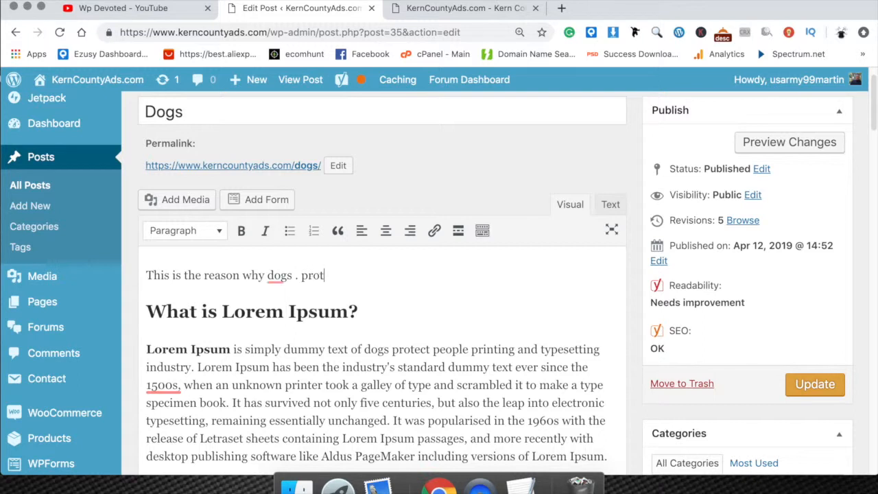
type("ect people.")
mouse_move(281, 274)
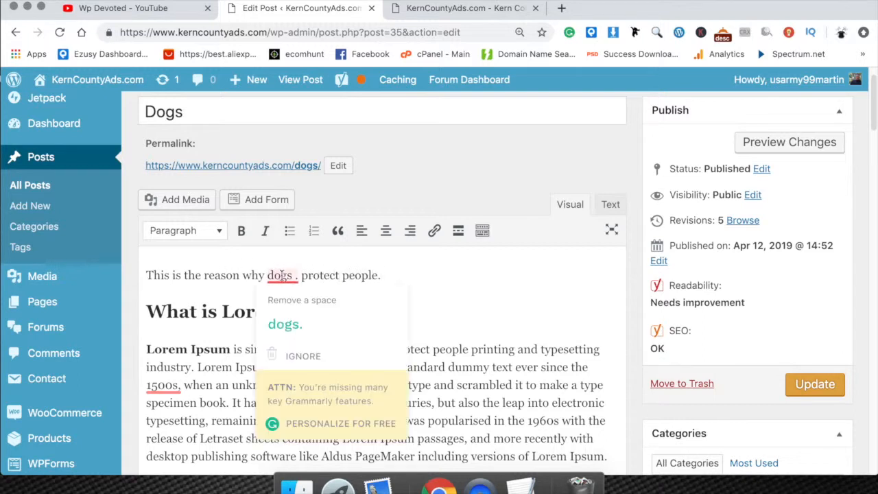
left_click(310, 314)
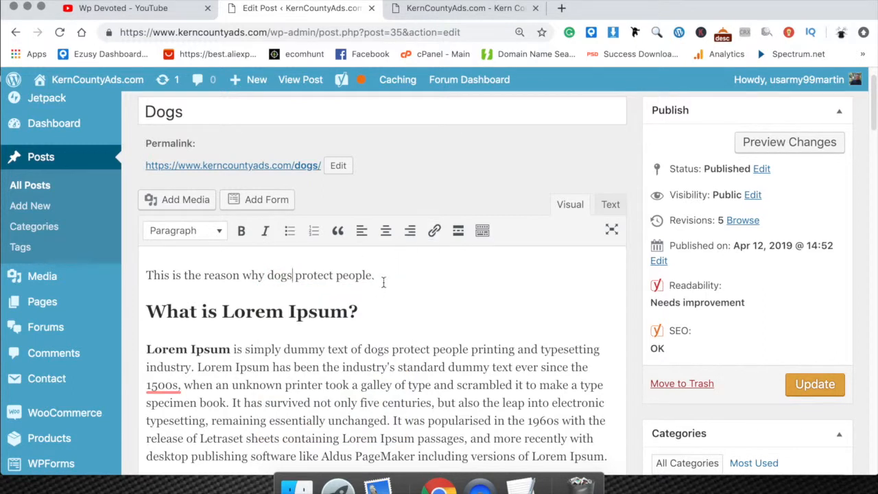
Step: Extend the introductory paragraph with three copies of the "It has survived not only five centuries" sentence from the text below
type("jlkjljkljkk")
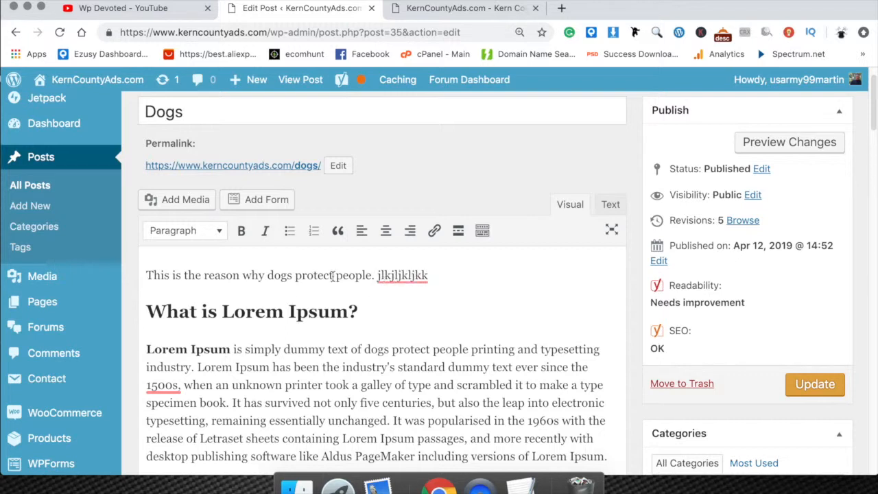
left_click_drag(232, 405, 394, 421)
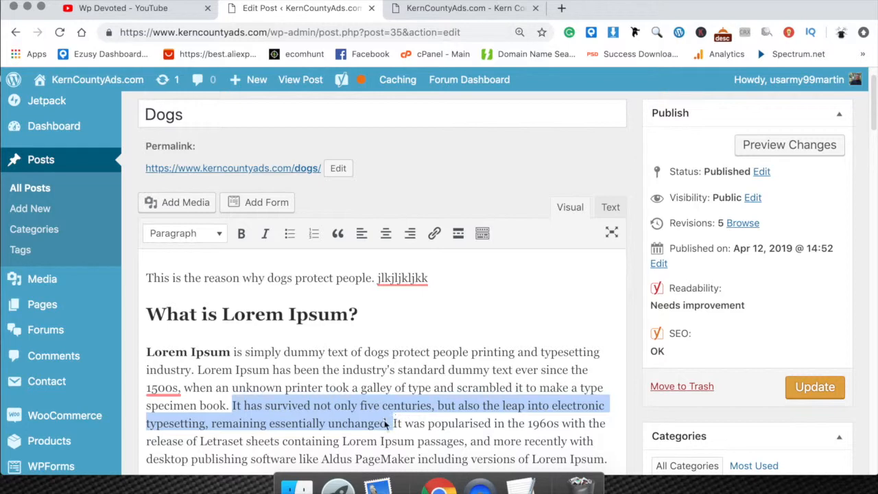
right_click(386, 424)
left_click(412, 257)
left_click_drag(441, 277, 377, 277)
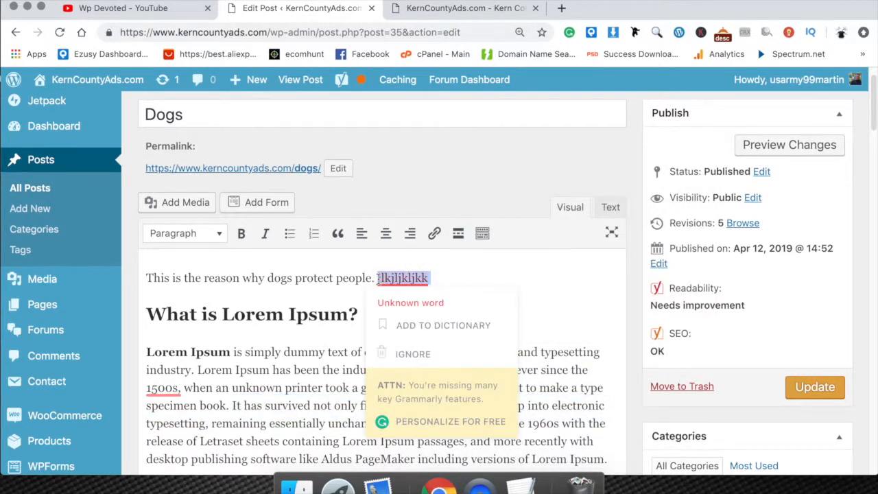
key("super+v")
key("super+v")
key("super+v")
scroll(377, 277, "down", 2)
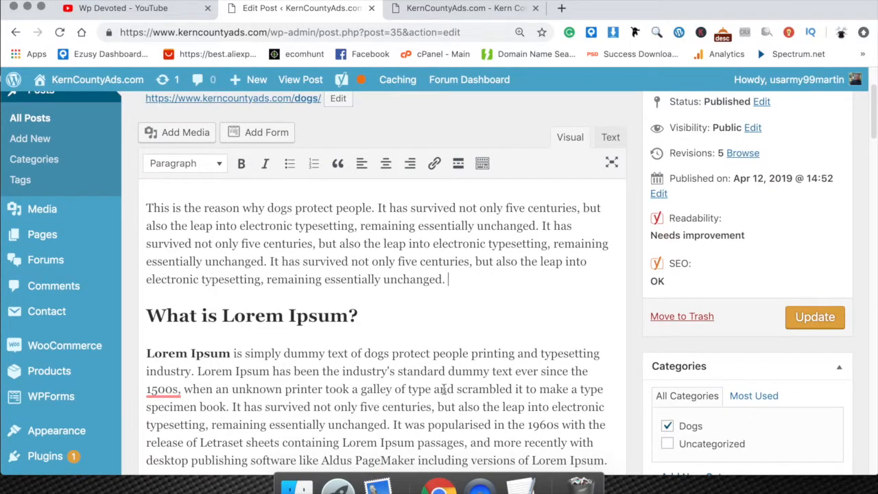
Step: Review the focus keyphrase analysis in the post's Yoast SEO section, covering its problems, improvements and good results
scroll(445, 389, "down", 15)
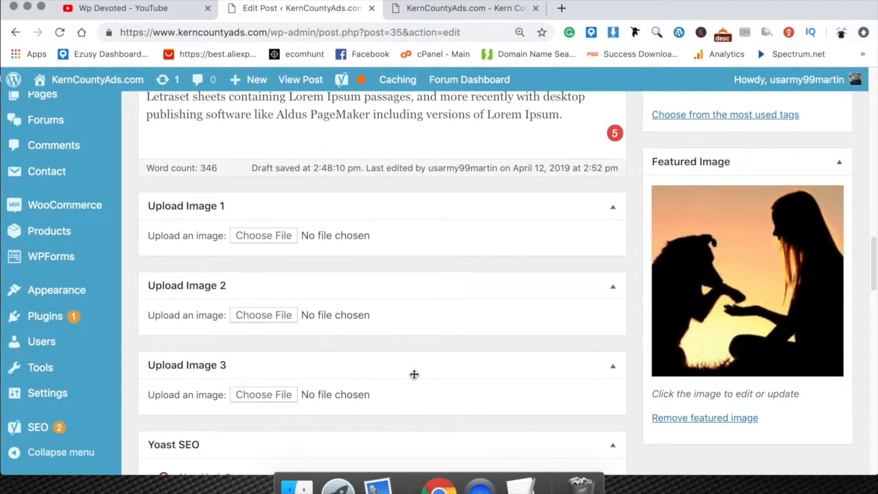
scroll(413, 374, "down", 8)
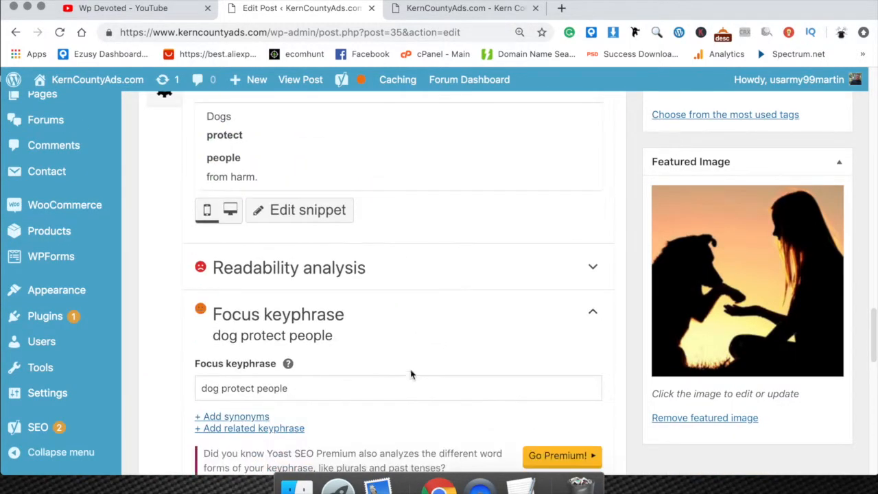
scroll(343, 271, "down", 4)
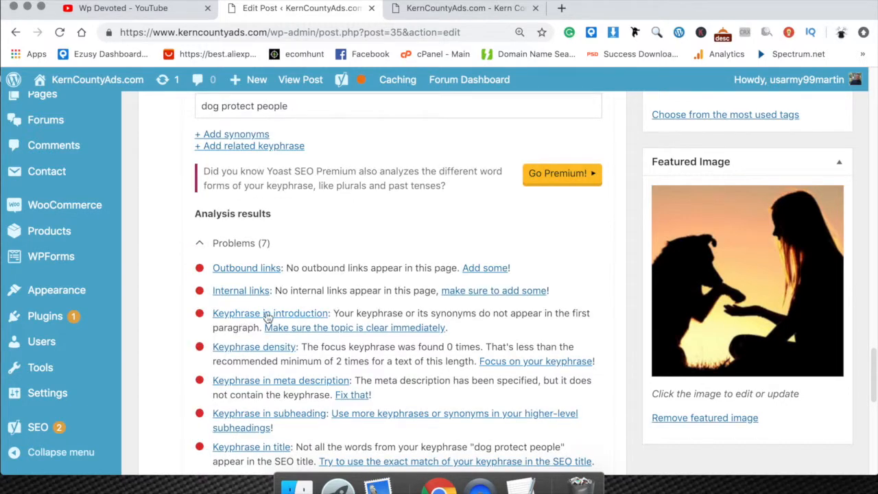
scroll(261, 357, "down", 1)
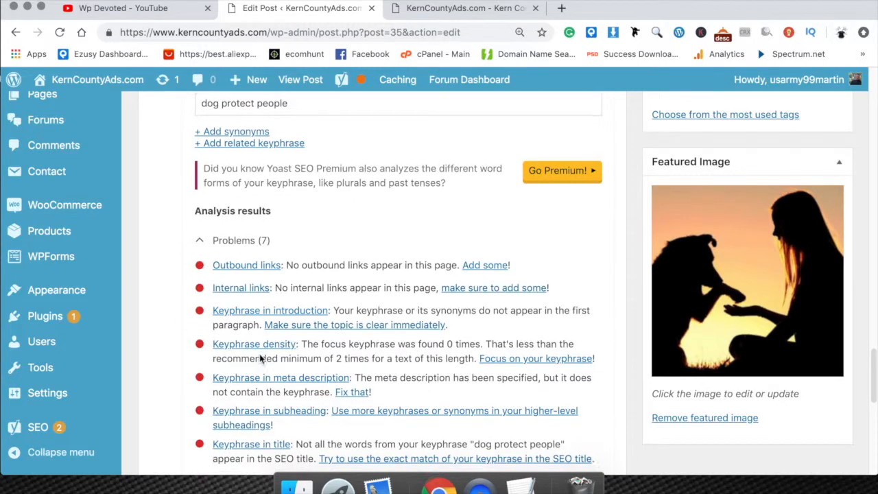
scroll(260, 358, "down", 3)
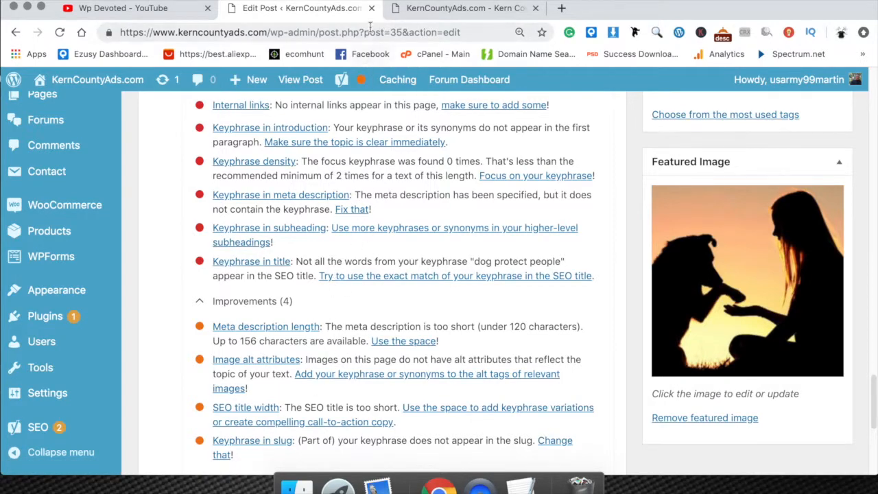
scroll(360, 227, "down", 4)
scroll(300, 234, "up", 3)
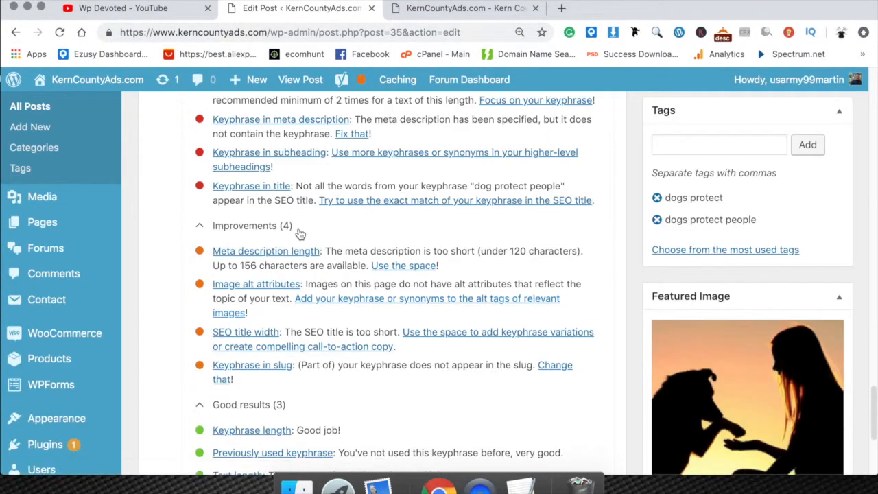
scroll(300, 234, "up", 4)
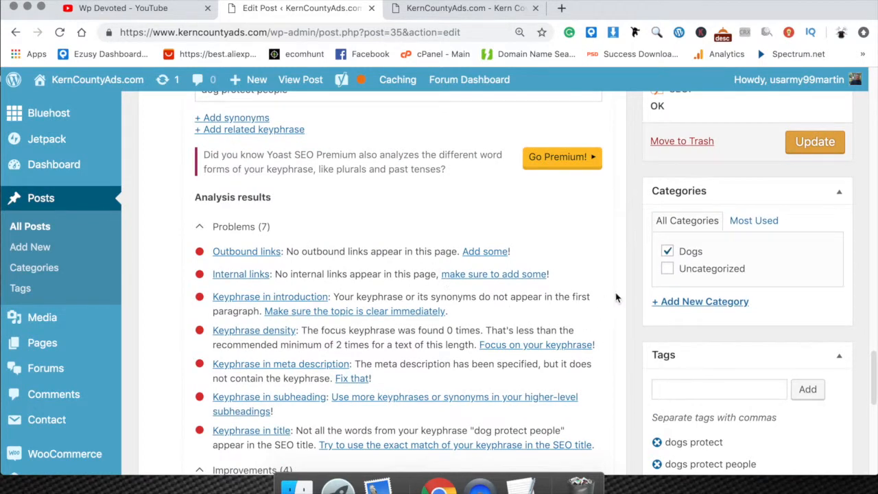
scroll(461, 343, "up", 10)
scroll(343, 346, "down", 8)
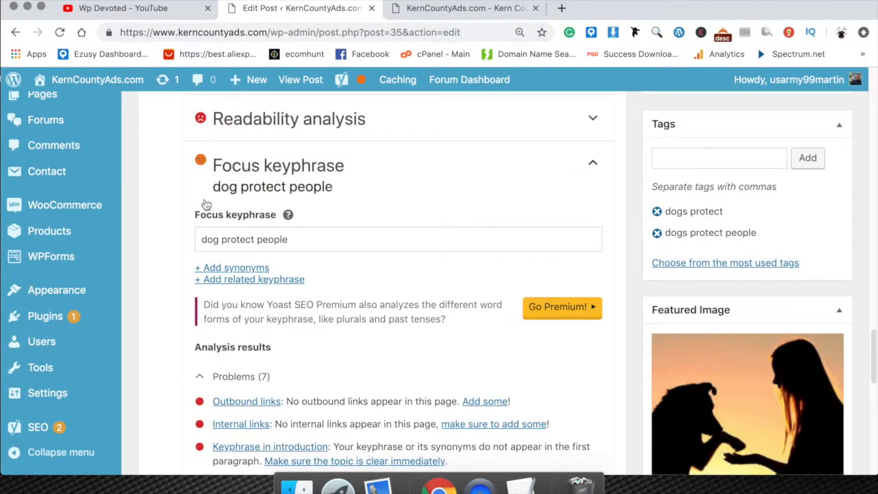
scroll(206, 204, "up", 2)
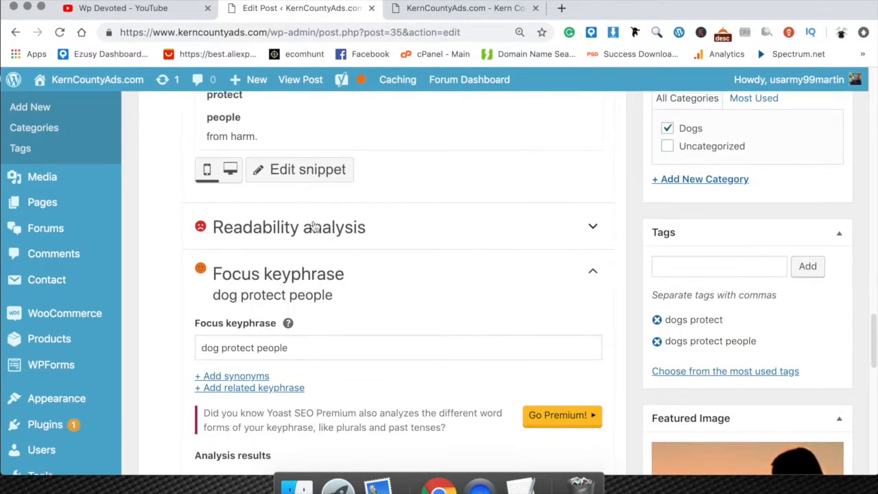
Step: Update the published Dogs post and recheck its readability and focus keyphrase ratings in the Yoast SEO section
scroll(553, 245, "up", 10)
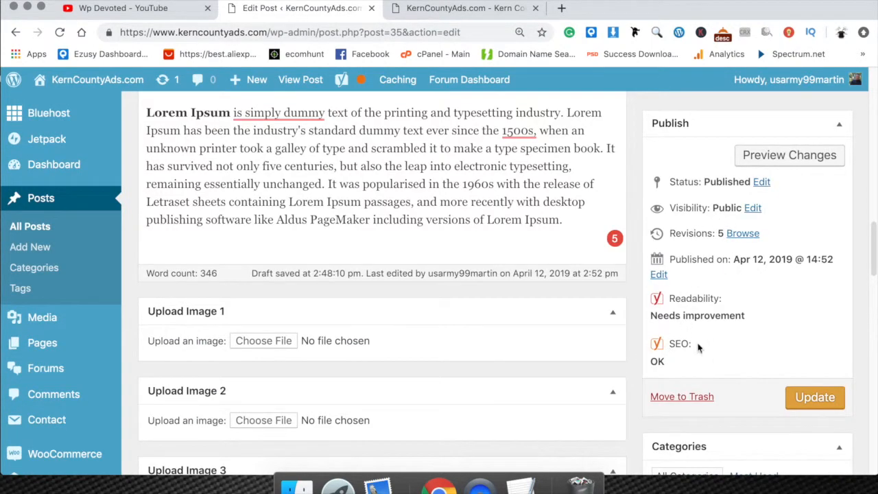
left_click(814, 397)
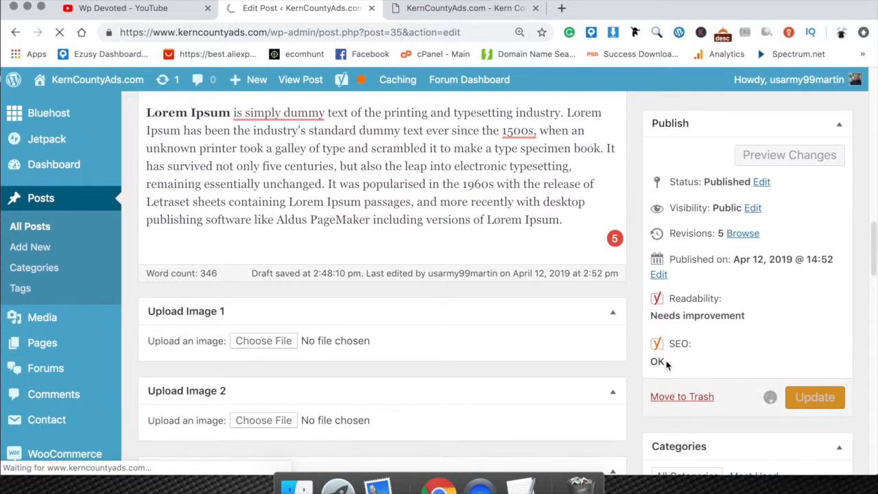
scroll(284, 343, "down", 3)
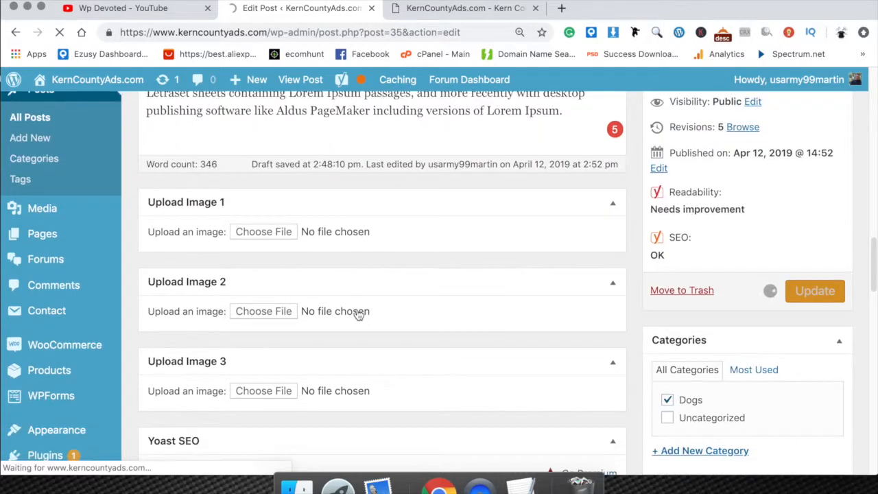
scroll(359, 314, "down", 15)
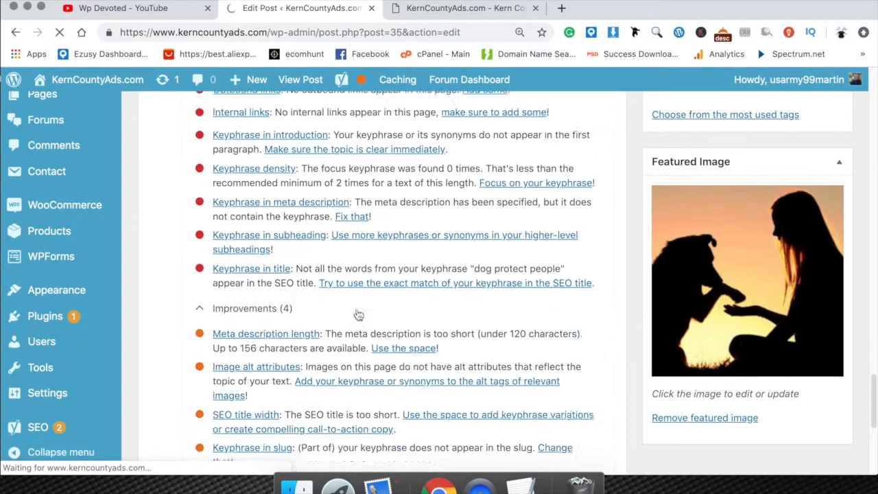
scroll(358, 313, "down", 8)
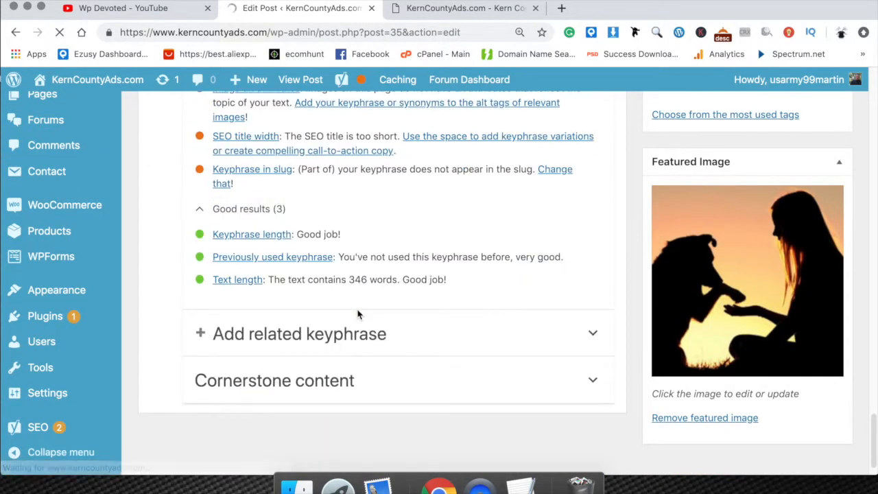
scroll(358, 313, "up", 8)
scroll(358, 313, "down", 9)
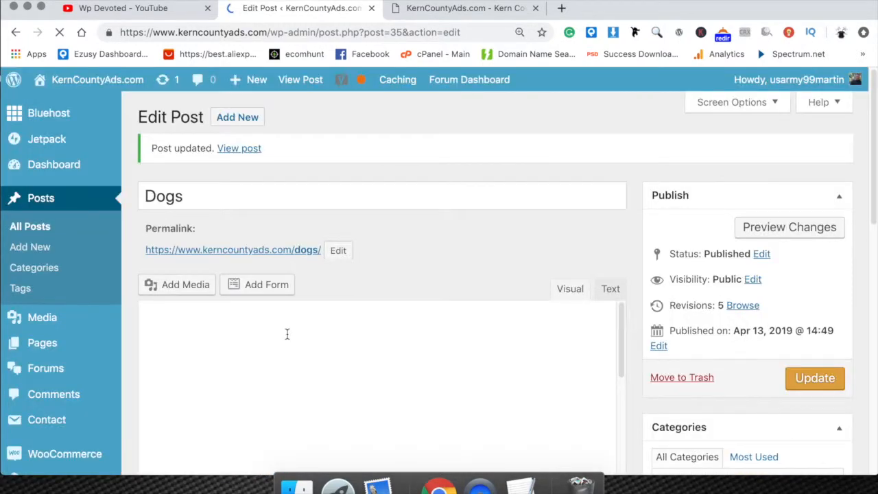
scroll(379, 254, "down", 15)
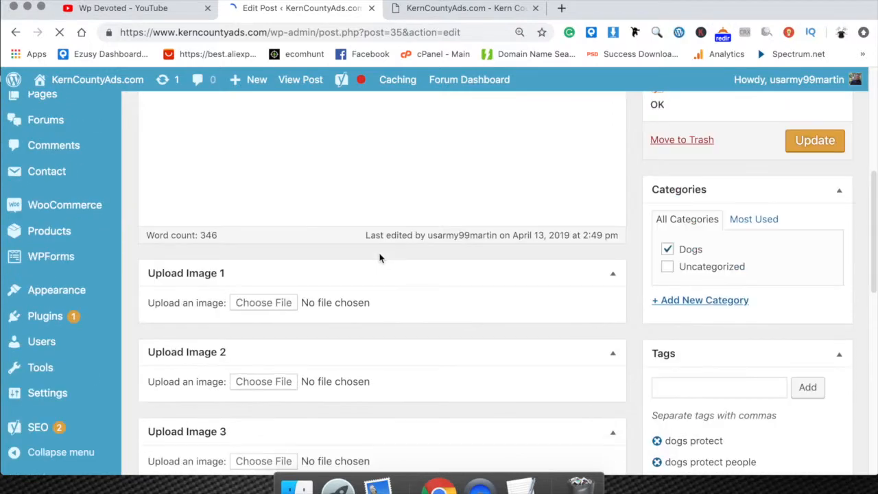
scroll(378, 254, "down", 12)
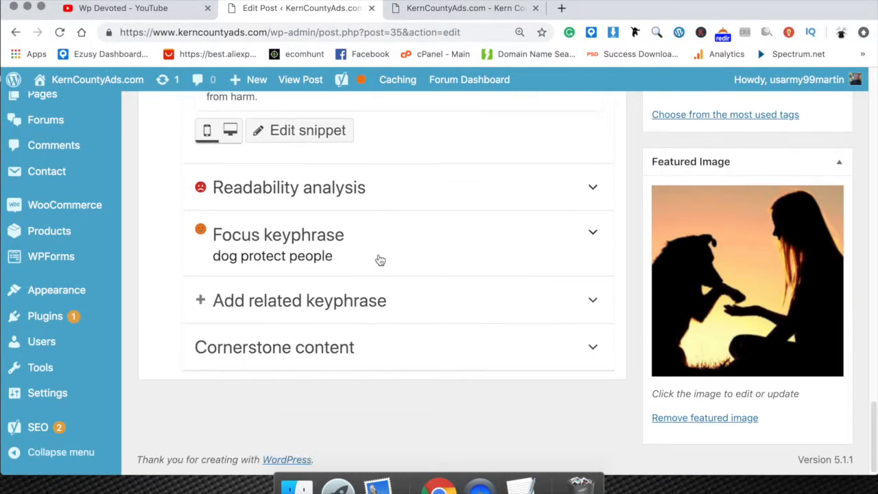
scroll(380, 260, "up", 10)
scroll(380, 260, "up", 8)
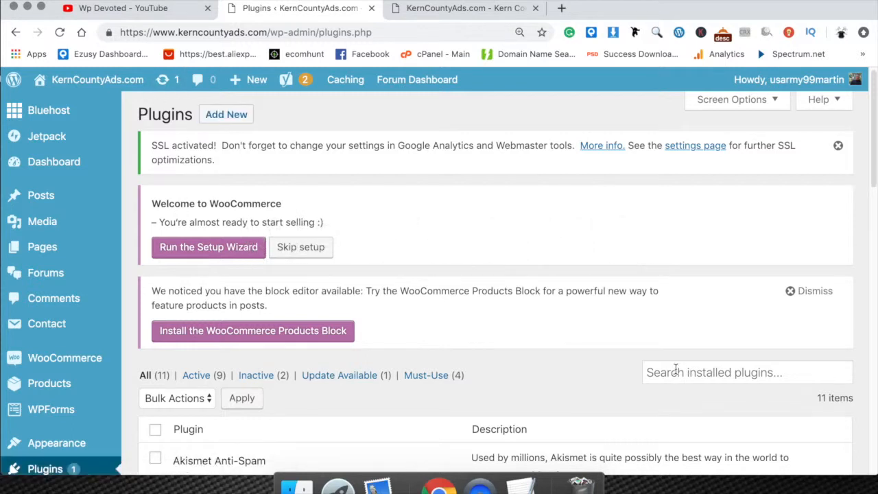
Step: Search the site's installed plugins for "wp forms"
left_click(713, 371)
type("wp f")
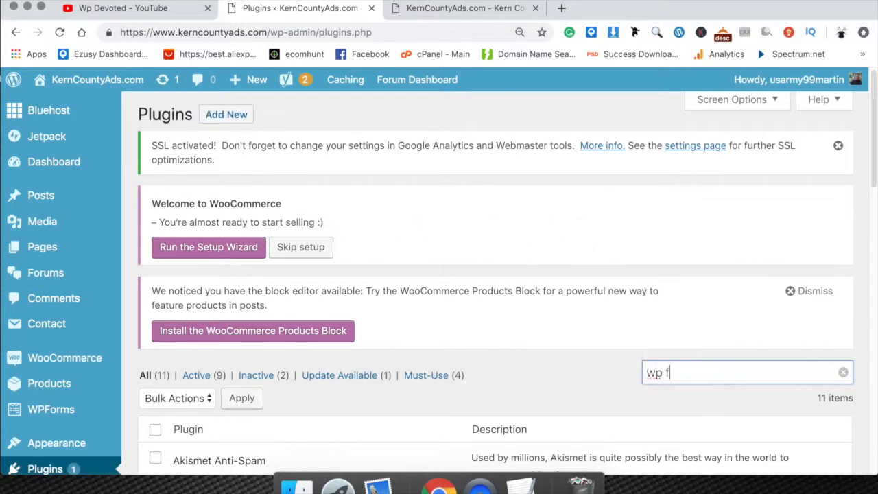
type("orms")
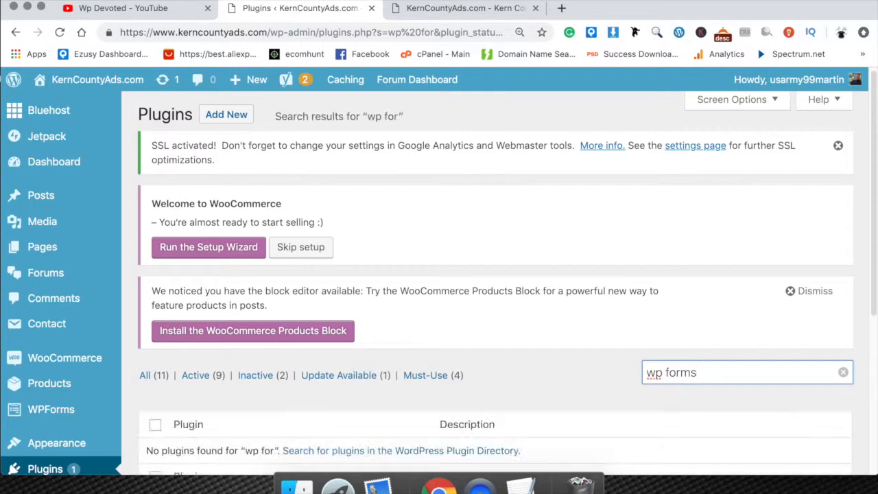
scroll(564, 352, "down", 4)
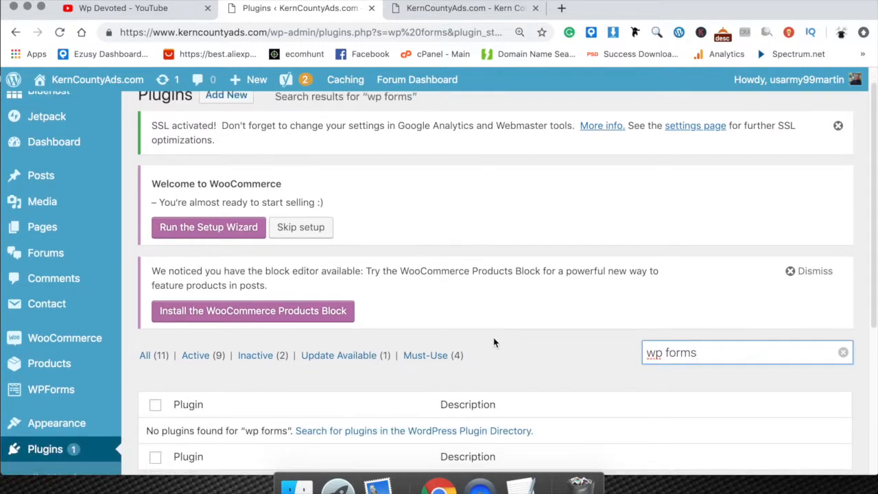
scroll(409, 358, "up", 4)
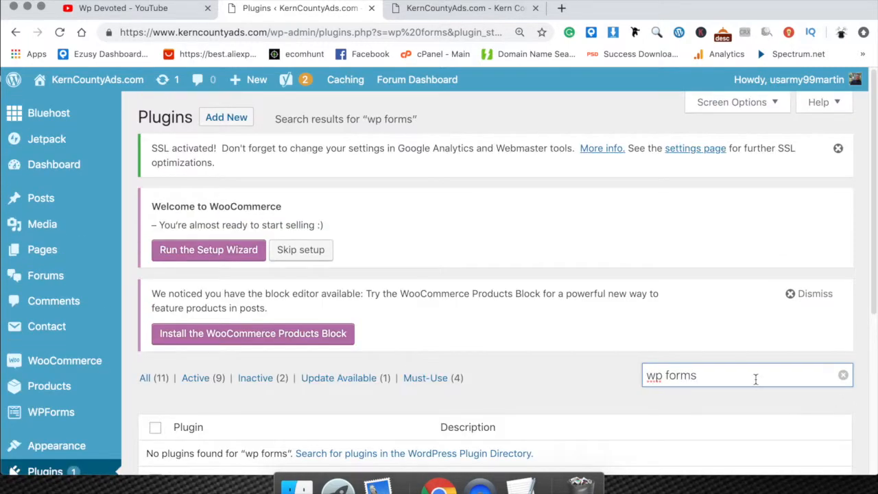
Step: Search the plugins available to add to the site for "wp forms"
left_click(226, 117)
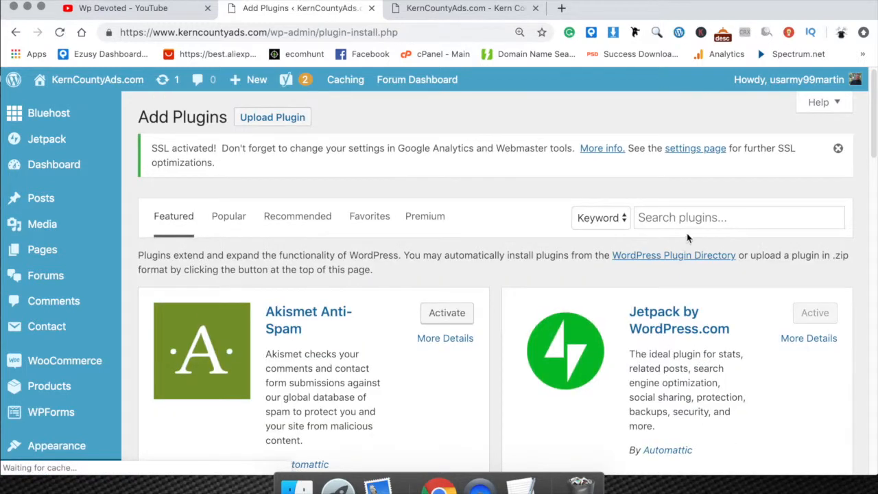
left_click(688, 225)
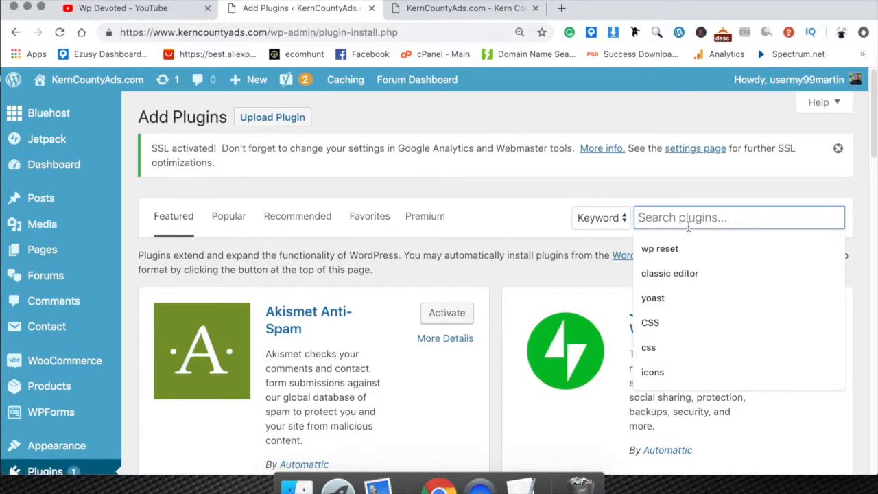
type("wp forms")
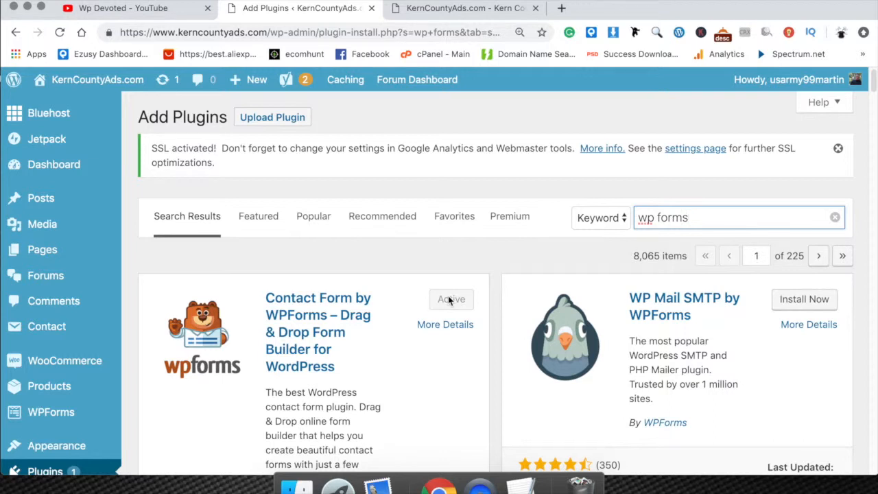
scroll(401, 322, "down", 1)
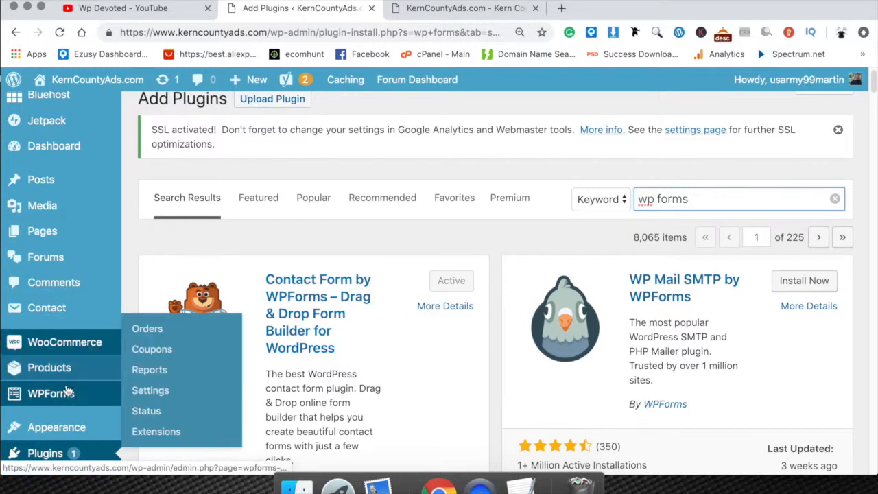
Step: Create a new WPForms form named "Contact Us" from the Simple Contact Form template and look over its fields
mouse_move(48, 397)
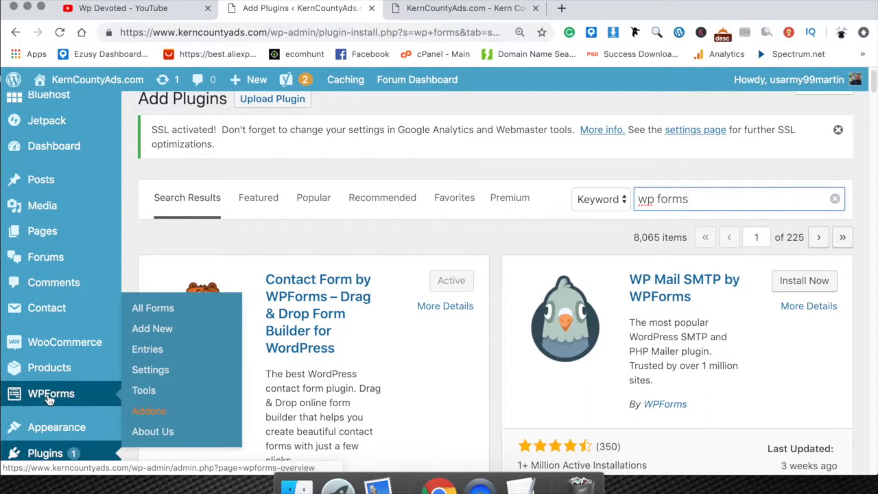
left_click(158, 330)
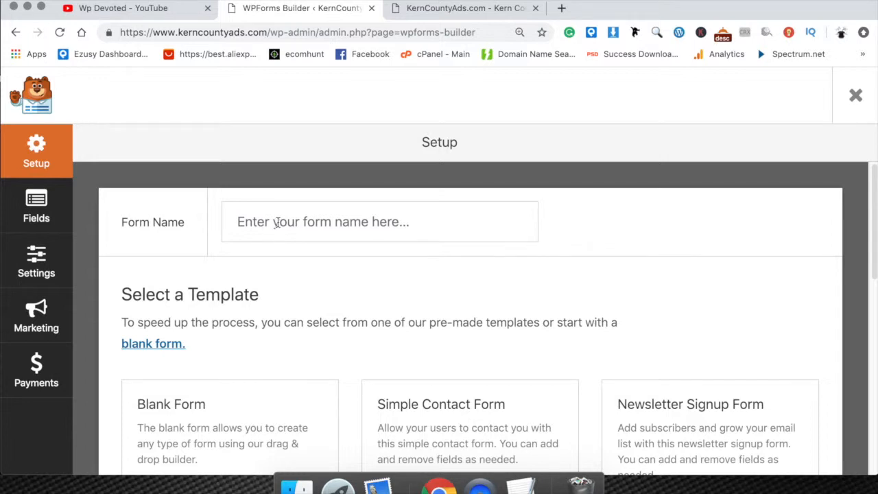
left_click(277, 223)
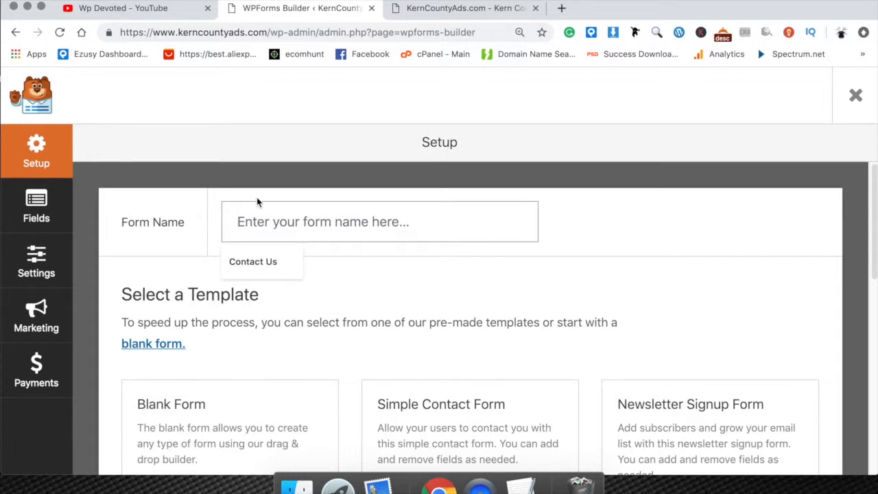
left_click(262, 260)
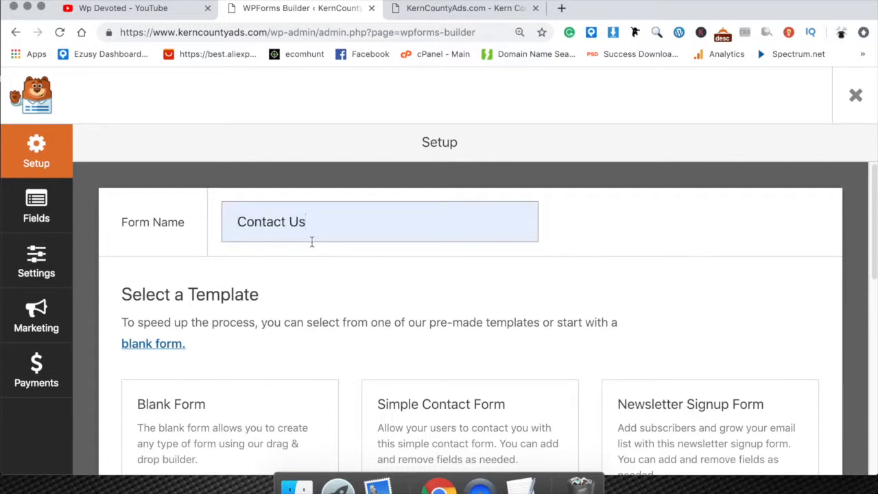
scroll(311, 241, "down", 3)
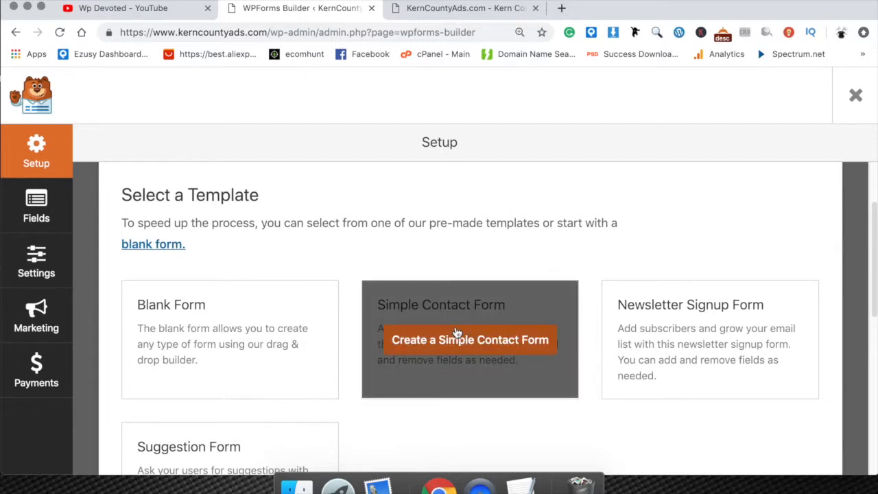
left_click(455, 339)
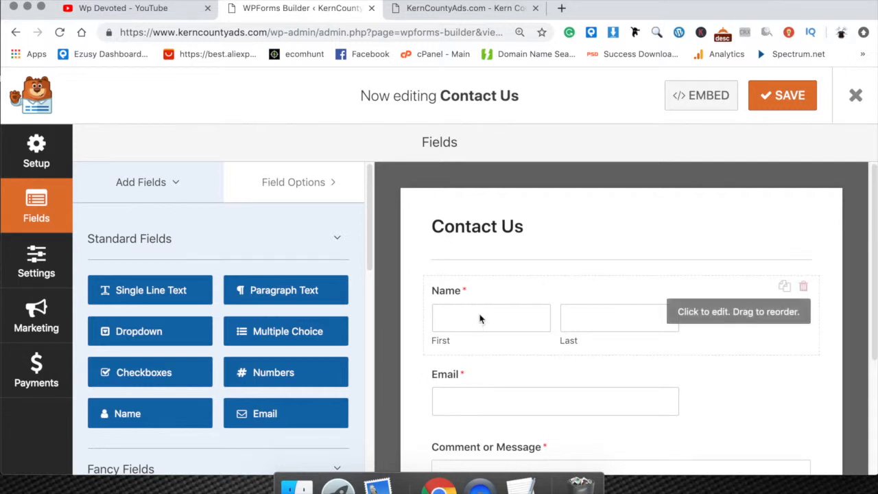
scroll(480, 318, "down", 3)
scroll(480, 299, "down", 3)
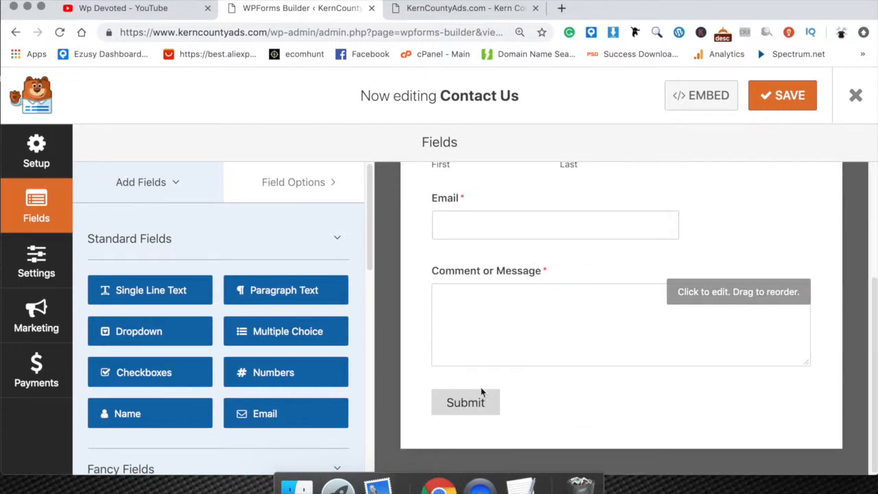
scroll(494, 323, "up", 5)
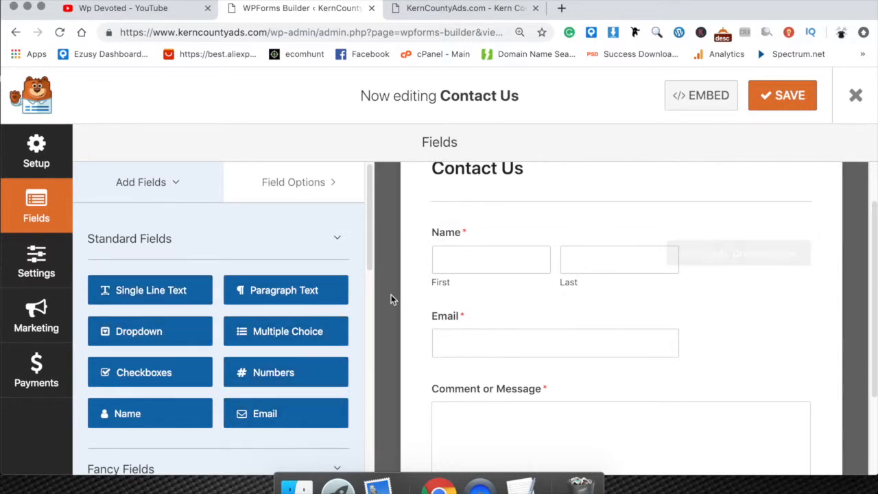
scroll(460, 291, "up", 2)
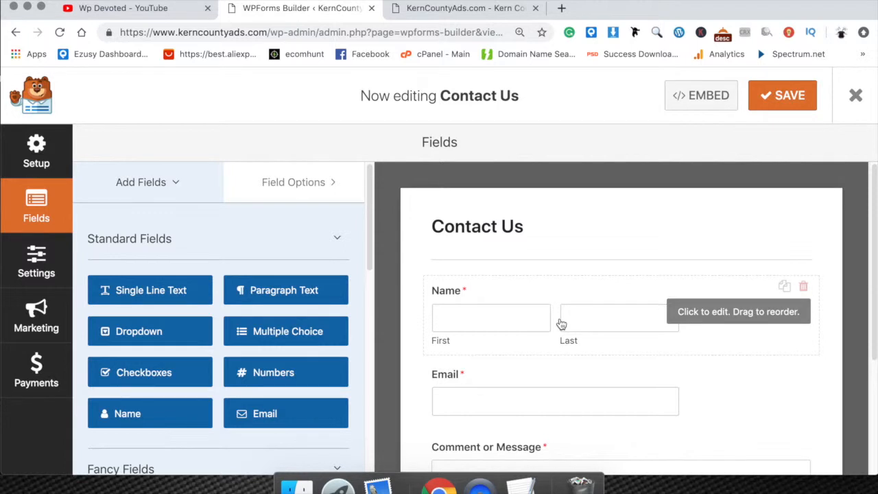
Step: Examine the Contact Us form's name, email and message fields and its submit button in the form preview
scroll(562, 324, "down", 5)
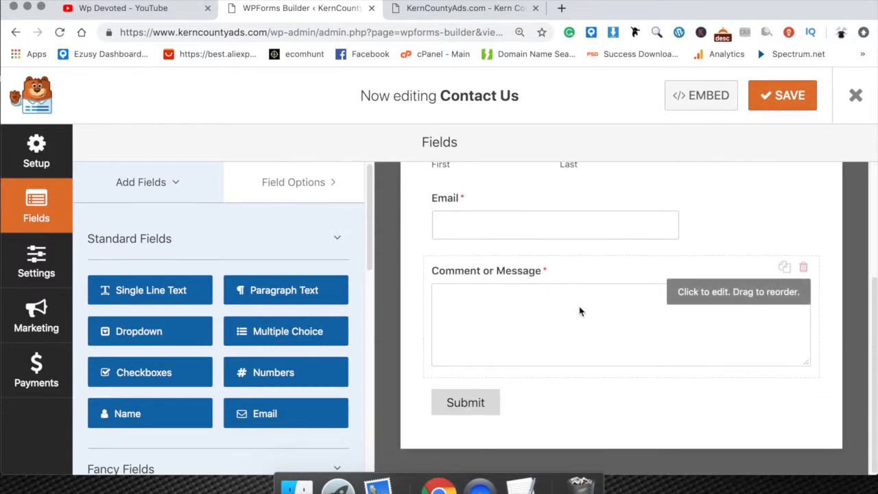
scroll(580, 312, "up", 5)
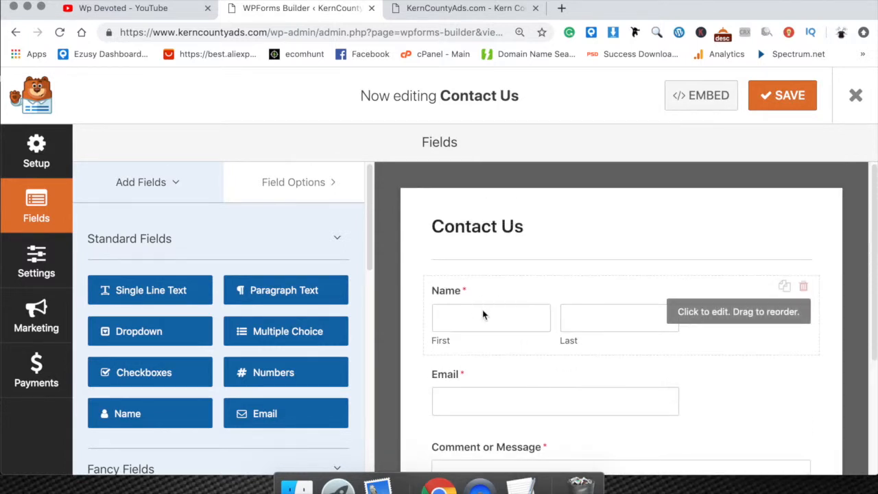
scroll(526, 363, "down", 3)
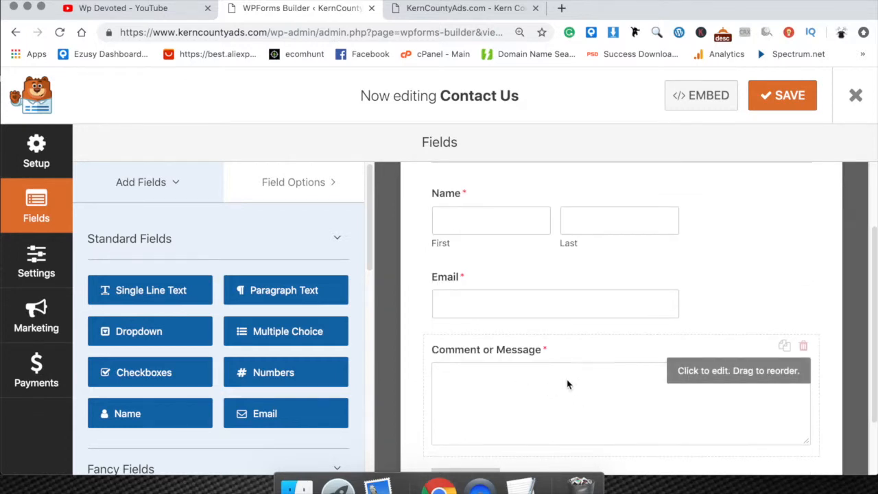
scroll(562, 383, "down", 2)
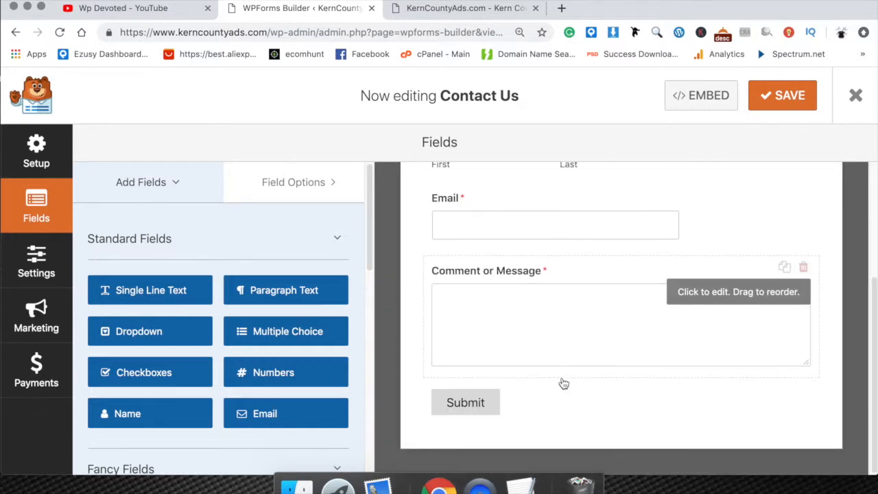
scroll(562, 383, "up", 5)
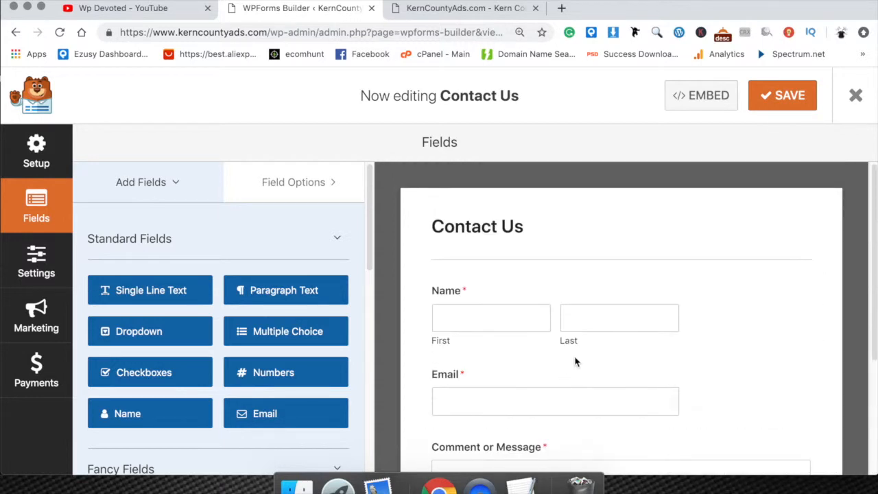
scroll(576, 362, "down", 5)
scroll(576, 363, "up", 2)
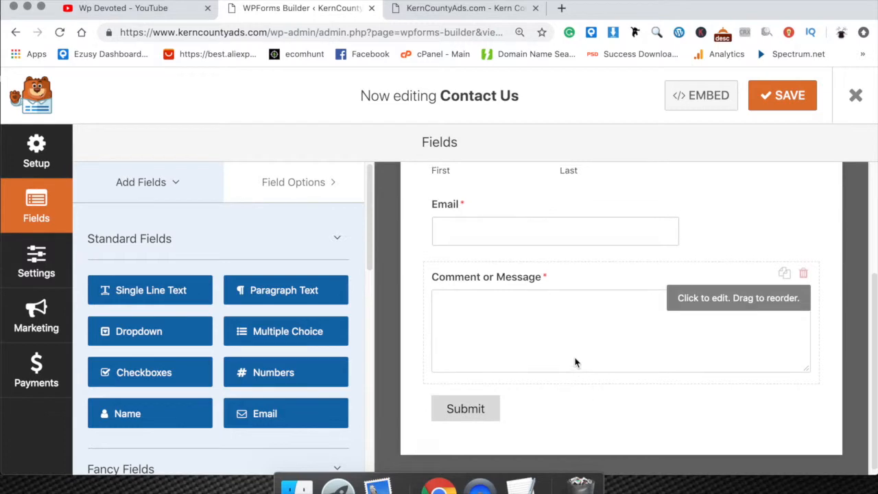
scroll(576, 362, "up", 3)
scroll(577, 363, "down", 5)
scroll(576, 362, "up", 3)
scroll(576, 363, "up", 2)
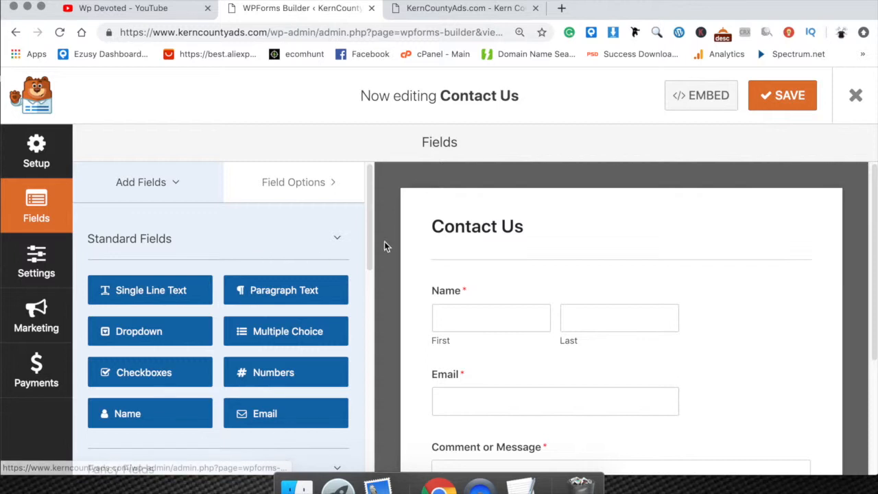
scroll(545, 326, "down", 2)
scroll(545, 325, "down", 2)
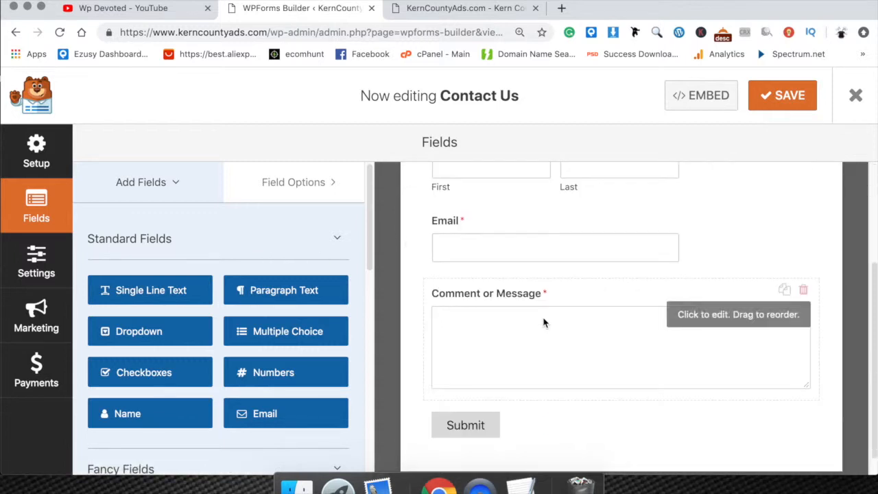
scroll(543, 320, "up", 4)
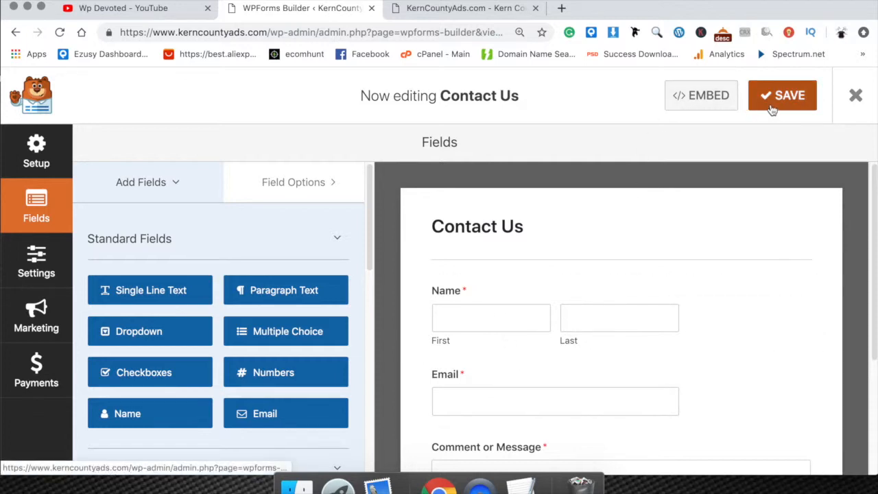
Step: Copy the Contact Us form's embed shortcode [wpforms id="68" title="false" description="false"] and save the form
left_click(710, 99)
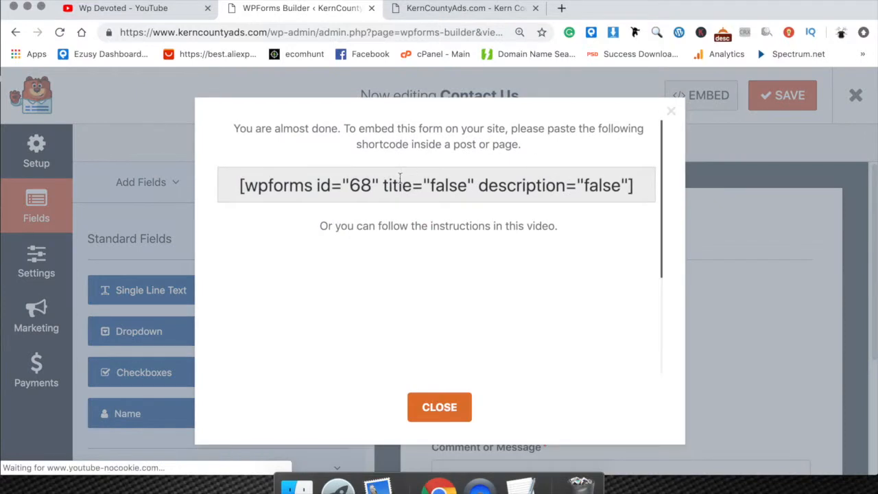
left_click_drag(640, 184, 210, 199)
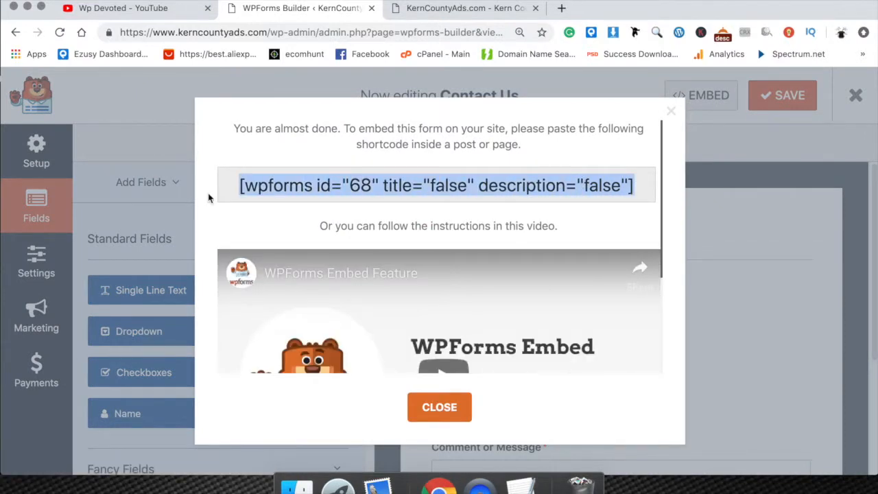
right_click(284, 178)
left_click(309, 210)
left_click(442, 416)
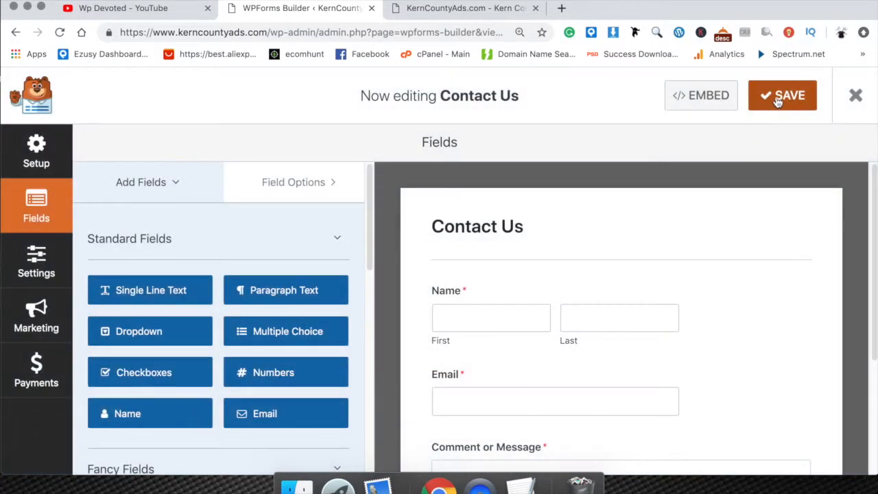
left_click(760, 95)
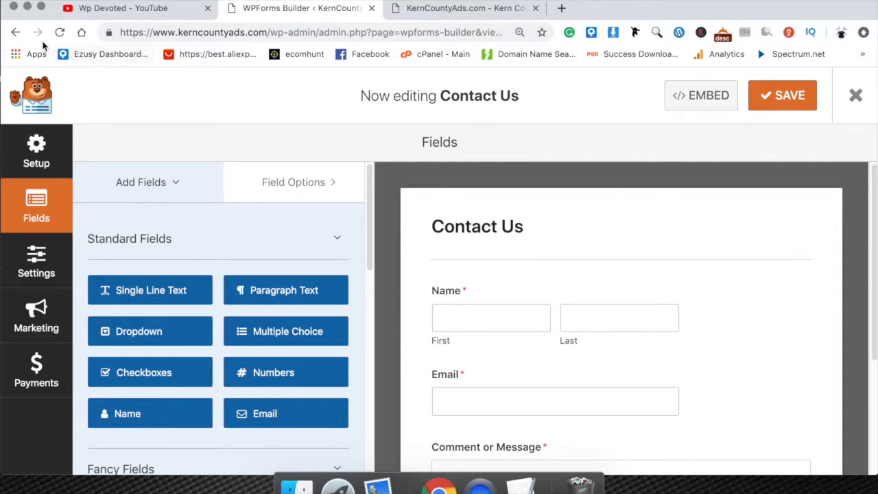
Step: Leave the form builder and open the site's existing Contact Us page for editing
left_click(18, 38)
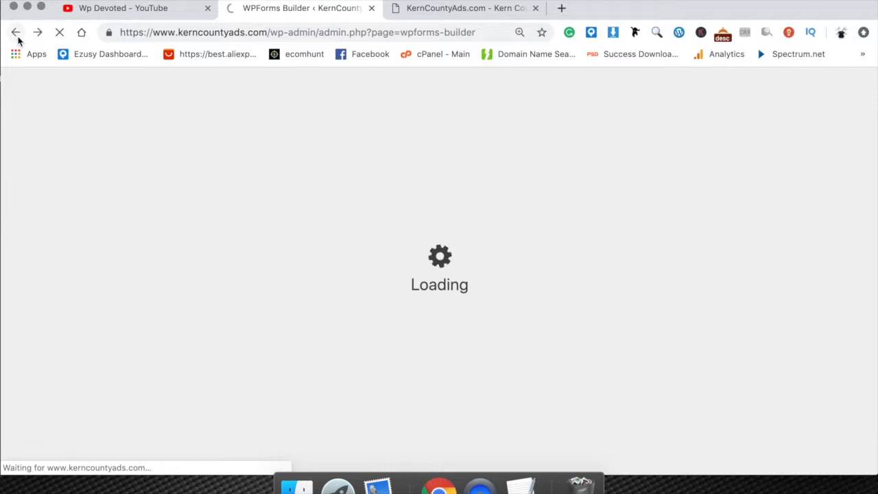
left_click(17, 38)
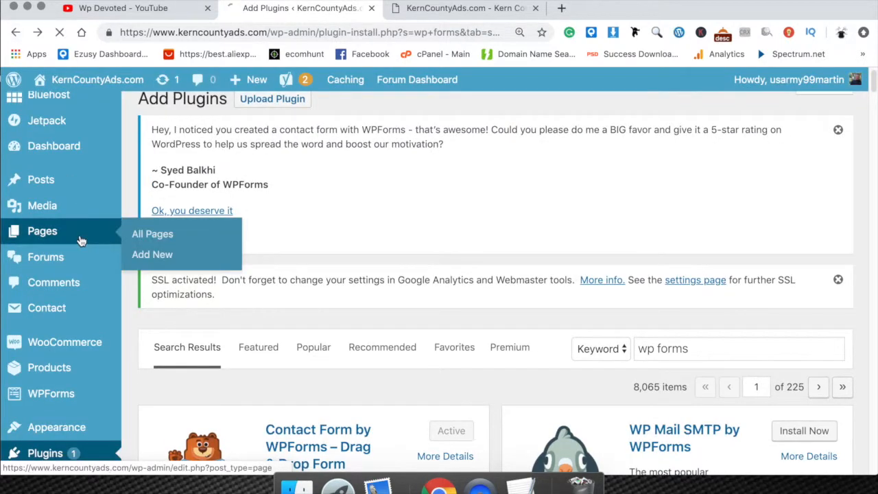
left_click(81, 240)
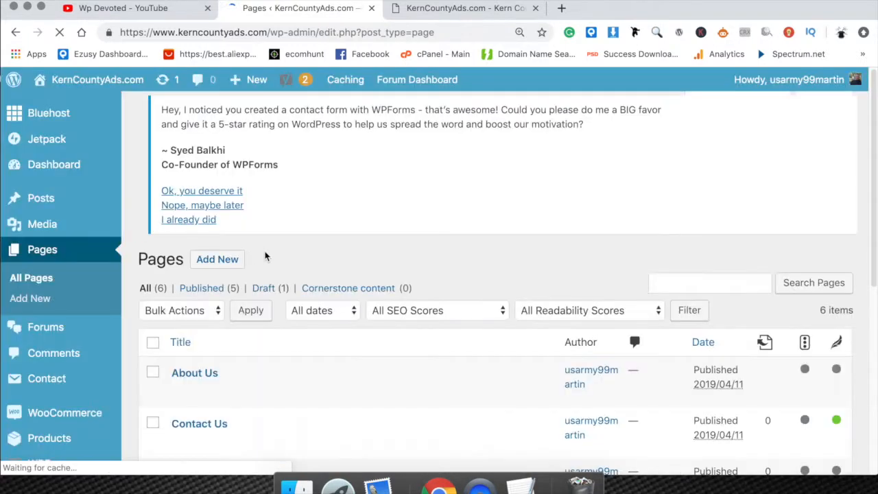
scroll(267, 250, "down", 2)
left_click(180, 387)
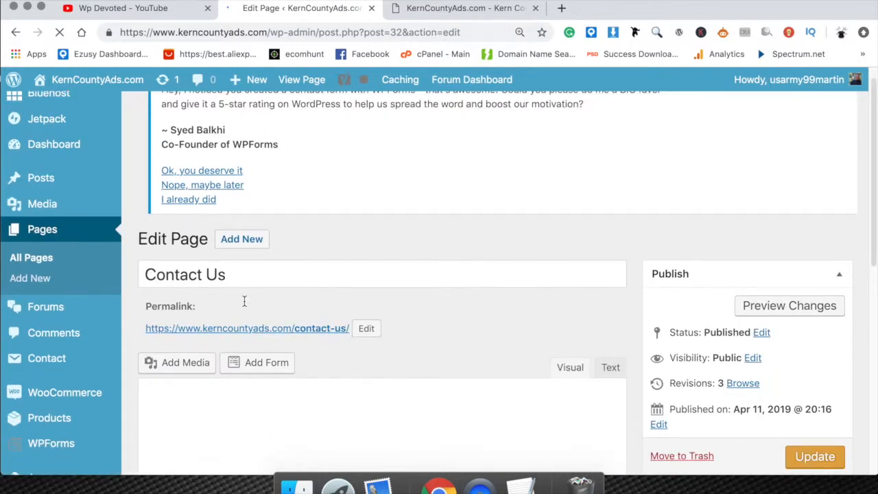
Step: Open the published Contact Us page in a new browser tab and look over its existing contact form
right_click(286, 336)
left_click(273, 342)
right_click(272, 342)
left_click(273, 342)
right_click(271, 341)
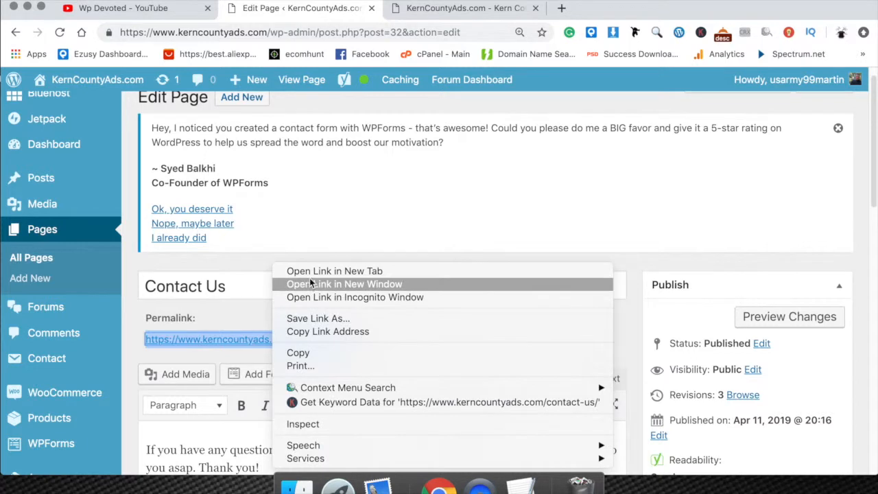
left_click(312, 265)
right_click(300, 349)
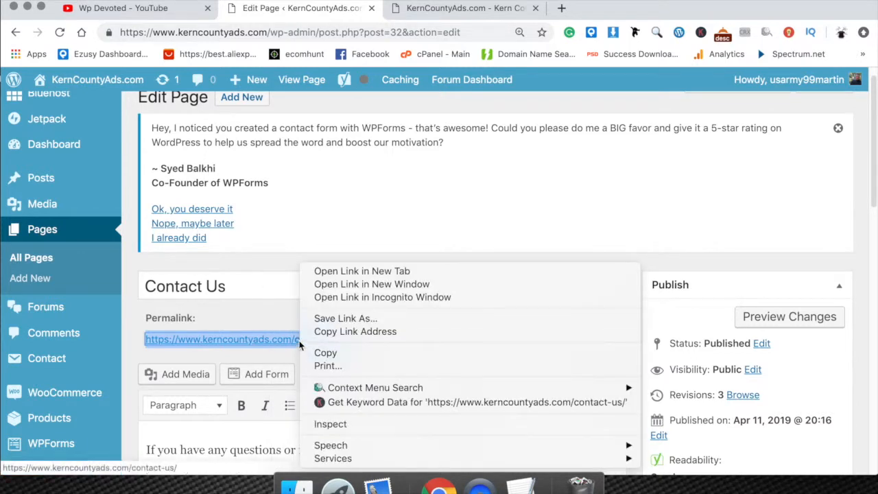
left_click(319, 273)
left_click(434, 13)
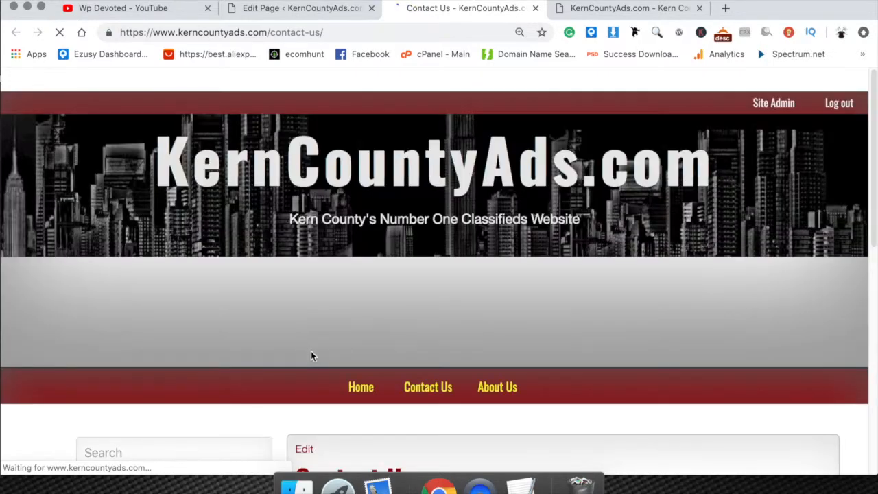
scroll(310, 354, "down", 5)
scroll(351, 345, "down", 5)
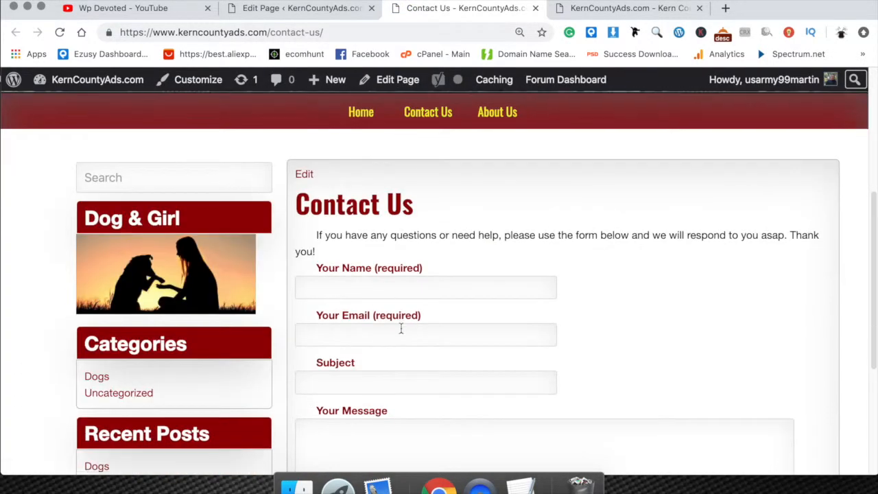
scroll(401, 333, "up", 5)
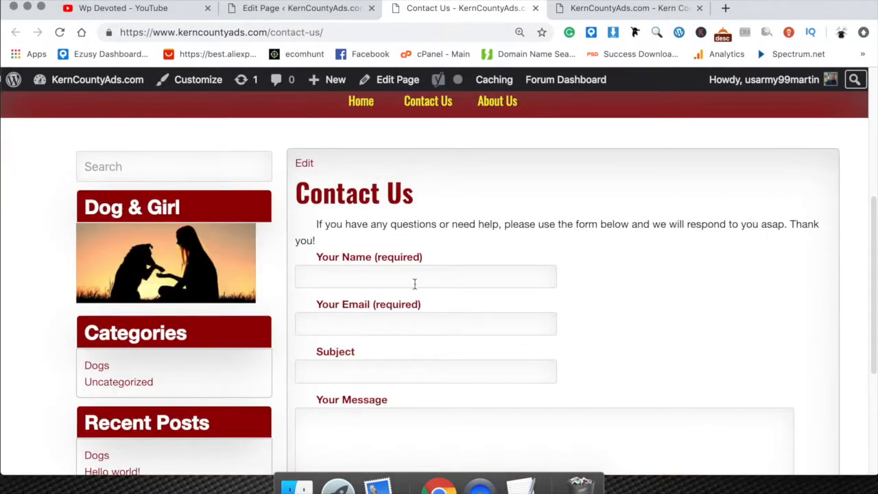
scroll(408, 347, "down", 5)
scroll(410, 349, "up", 5)
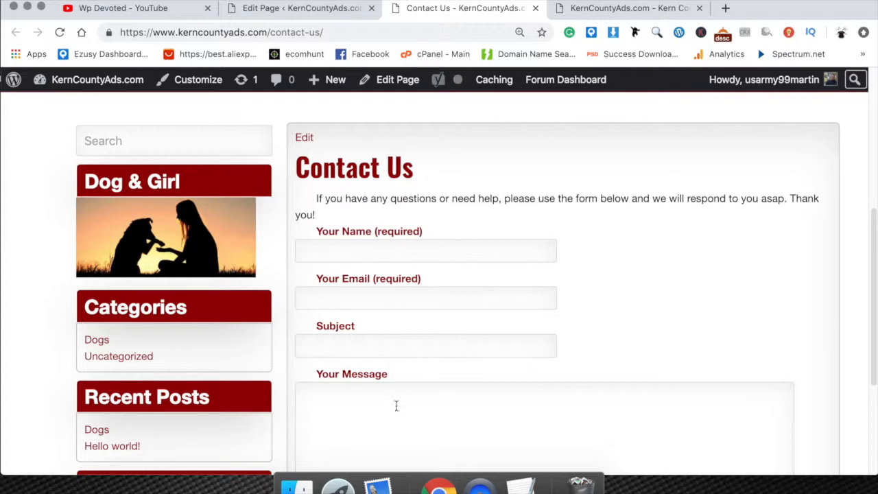
Step: Replace the contact-form-7 shortcode in the Contact Us page with [wpforms id="68" title="false" description="false"] and update the page
left_click(325, 9)
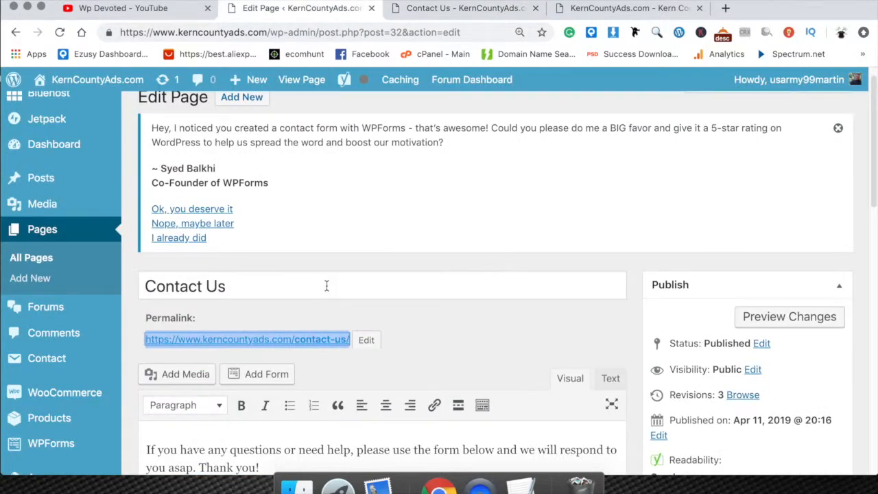
scroll(318, 276, "down", 5)
left_click_drag(382, 300, 143, 300)
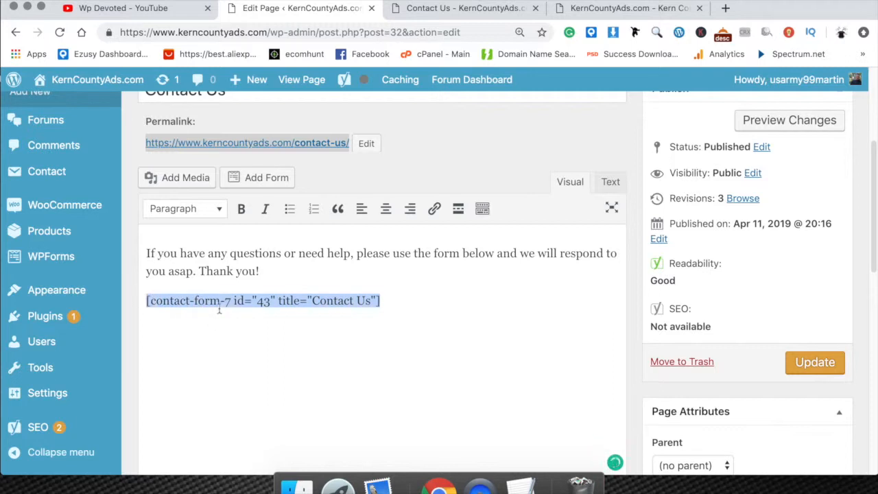
key("BackSpace")
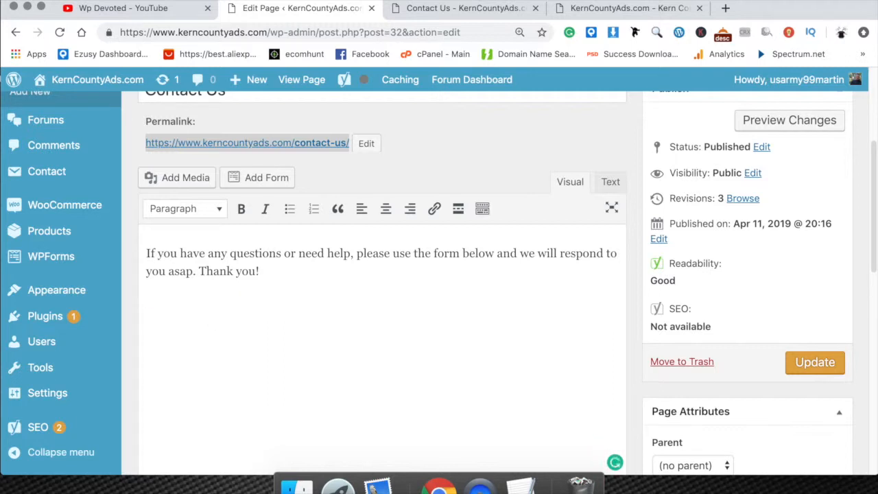
key("ctrl+v")
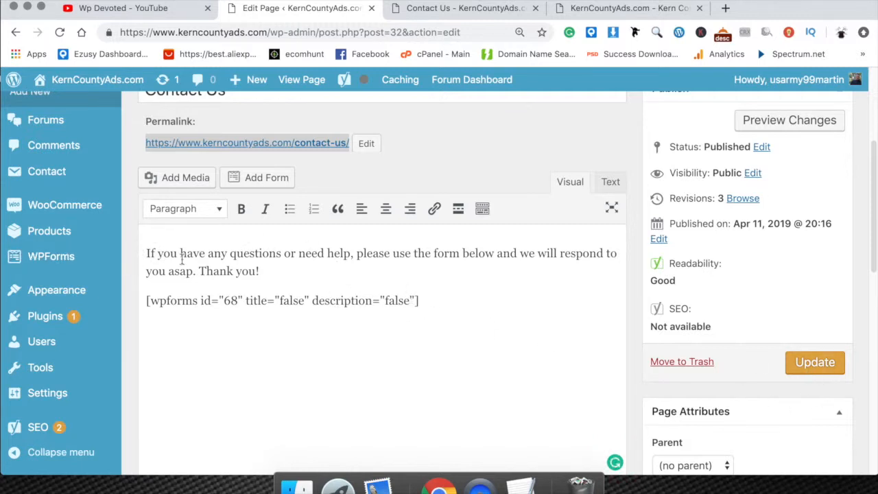
triple_click(232, 254)
left_click(213, 254)
left_click(816, 368)
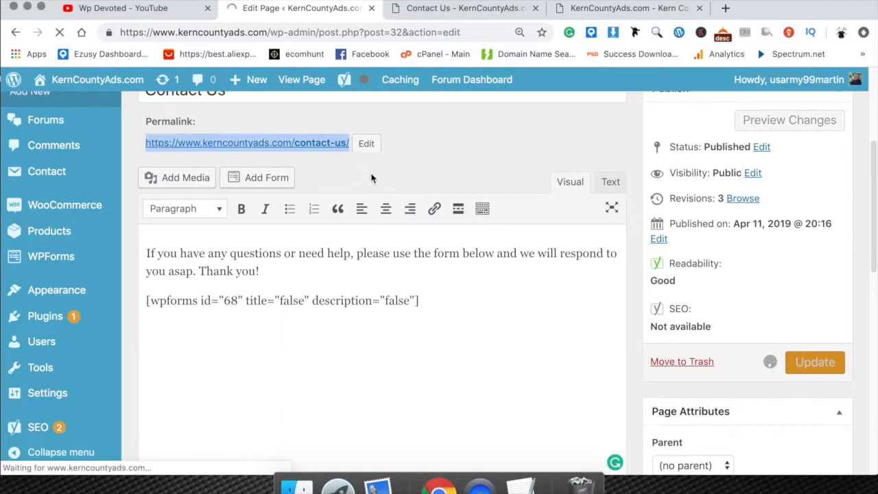
Step: Reload the published Contact Us page and check how the embedded WPForms form appears
left_click(429, 11)
right_click(476, 138)
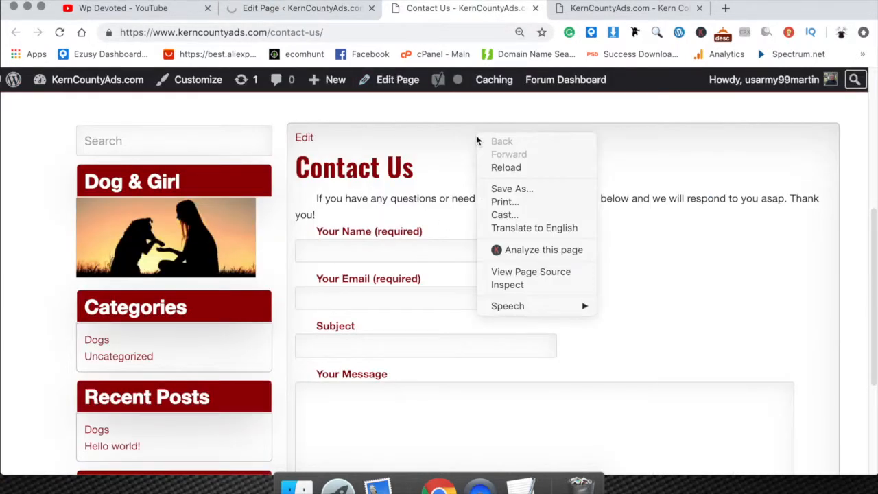
left_click(497, 167)
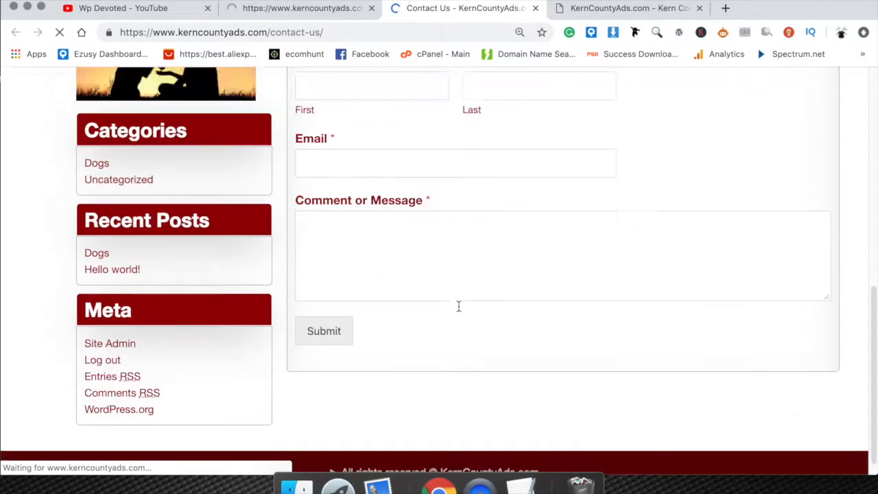
scroll(456, 277, "up", 1)
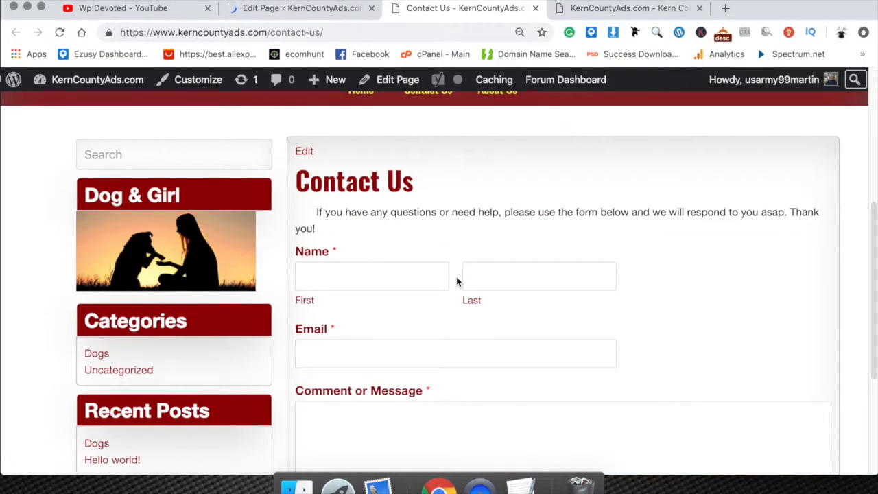
scroll(456, 277, "down", 3)
scroll(456, 276, "up", 5)
scroll(457, 281, "down", 3)
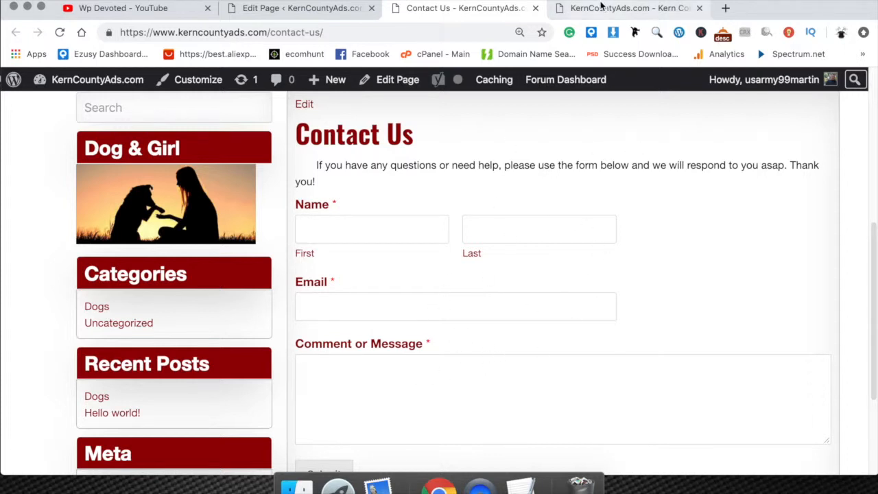
Step: Return to the site's admin, open the page for adding plugins and search for "contact form 7"
left_click(285, 9)
scroll(96, 352, "down", 3)
mouse_move(97, 352)
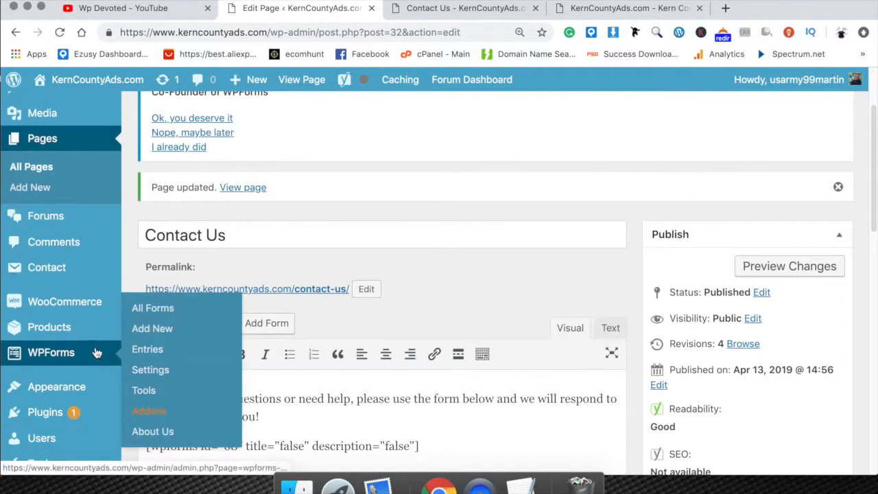
scroll(97, 353, "down", 2)
left_click(88, 353)
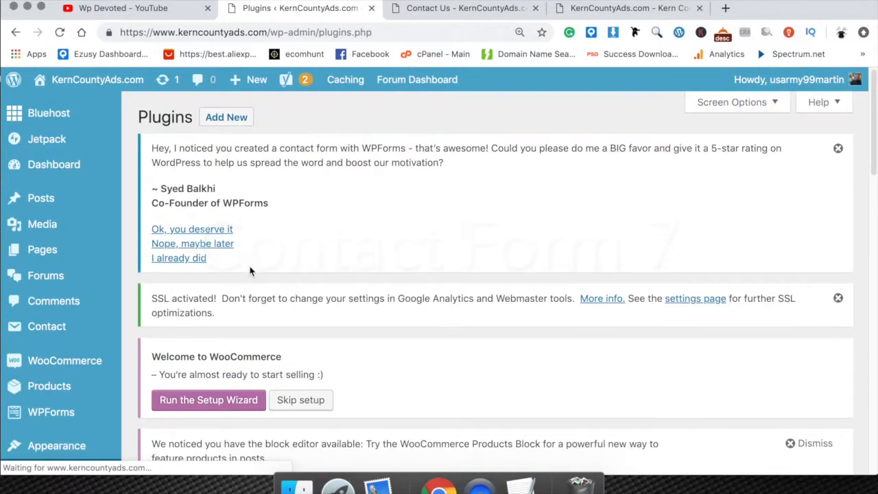
left_click(227, 117)
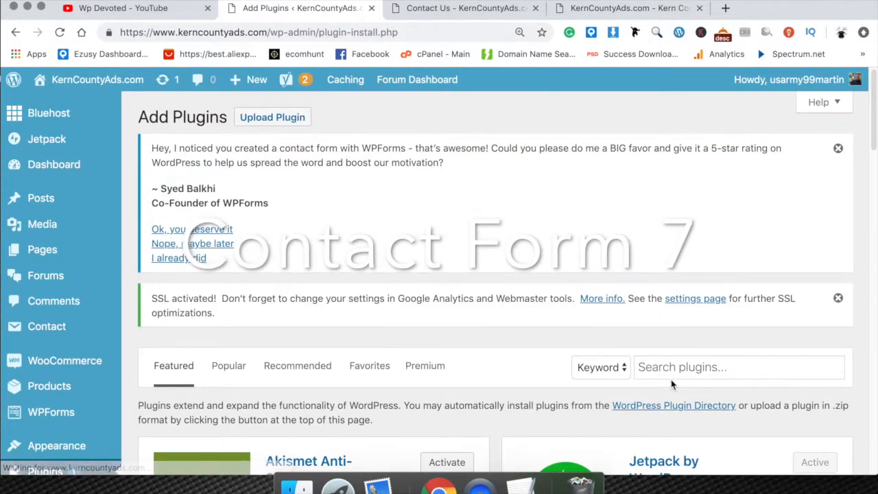
left_click(670, 366)
type("c")
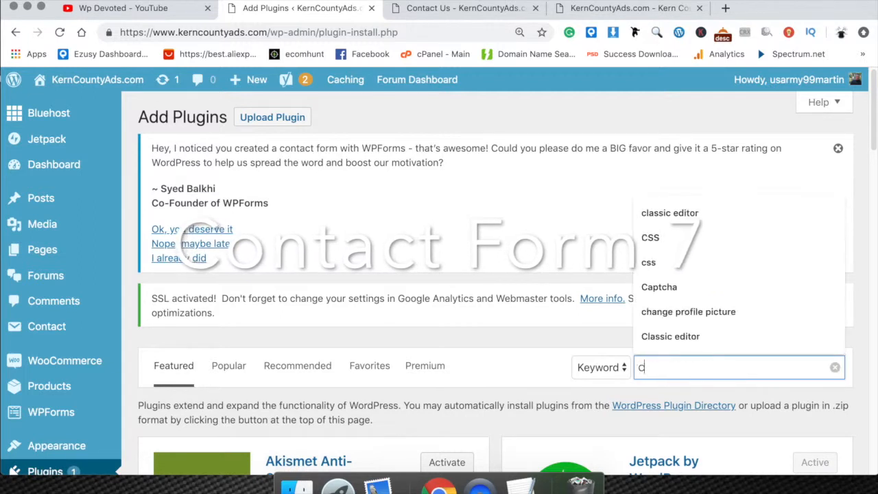
type("ontact form ")
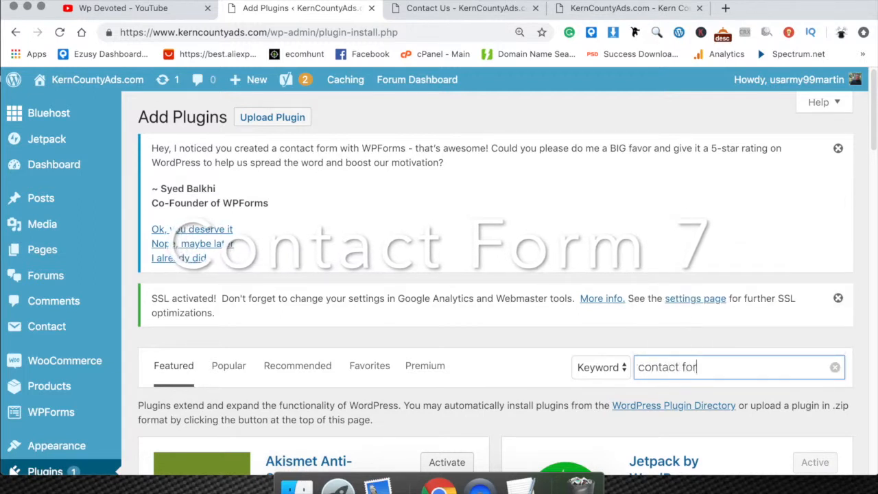
type("7")
Step: Look over the Contact Form 7 search result and examine the admin menu for the plugin's Contact entry
scroll(552, 346, "down", 5)
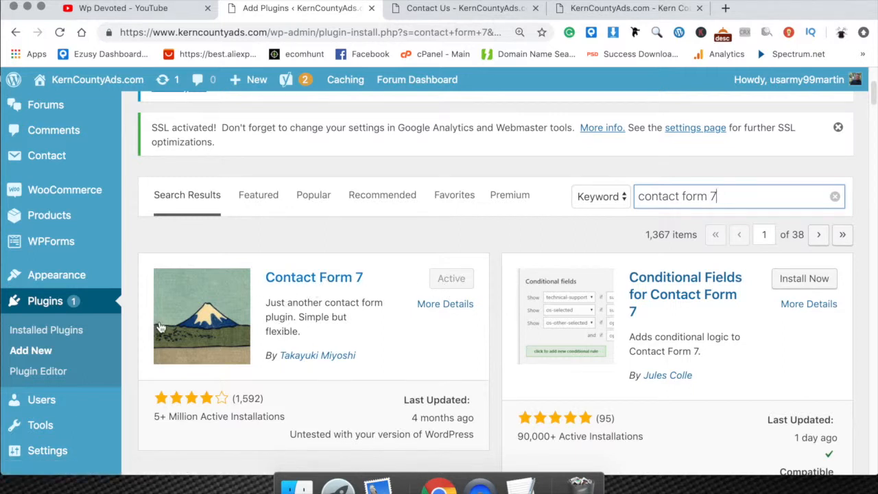
scroll(89, 339, "down", 3)
mouse_move(74, 340)
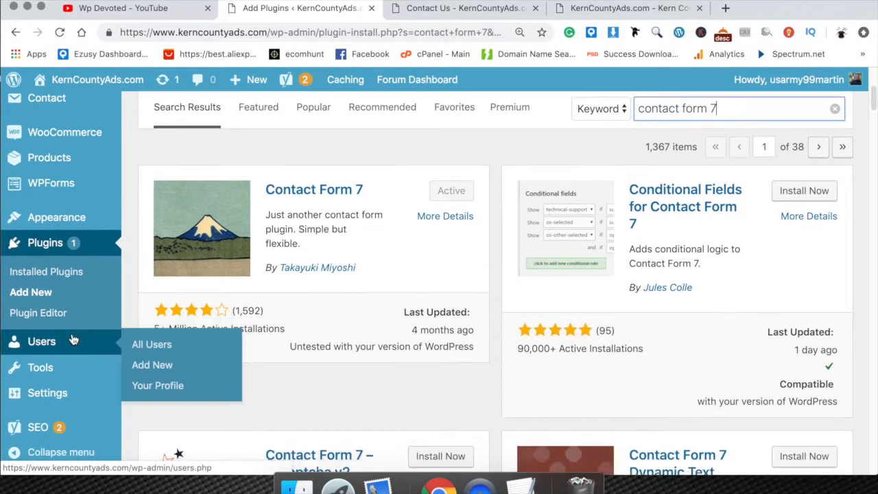
scroll(69, 384, "up", 5)
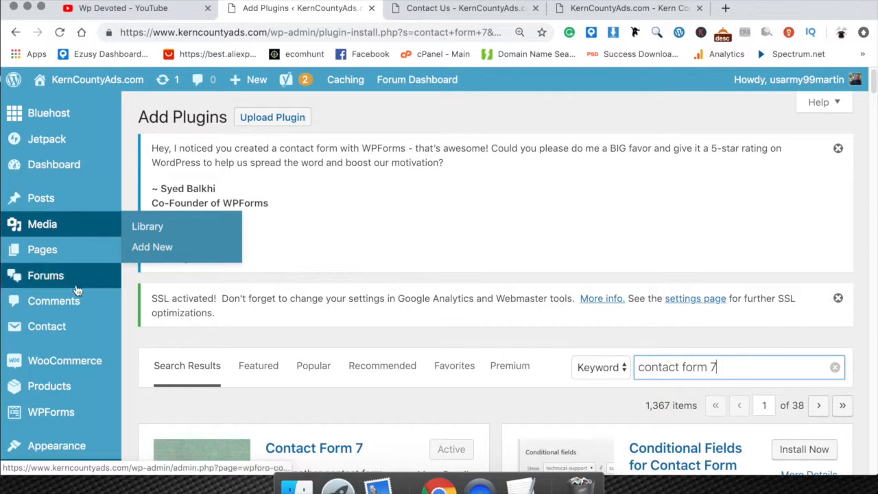
scroll(745, 288, "down", 5)
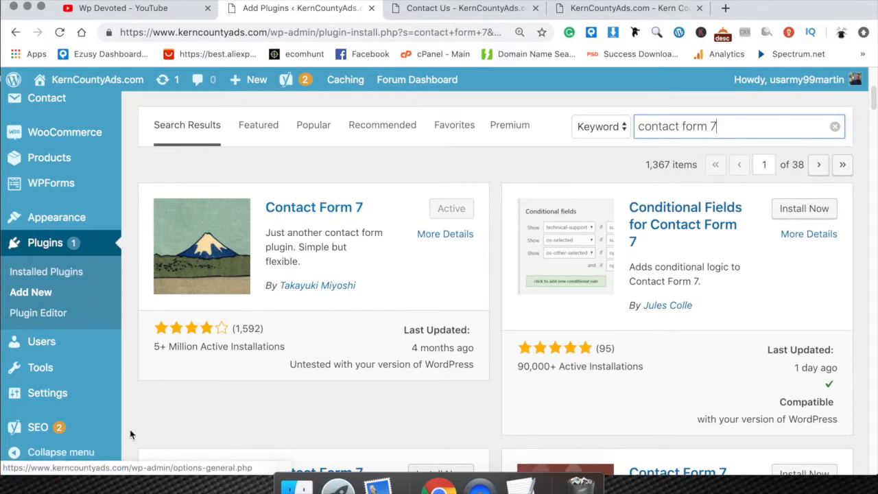
scroll(143, 297, "down", 5)
scroll(118, 417, "up", 10)
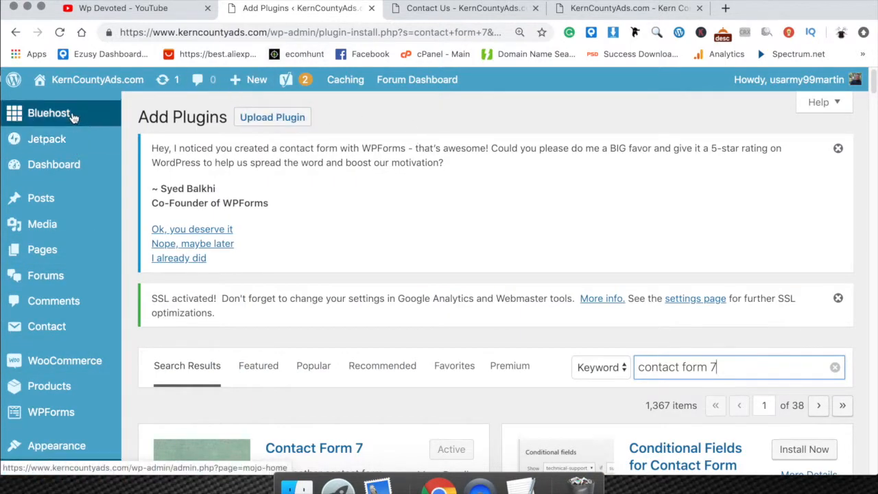
mouse_move(62, 311)
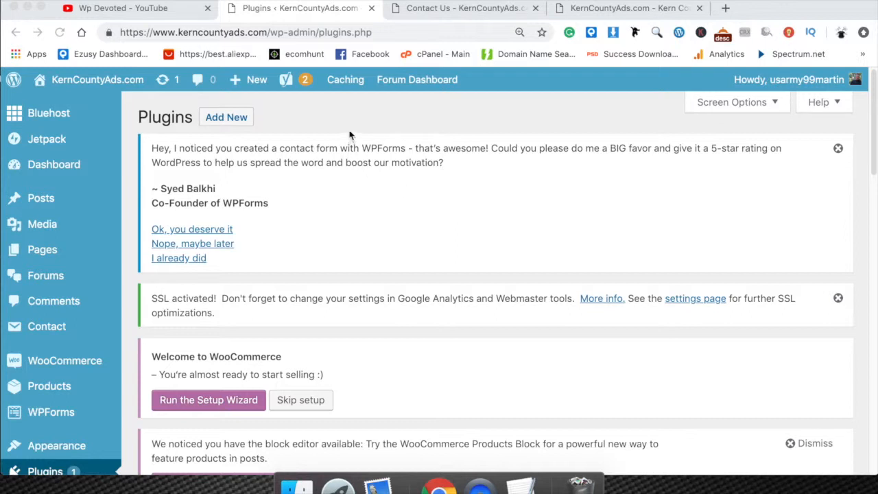
Step: Search the plugin directory for "woocommerce" and examine the WooCommerce and Products entries in the admin menu
left_click(244, 119)
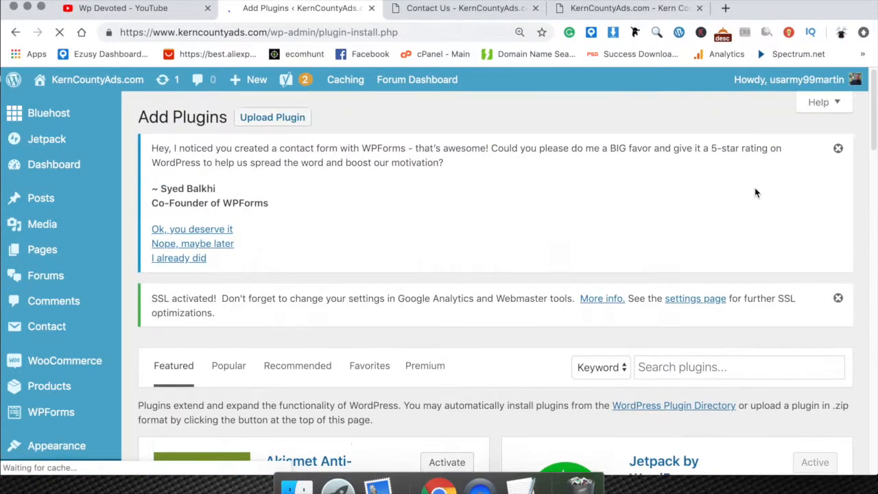
scroll(703, 240, "down", 3)
left_click(691, 226)
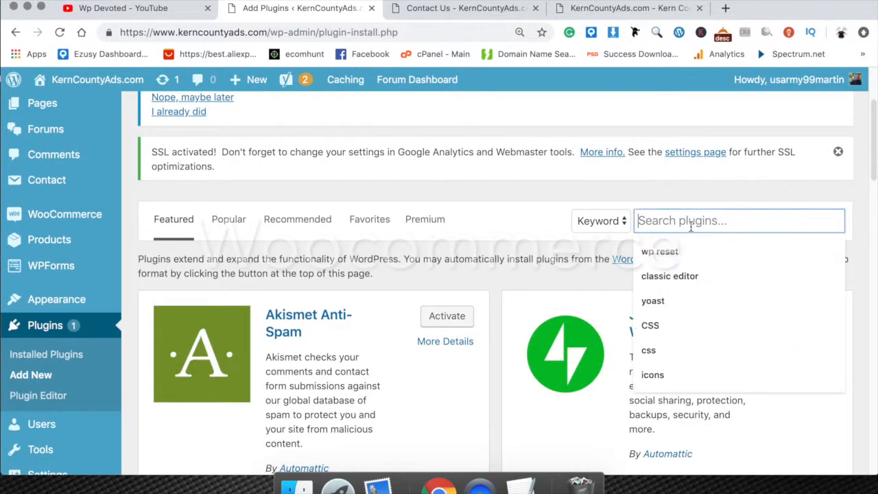
type("woo")
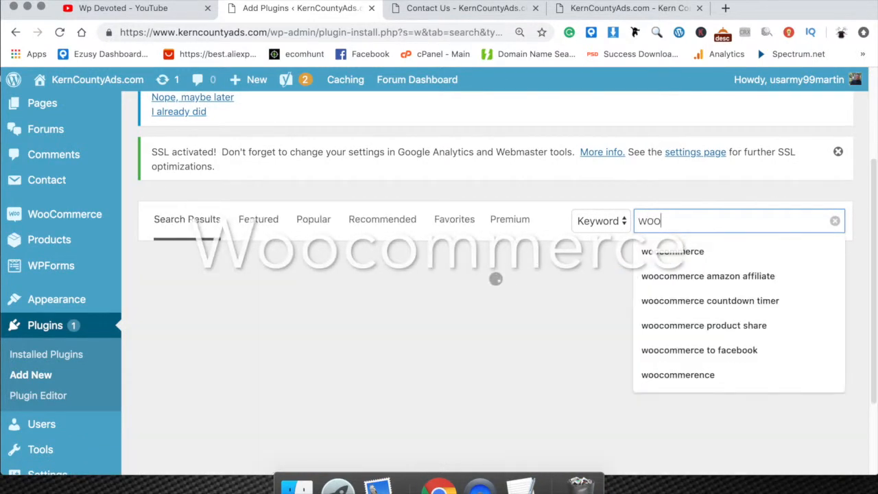
left_click(698, 221)
left_click(707, 254)
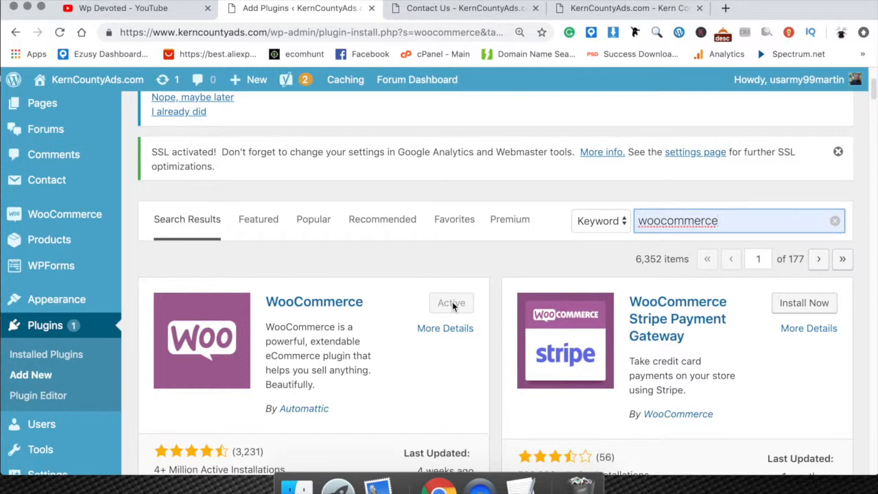
mouse_move(27, 292)
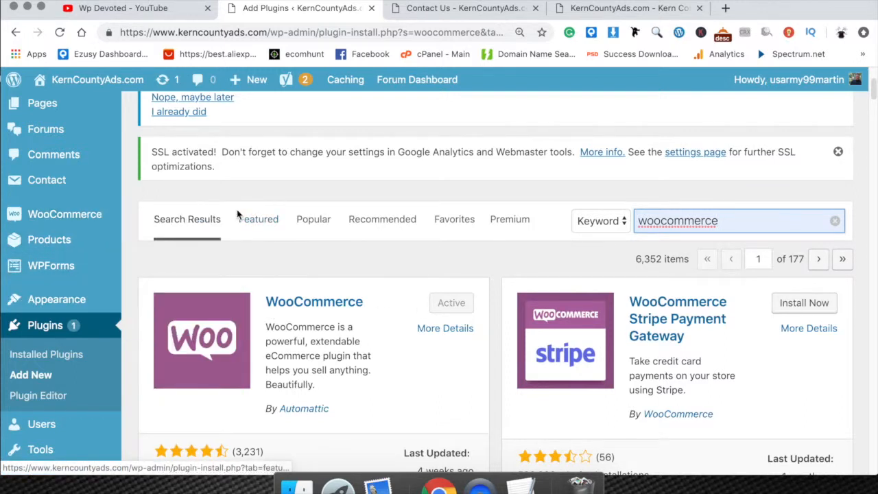
mouse_move(101, 221)
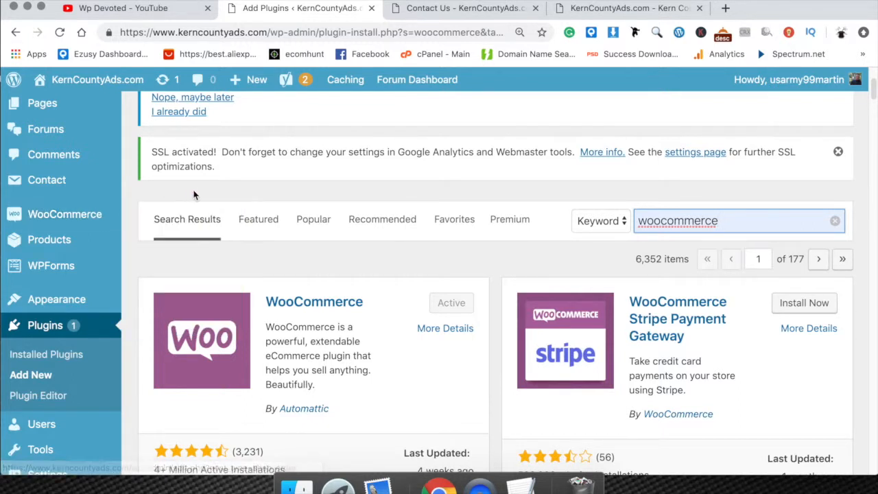
mouse_move(48, 218)
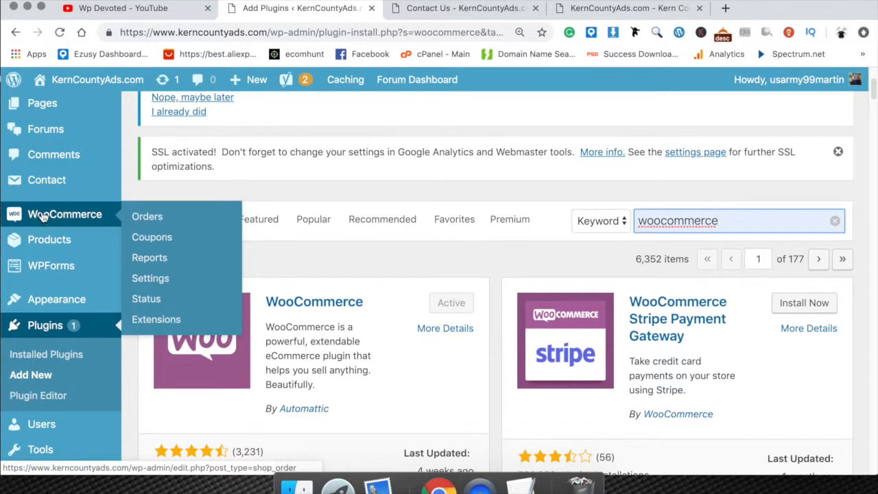
mouse_move(46, 243)
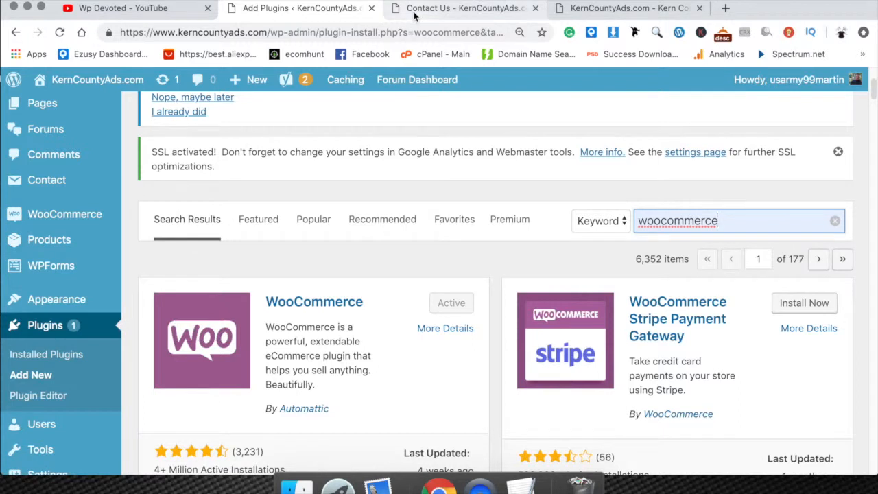
Step: Open the list of all site pages and look through it for WooCommerce shop pages
scroll(71, 139, "up", 1)
left_click(76, 134)
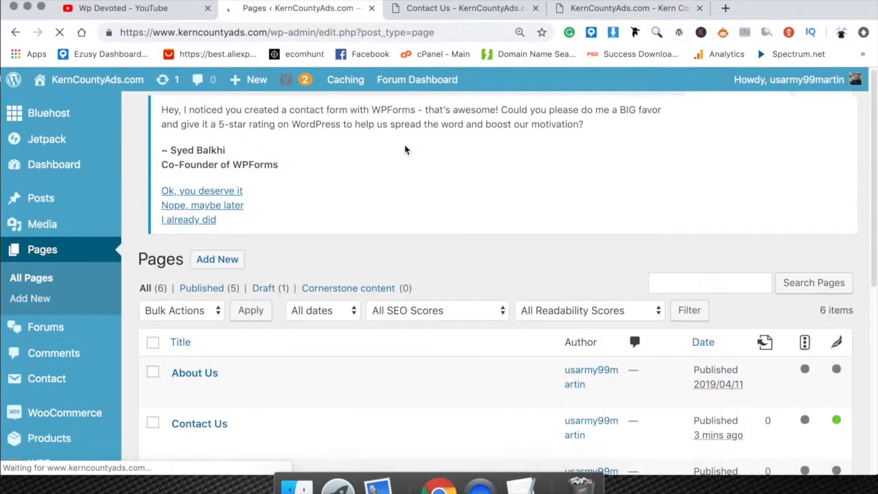
scroll(267, 323, "down", 5)
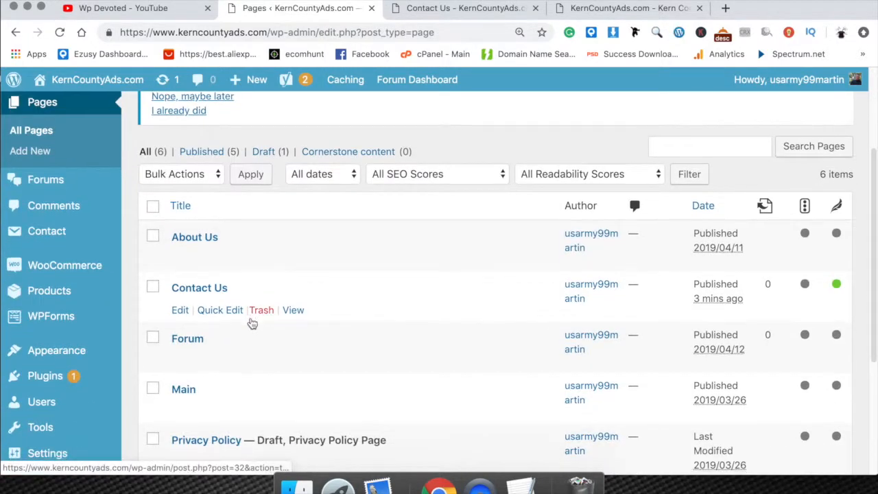
scroll(251, 323, "down", 4)
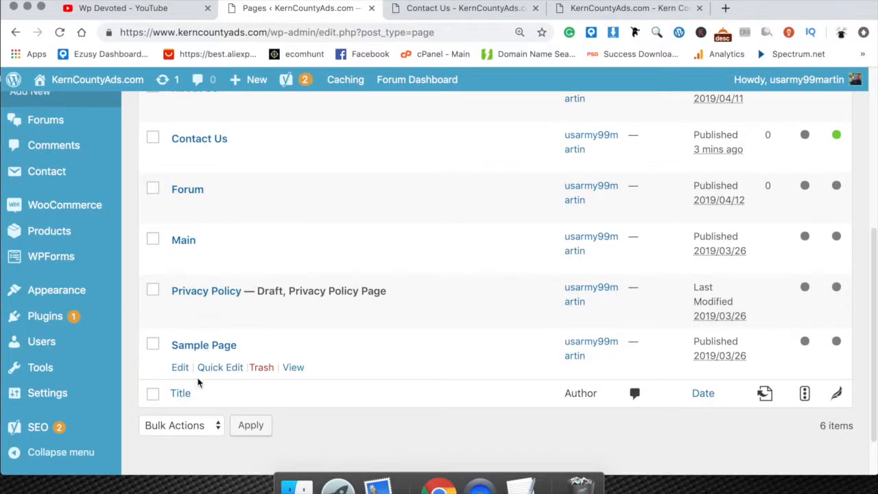
right_click(300, 372)
left_click(260, 242)
scroll(261, 241, "up", 6)
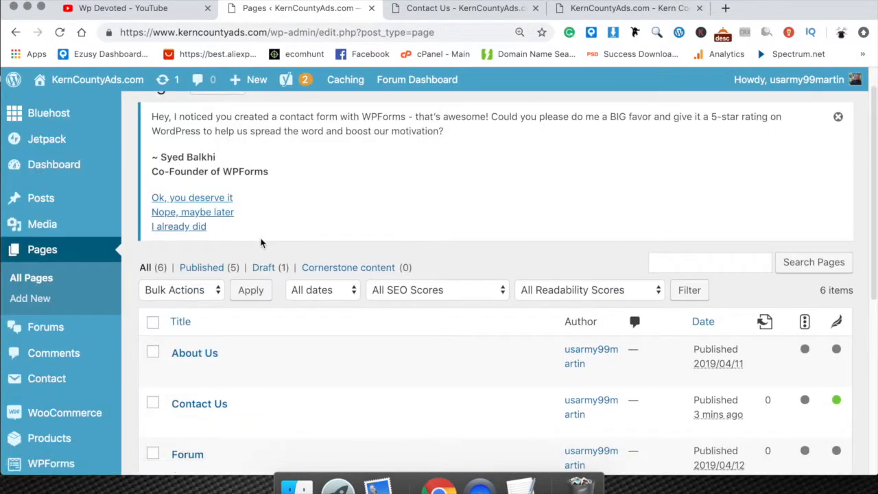
scroll(261, 241, "down", 8)
scroll(261, 240, "up", 10)
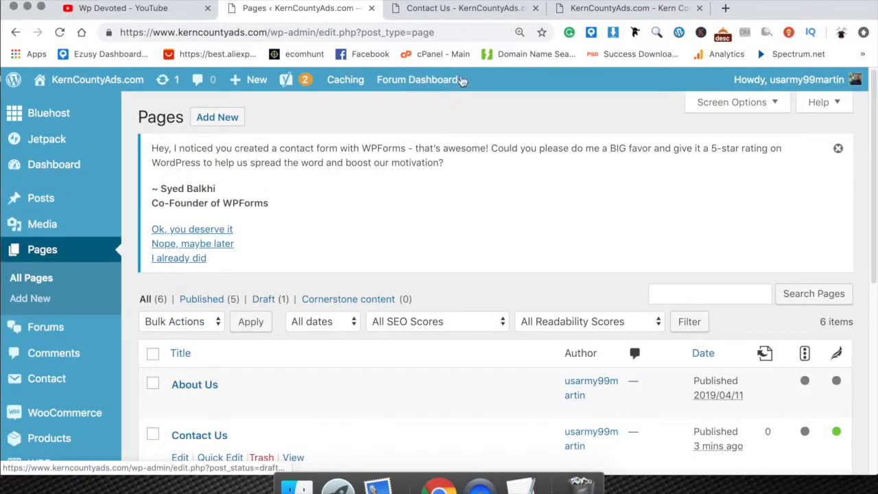
Step: Open soldbaby.com in a new browser tab as an example WooCommerce store and view its home page
left_click(662, 12)
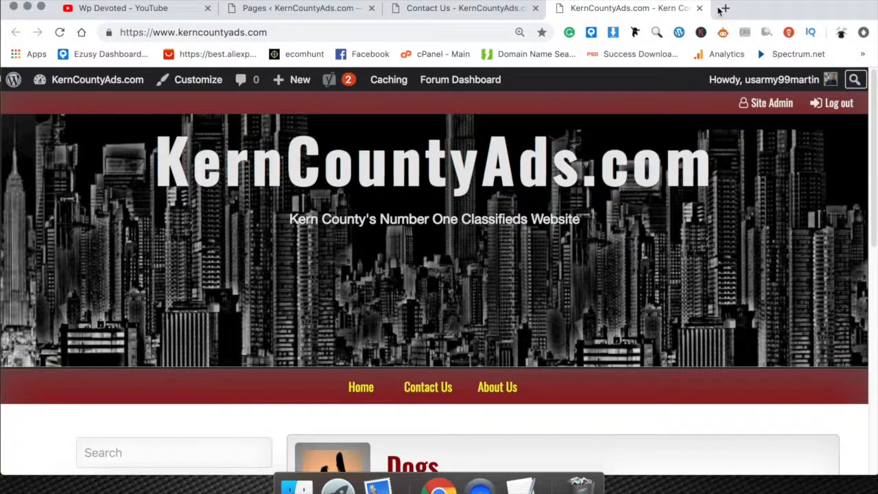
left_click(726, 8)
type("soldbaby.co")
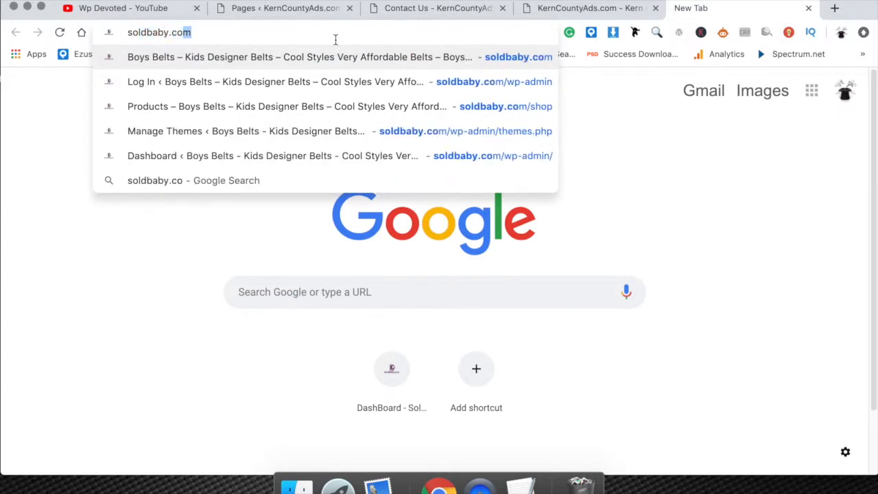
key("Return")
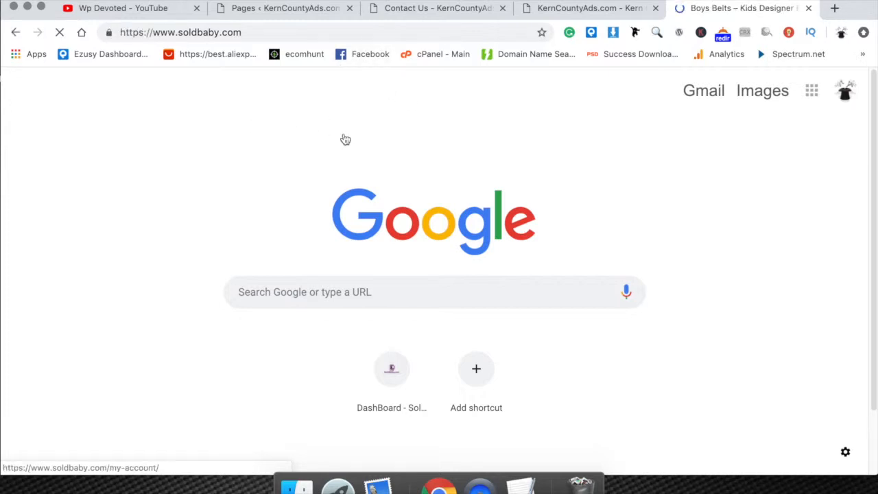
scroll(441, 257, "down", 10)
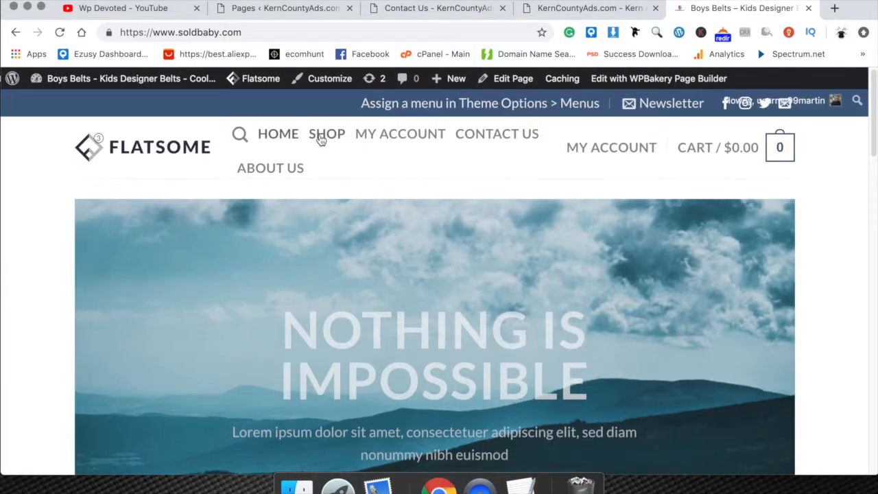
Step: Go to the store's shop page and look over the belt product listings and their prices
left_click(323, 136)
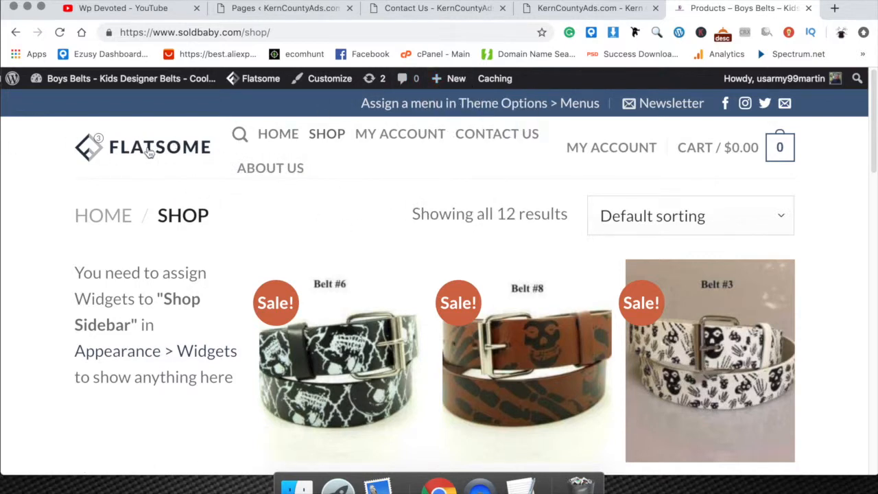
scroll(438, 205, "down", 2)
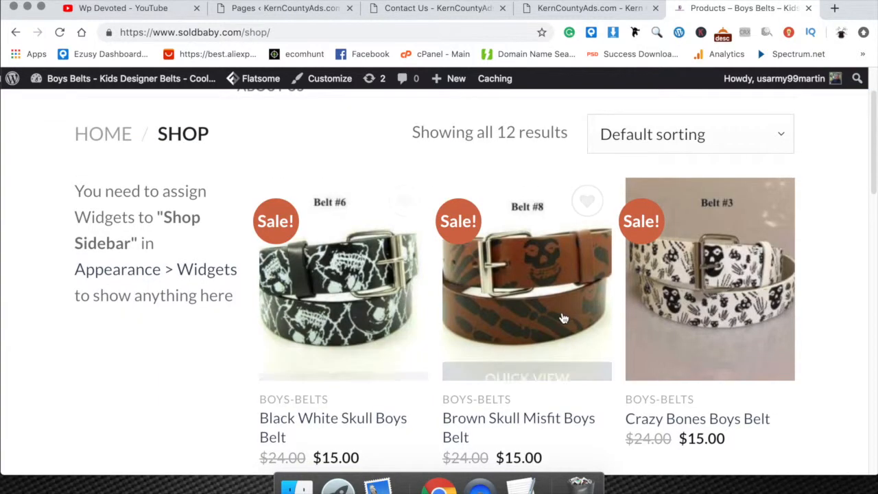
scroll(521, 275, "down", 5)
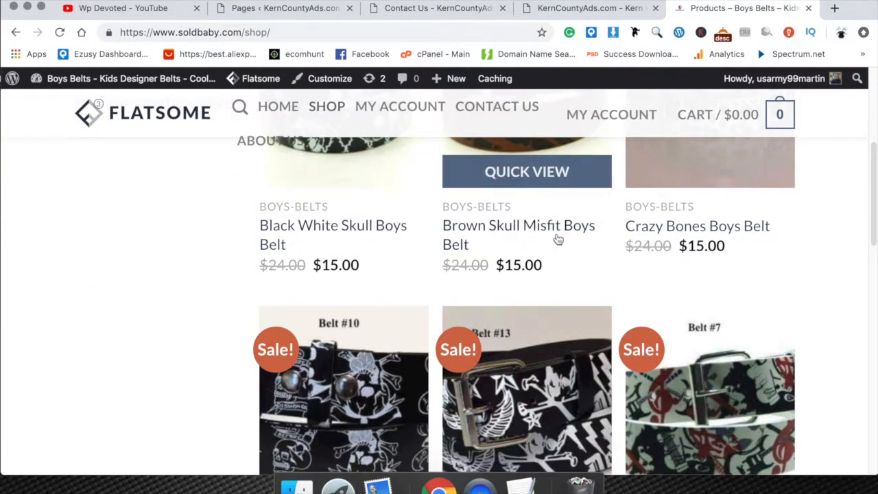
Step: Open the Brown Skull Misfit Boys Belt product and read through its options, SKU, category, tag and description
left_click(389, 233)
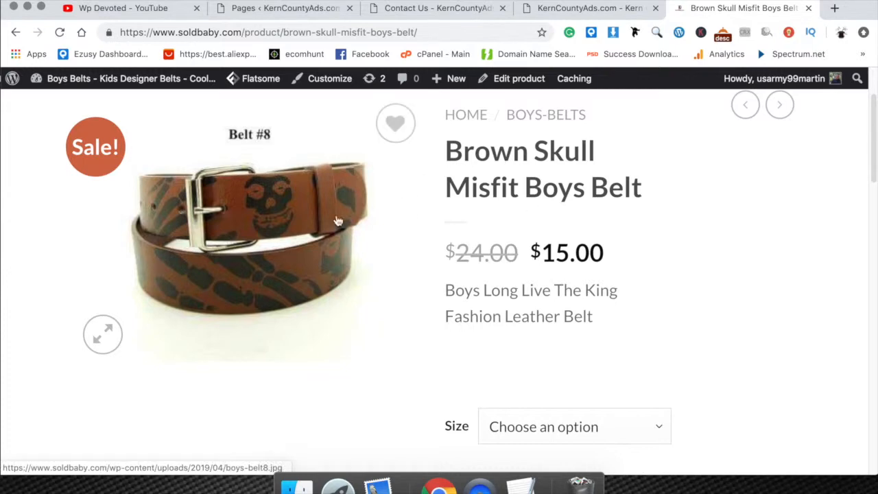
scroll(512, 362, "down", 4)
scroll(511, 360, "down", 3)
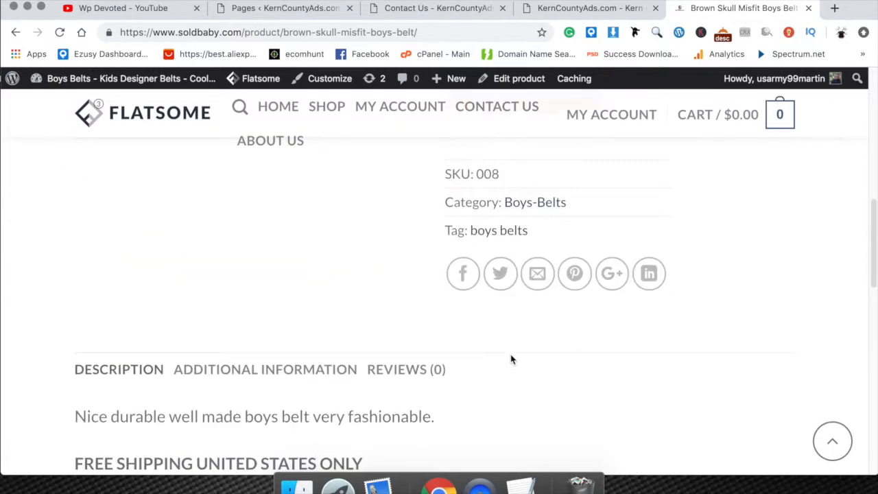
scroll(528, 275, "up", 2)
scroll(411, 308, "down", 3)
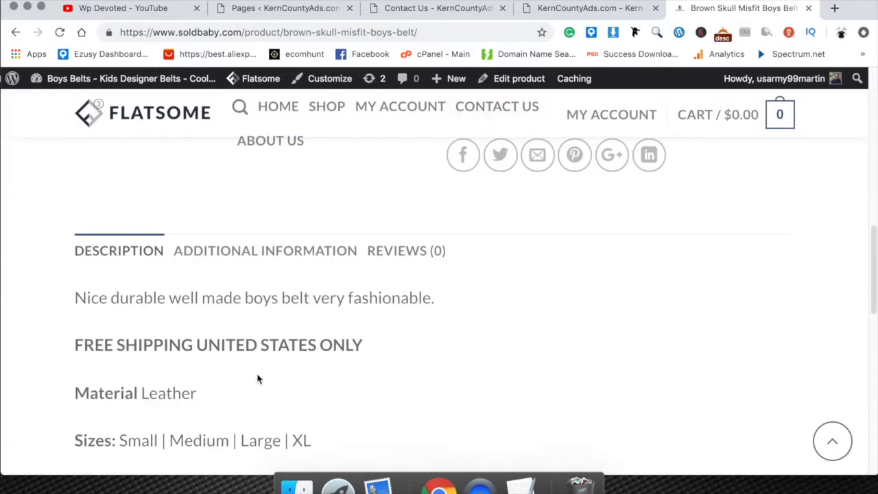
scroll(257, 379, "down", 4)
scroll(256, 376, "up", 6)
scroll(256, 377, "down", 7)
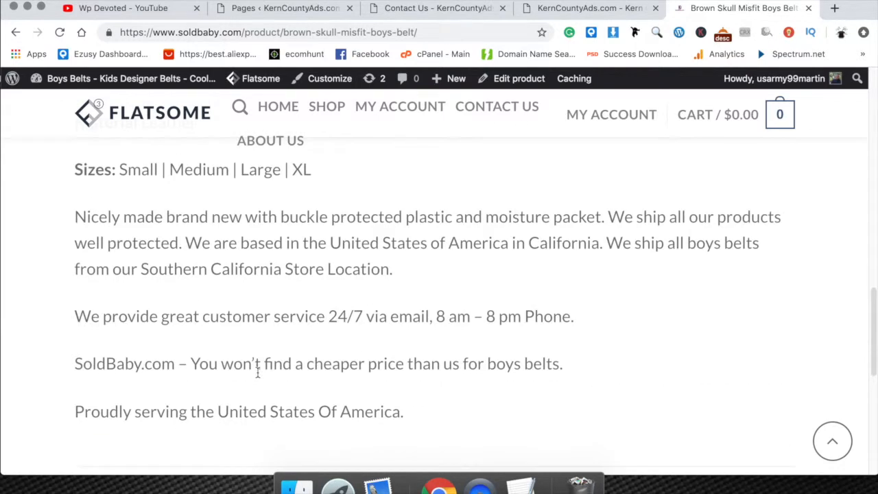
Step: Close the example store's product page and return to the KernCountyAds.com admin area
scroll(257, 370, "up", 8)
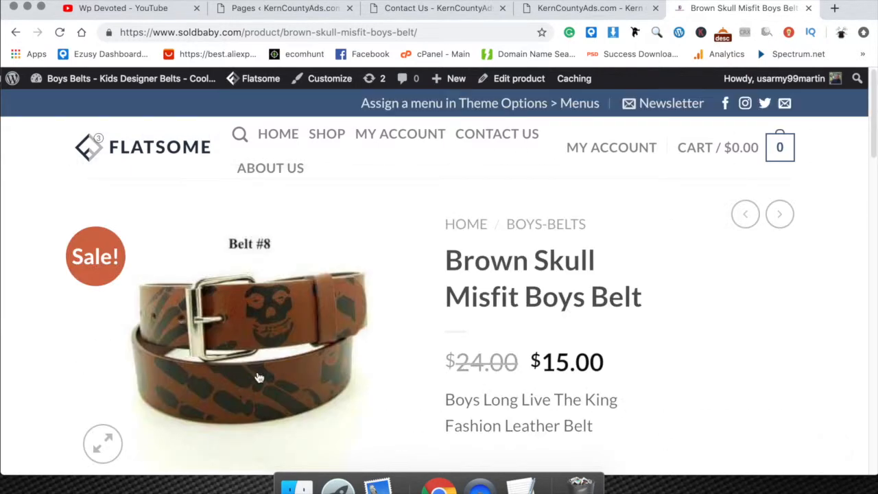
left_click(808, 9)
scroll(367, 303, "down", 3)
scroll(368, 307, "up", 2)
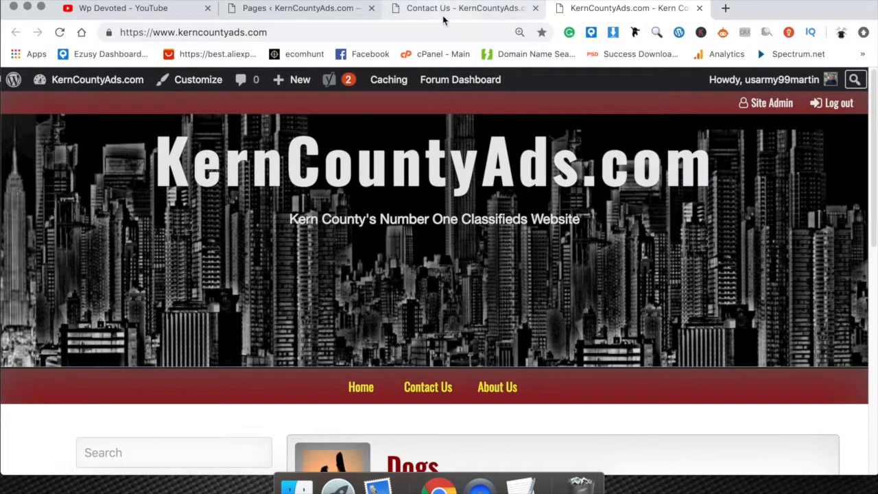
left_click(319, 10)
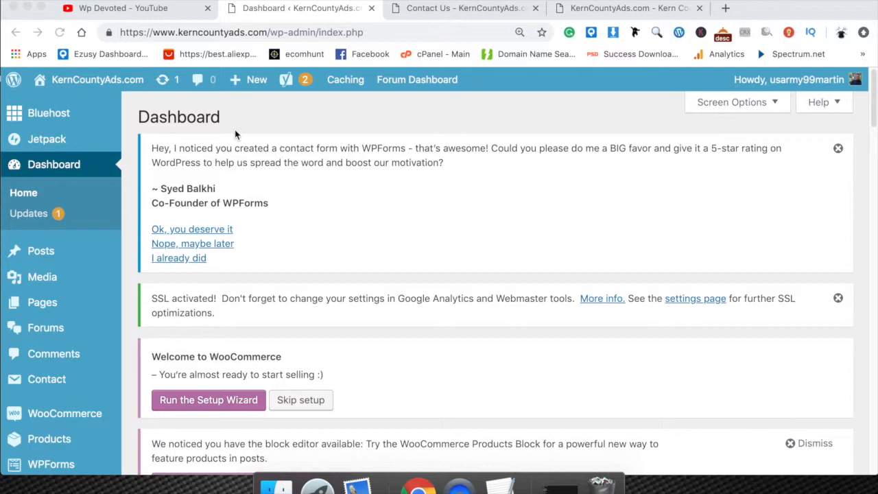
Step: Open the installed plugins list and go from it to the page for adding new plugins
scroll(61, 343, "down", 5)
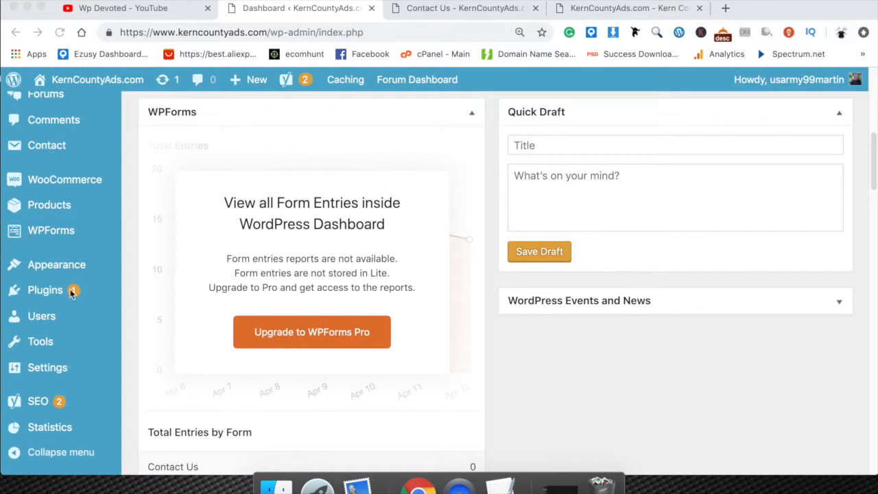
left_click(42, 290)
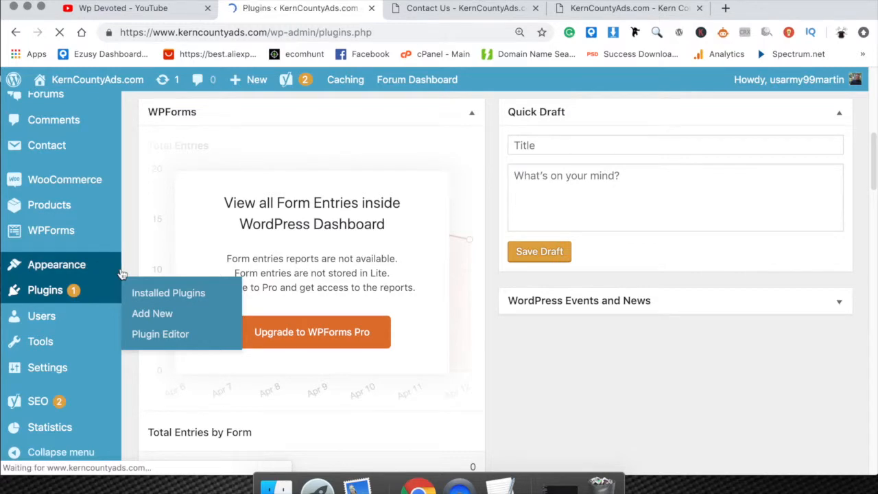
scroll(386, 295, "down", 4)
scroll(552, 269, "up", 4)
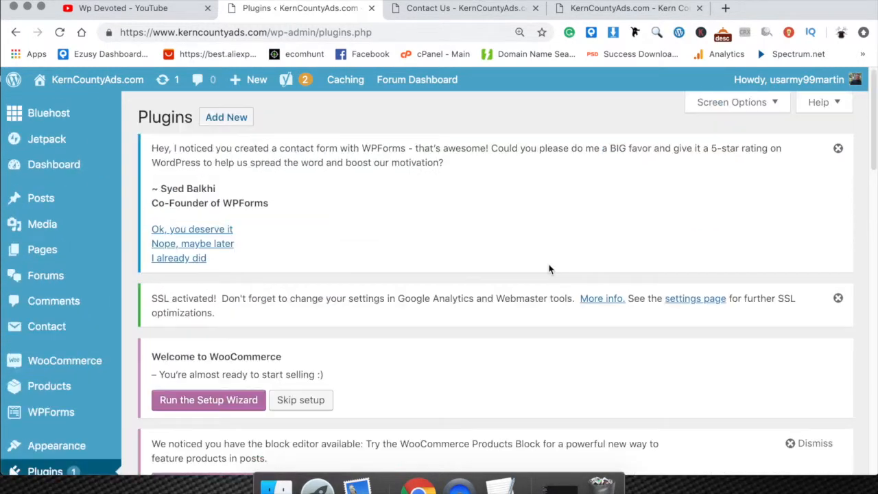
left_click(241, 117)
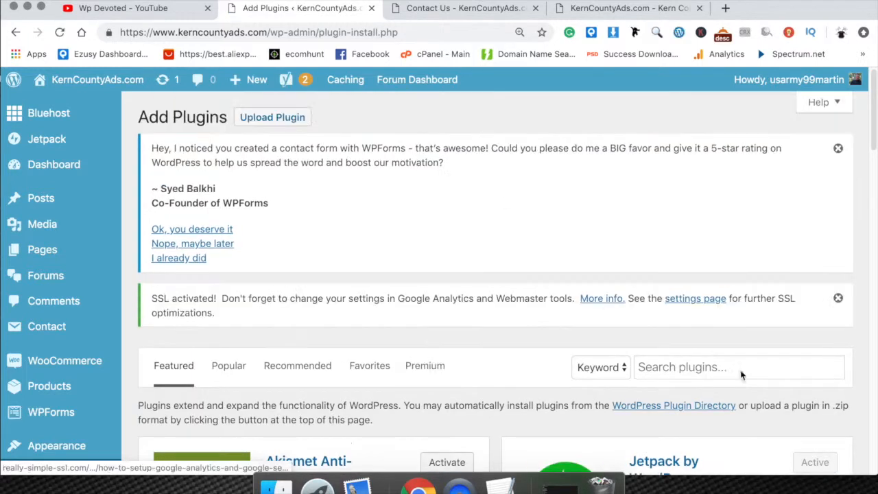
Step: Search the plugin directory for "wp cache"
left_click(745, 367)
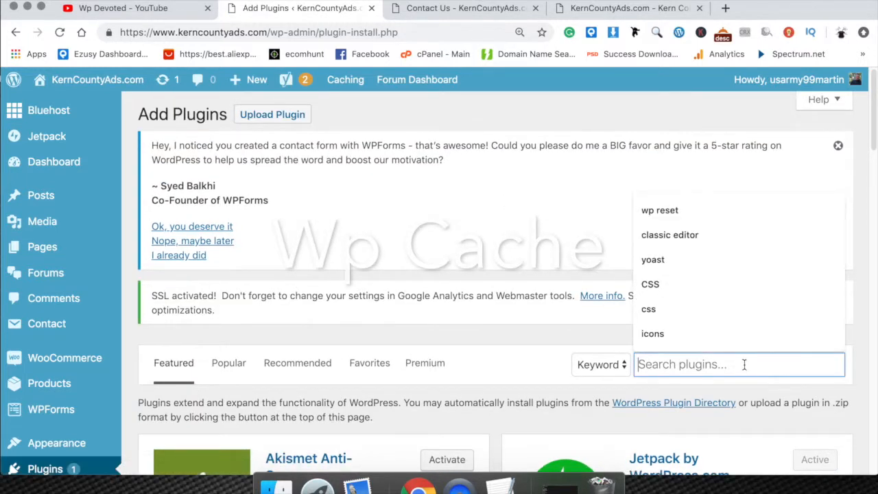
type("wp")
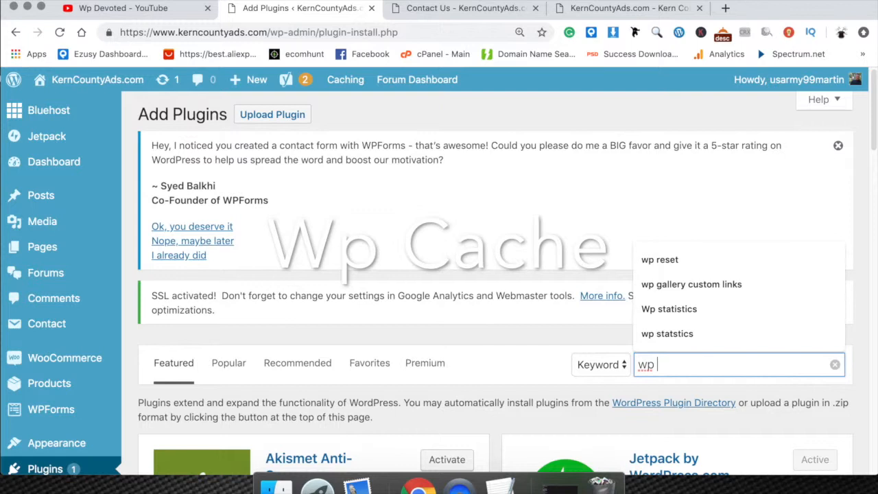
type(" ca")
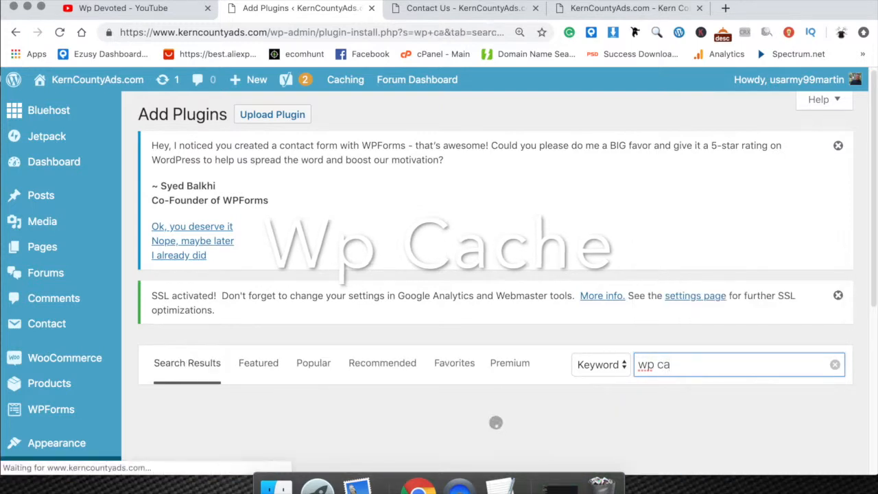
type("che")
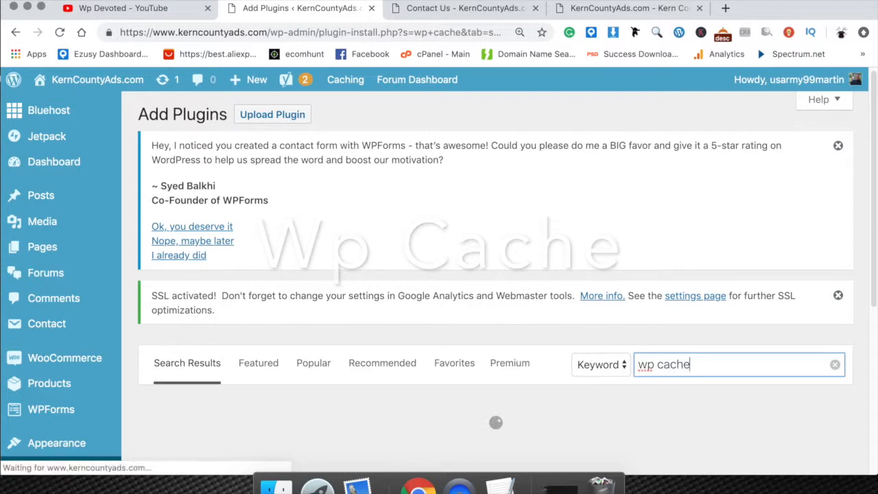
Step: Look over the caching plugins in the results, comparing ratings, active installations and WordPress compatibility of WP Fastest Cache and WP Super Cache
scroll(584, 299, "down", 5)
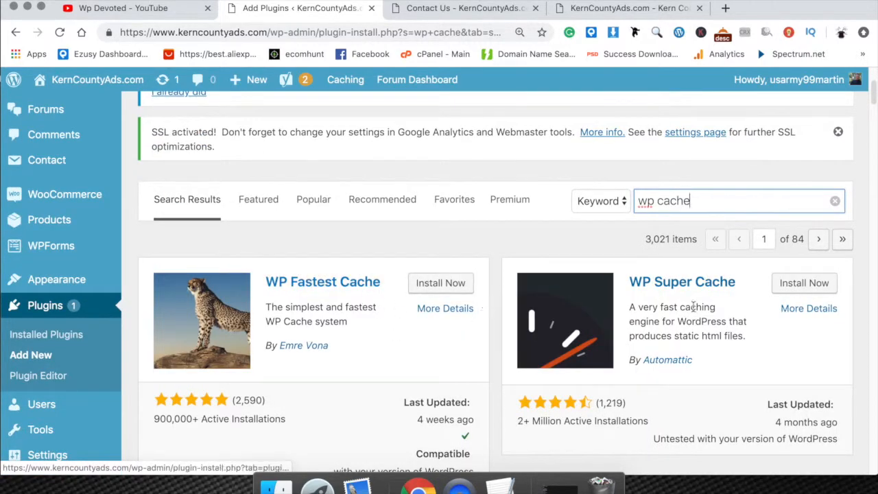
scroll(366, 362, "down", 4)
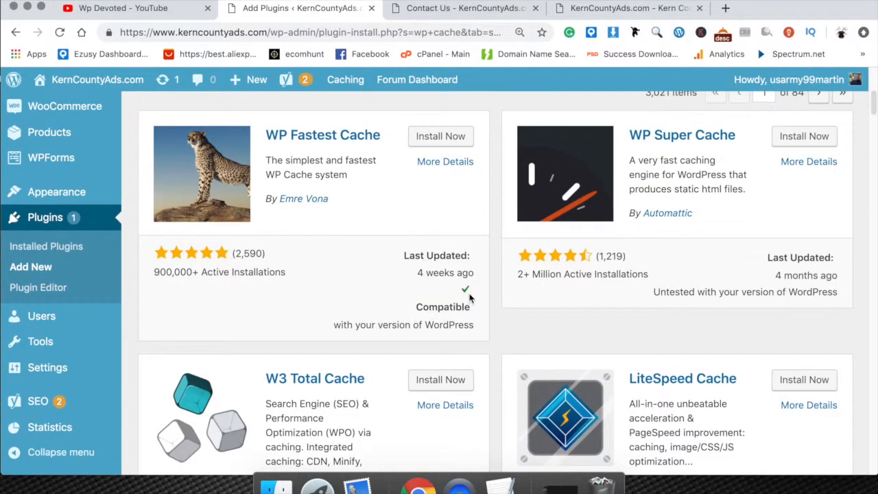
scroll(415, 299, "up", 5)
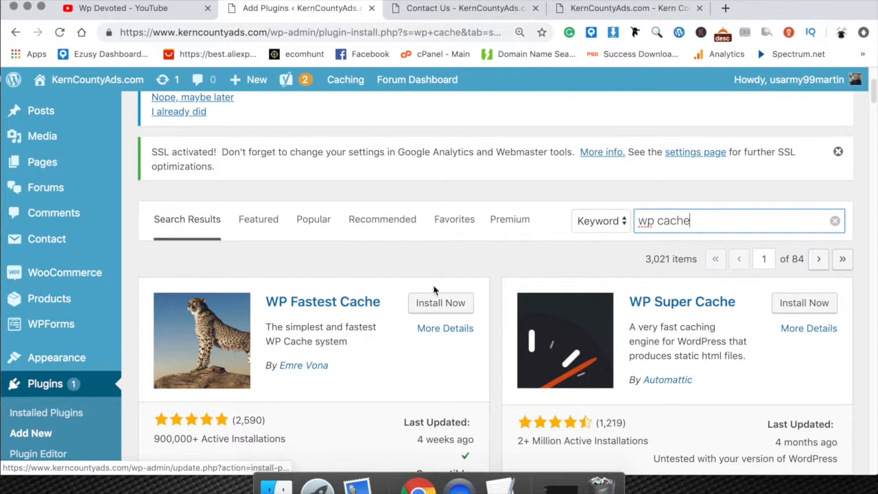
scroll(487, 241, "up", 4)
mouse_move(345, 82)
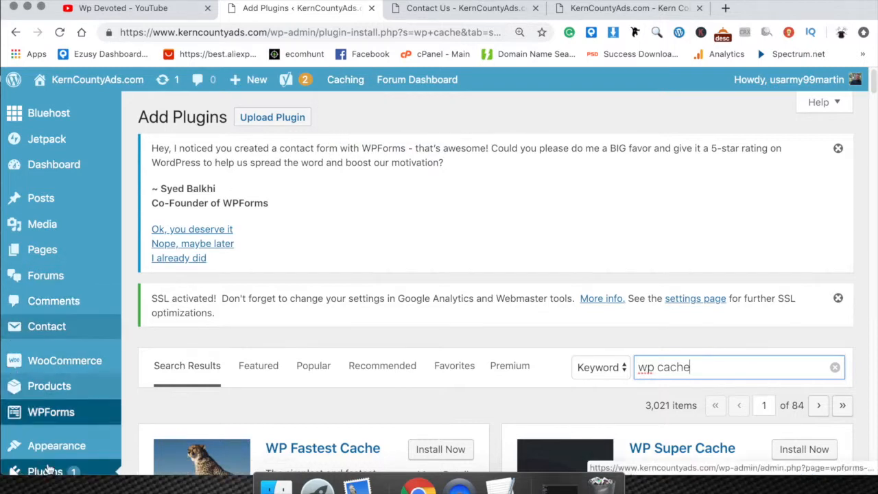
scroll(576, 318, "down", 3)
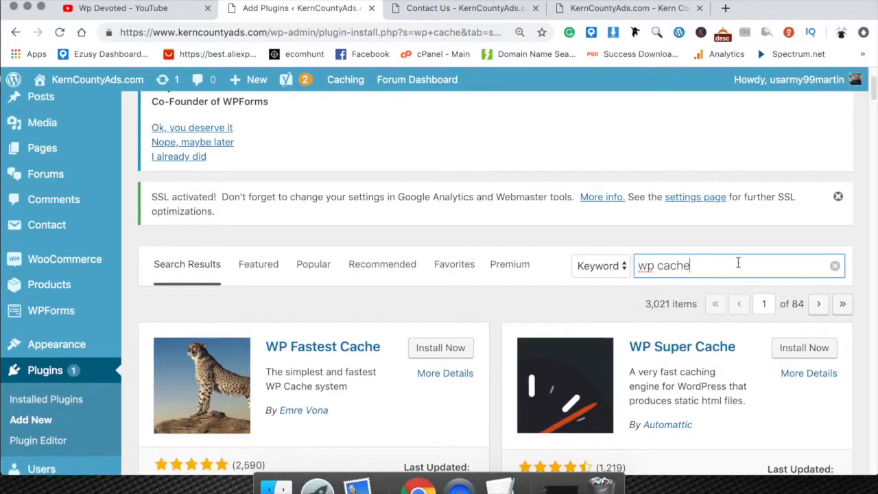
triple_click(707, 261)
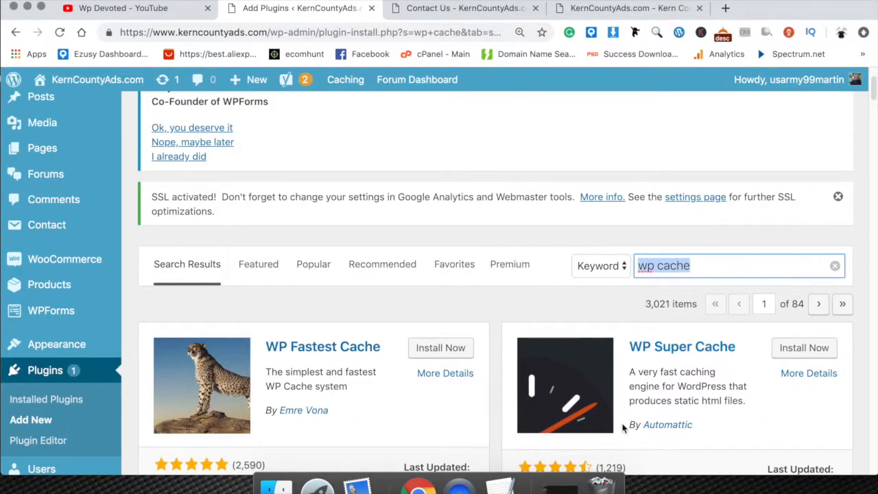
scroll(299, 364, "down", 5)
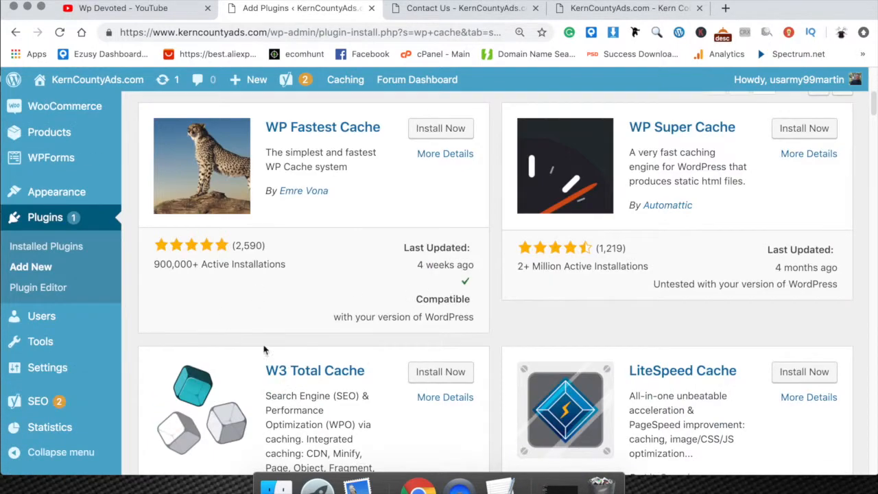
Step: Search the plugin directory for "Wp statistics" instead and look over the WP Statistics listing
scroll(763, 351, "up", 7)
left_click_drag(709, 374, 598, 370)
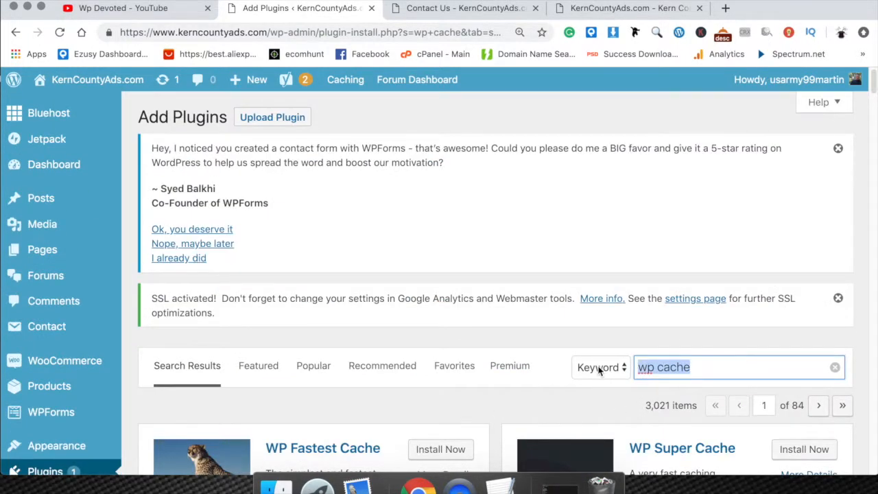
key("BackSpace")
type("wp st")
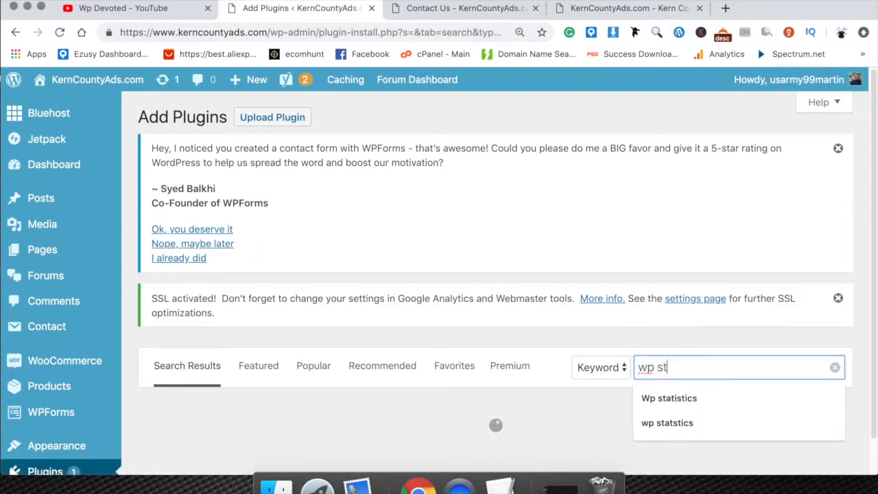
type("at")
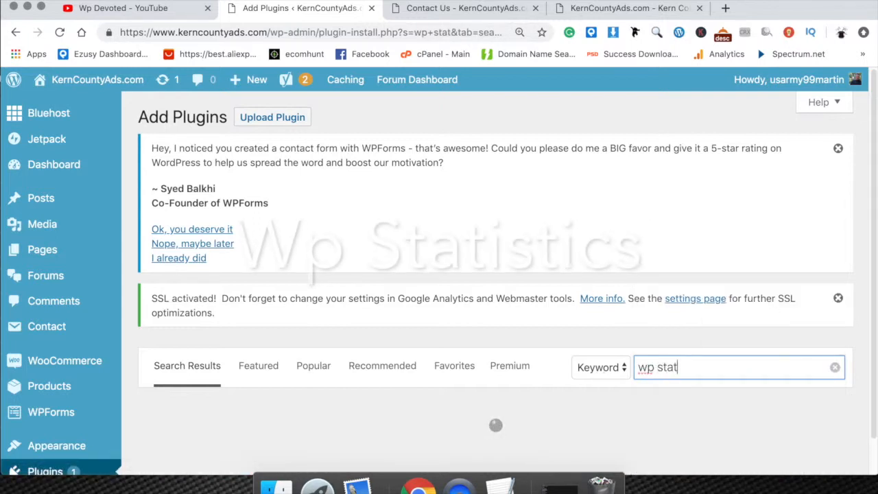
key("BackSpace")
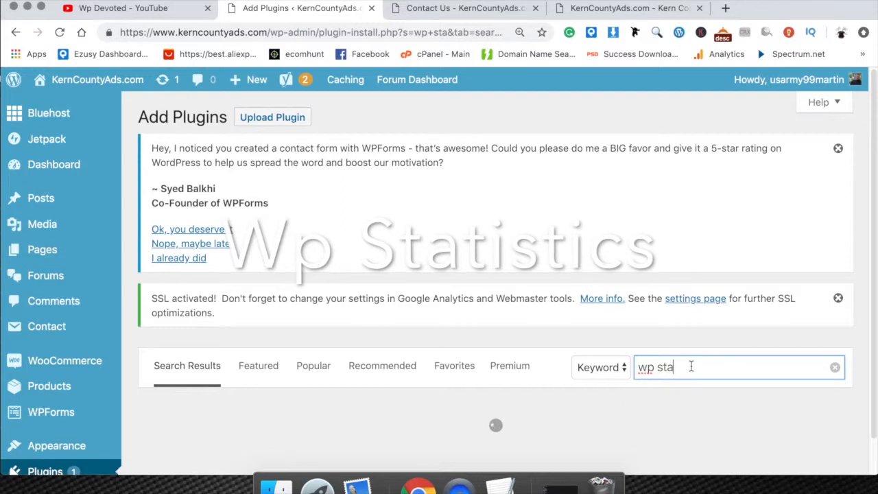
type("t")
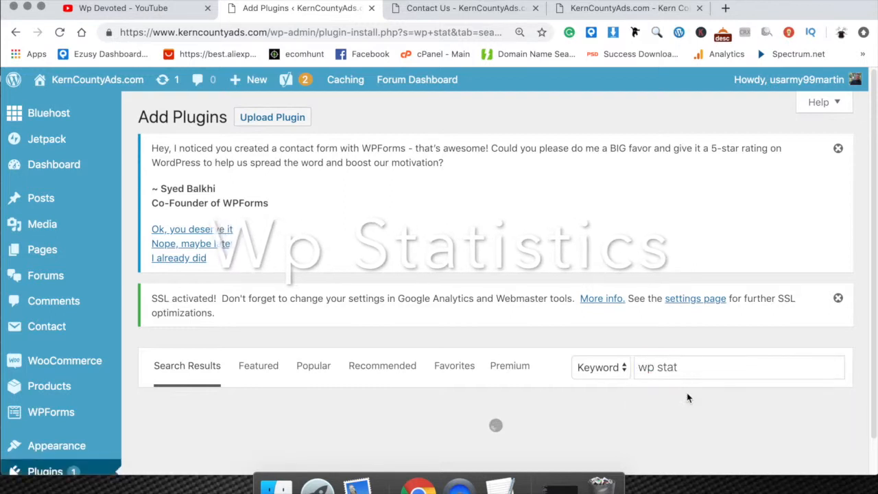
left_click(687, 399)
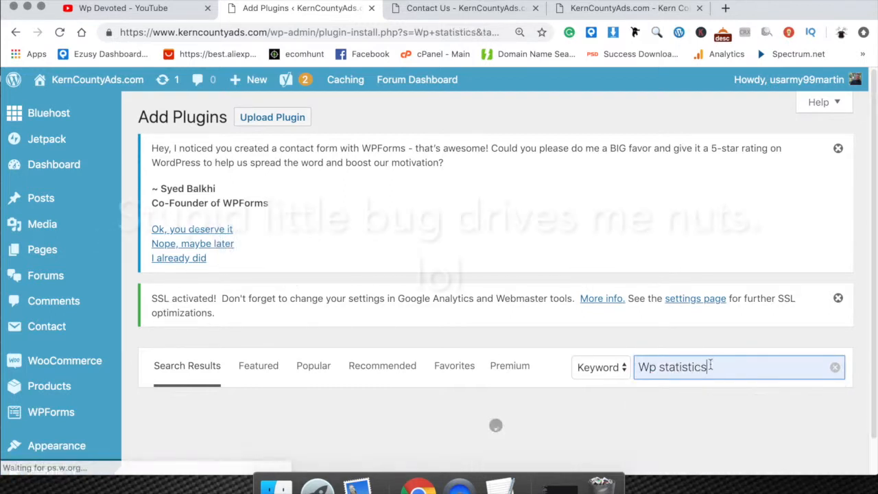
scroll(433, 313, "down", 4)
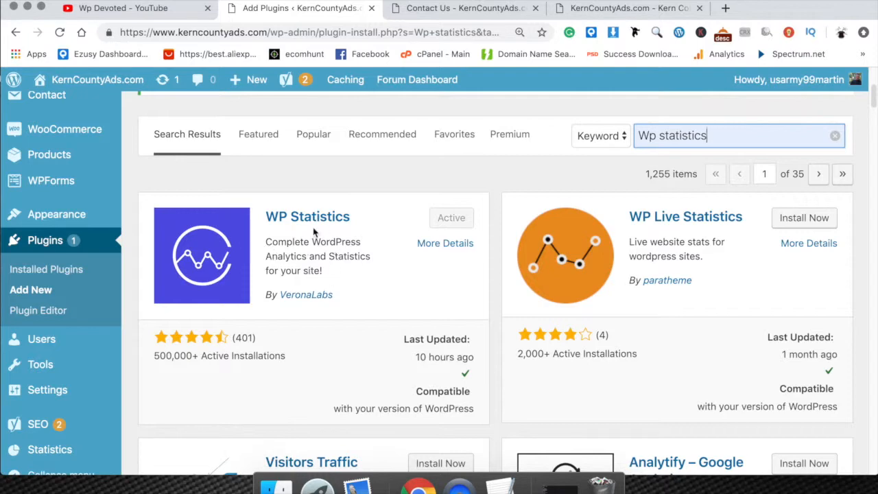
scroll(67, 187, "up", 4)
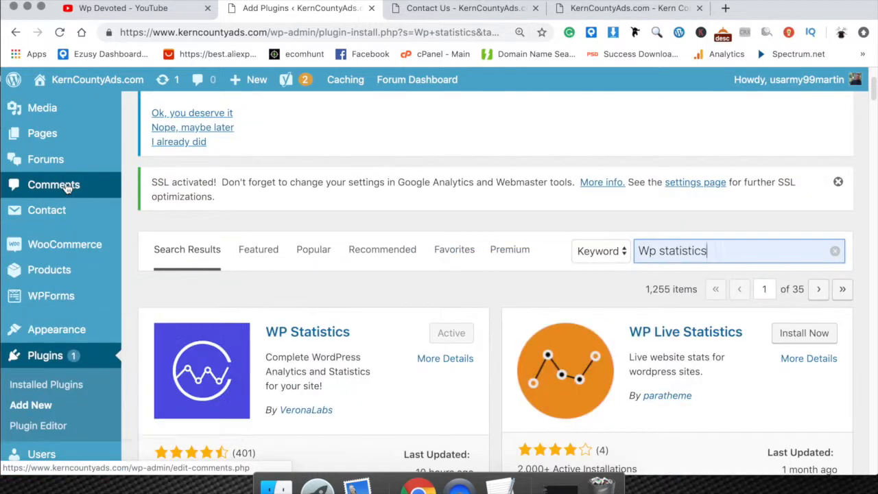
Step: Open the admin dashboard and examine the Quick Stats widget's visitor and visit figures and its chart of hits in the last 10 days
left_click(73, 175)
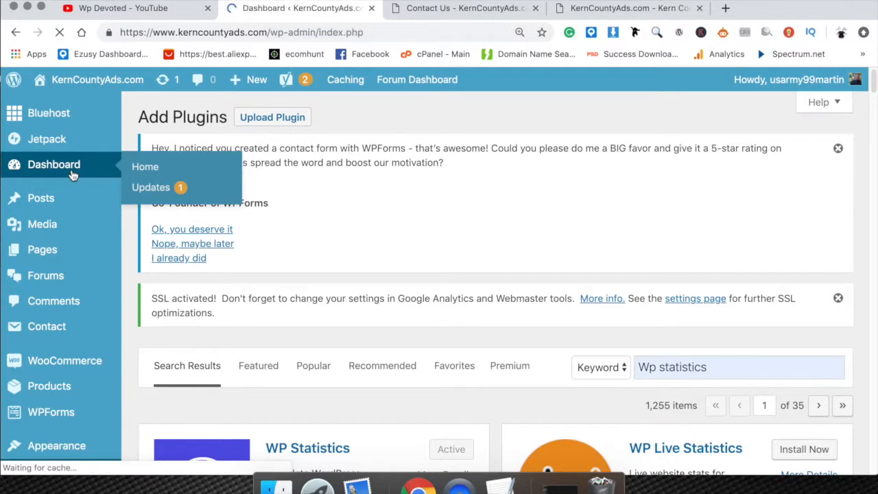
scroll(527, 276, "down", 1)
scroll(526, 277, "down", 10)
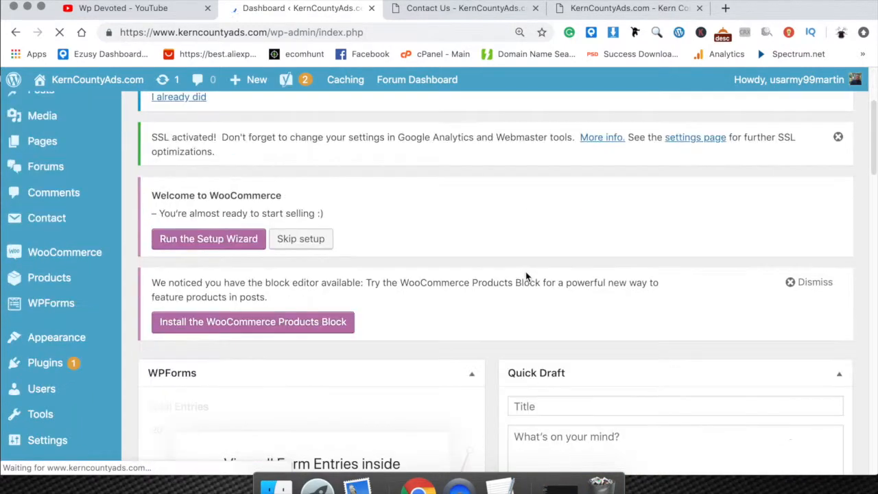
scroll(352, 308, "up", 3)
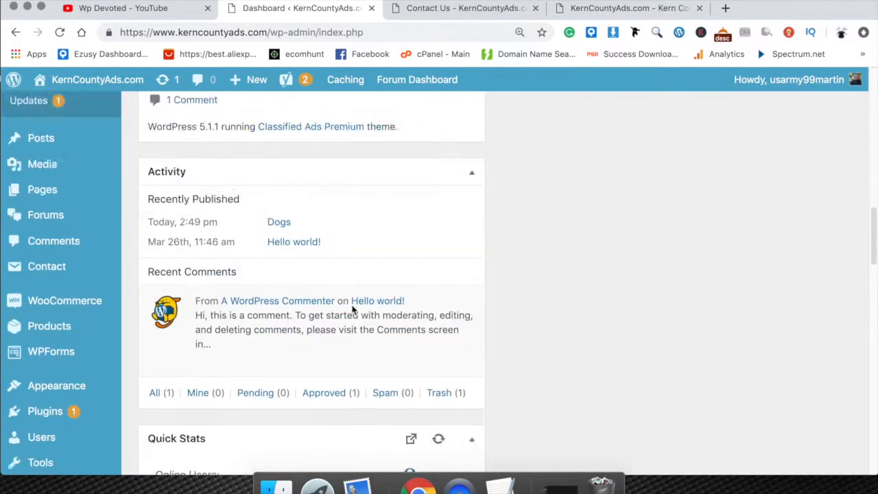
scroll(353, 306, "down", 10)
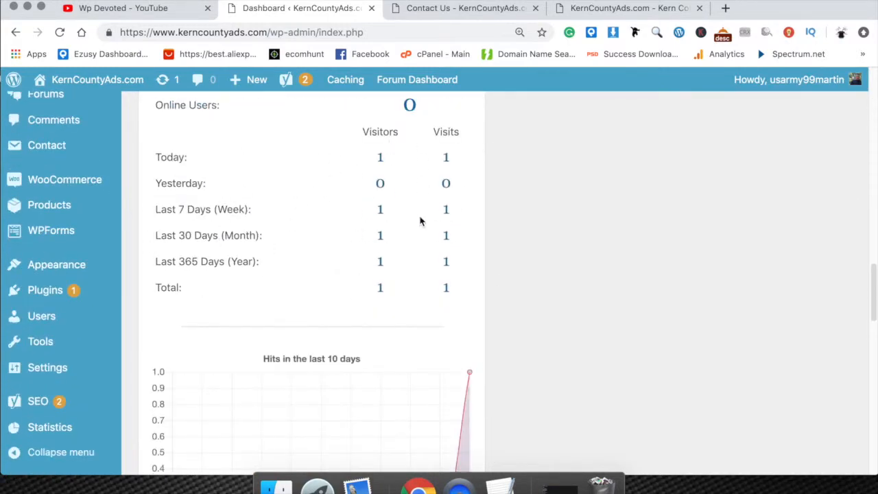
scroll(397, 319, "down", 5)
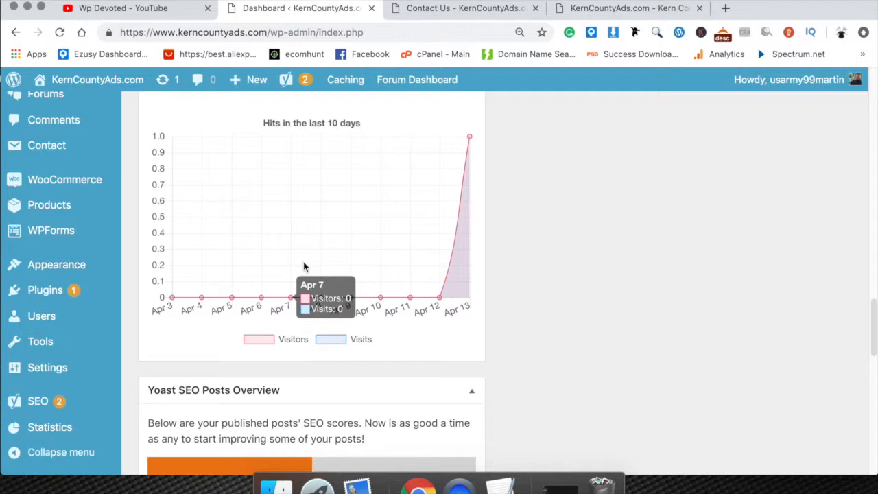
scroll(337, 250, "up", 5)
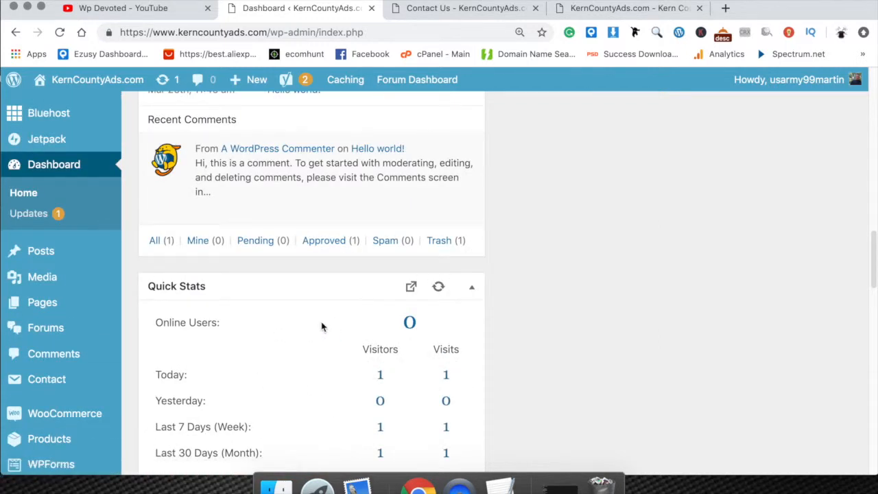
scroll(229, 334, "down", 1)
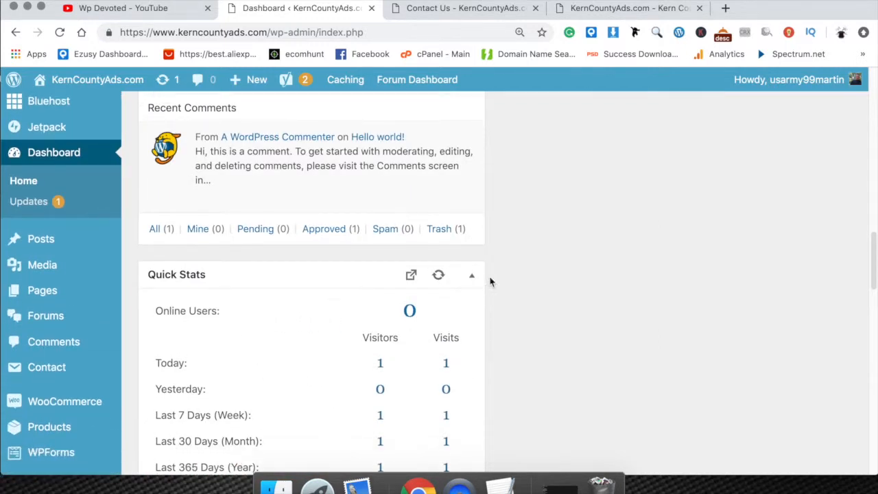
Step: Look through the other dashboard widgets, including WPForms, At a Glance, Activity and Yoast SEO Posts Overview, and return to the Quick Stats figures
scroll(608, 201, "up", 9)
scroll(406, 296, "down", 1)
scroll(406, 297, "down", 5)
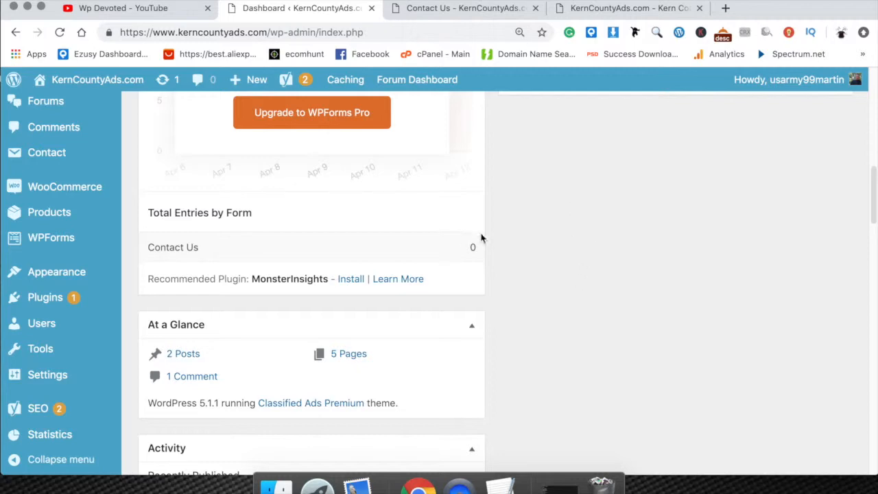
scroll(504, 233, "down", 5)
scroll(504, 234, "down", 10)
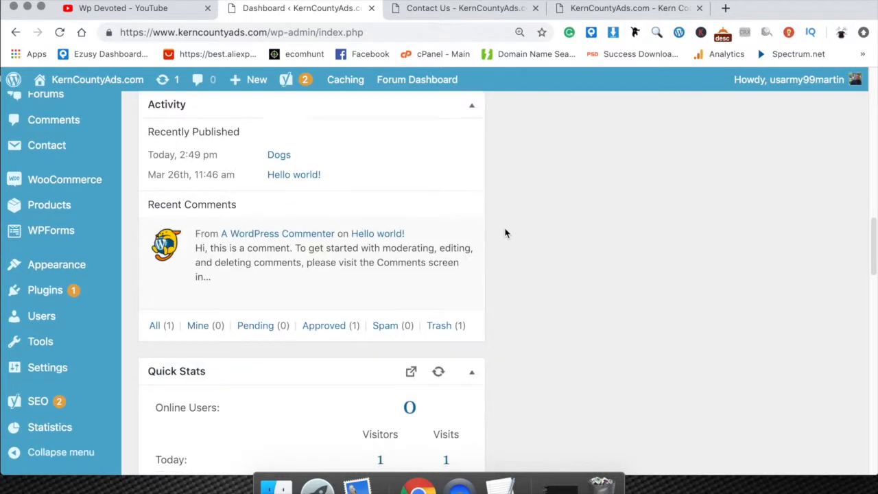
scroll(575, 240, "down", 10)
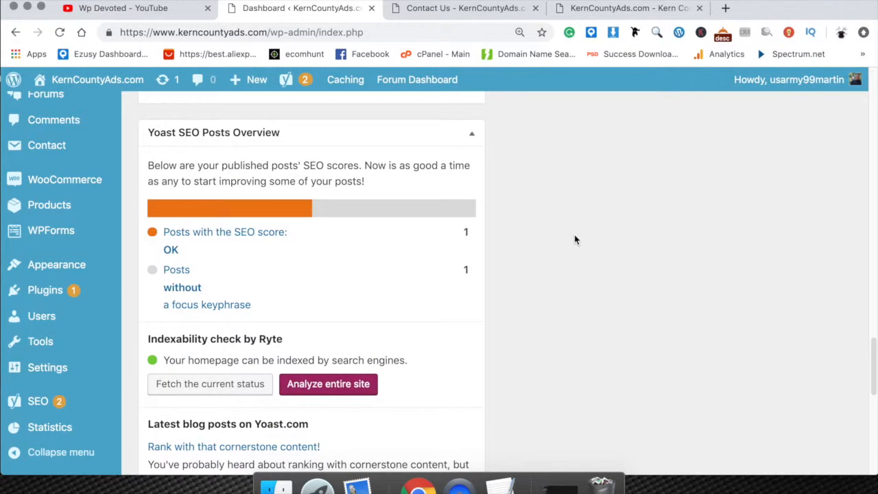
scroll(547, 244, "up", 20)
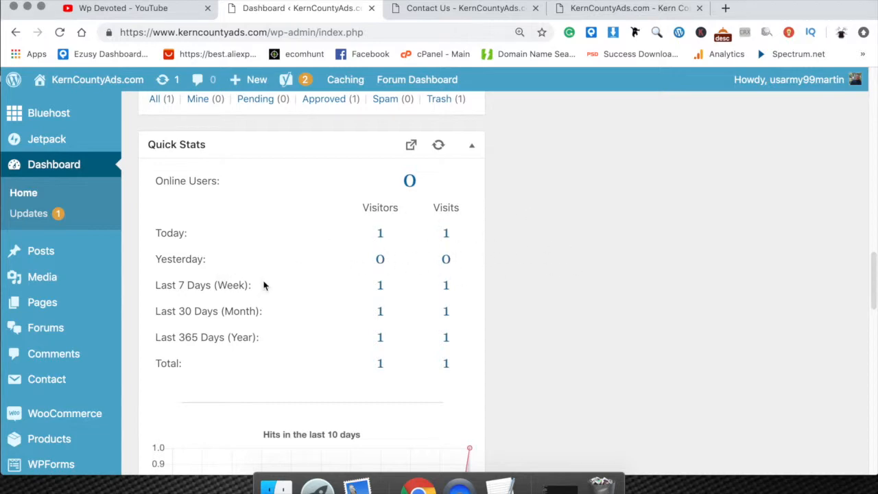
scroll(476, 281, "up", 5)
scroll(457, 276, "up", 5)
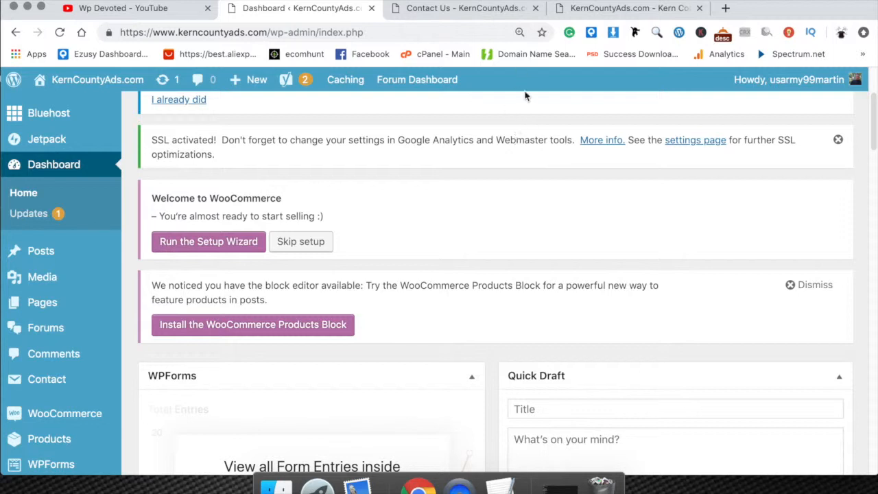
scroll(523, 94, "up", 3)
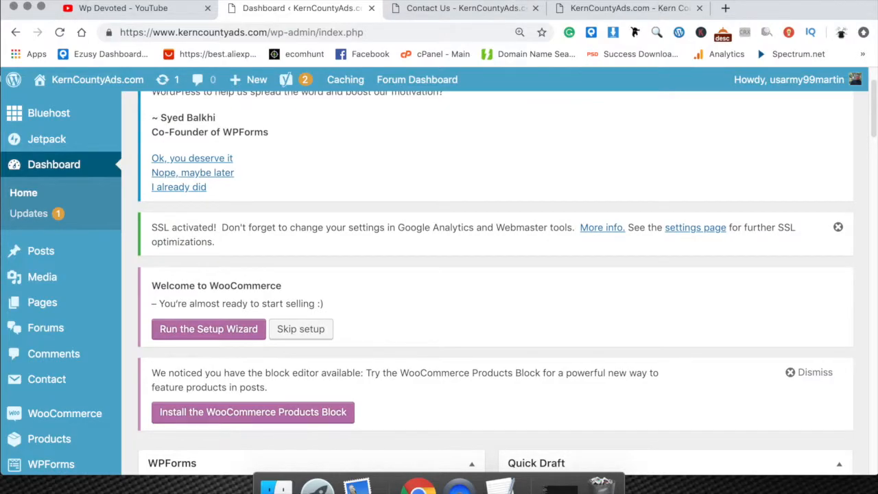